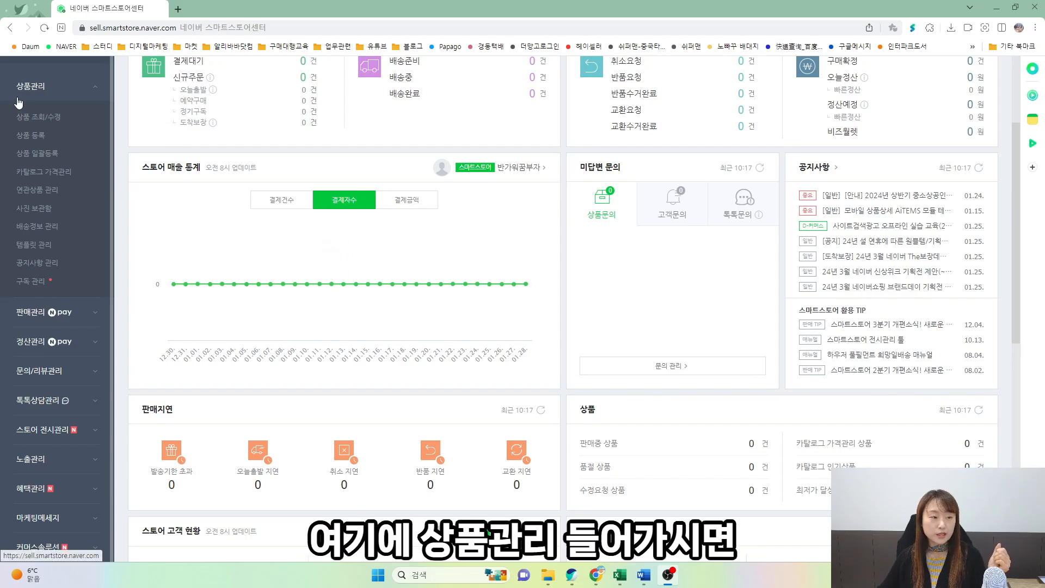
# - Open the new product registration form under 상품관리 > 상품 등록
pyautogui.click(43, 139)
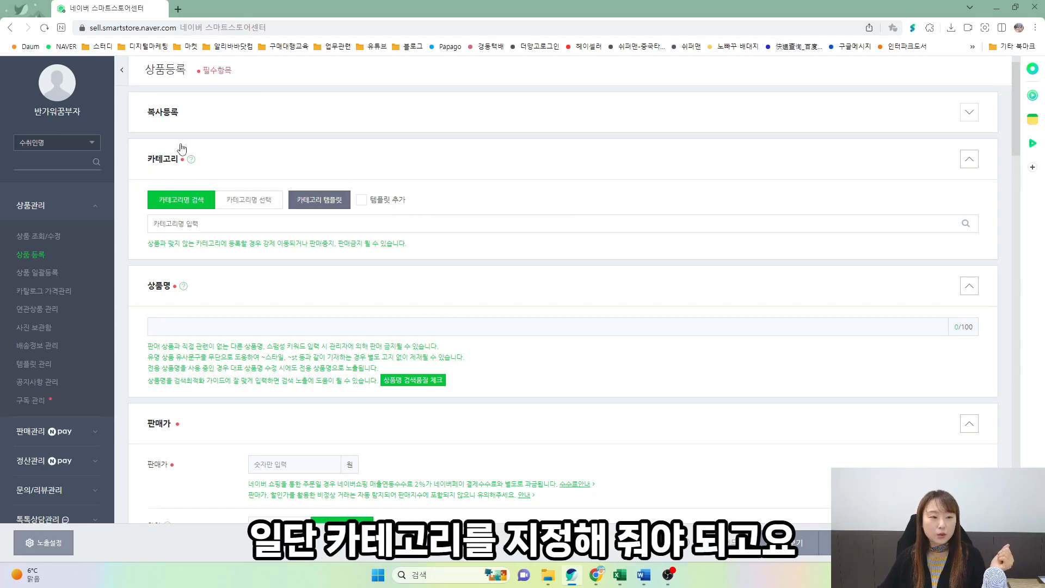
pyautogui.scroll(-1, 202, 175)
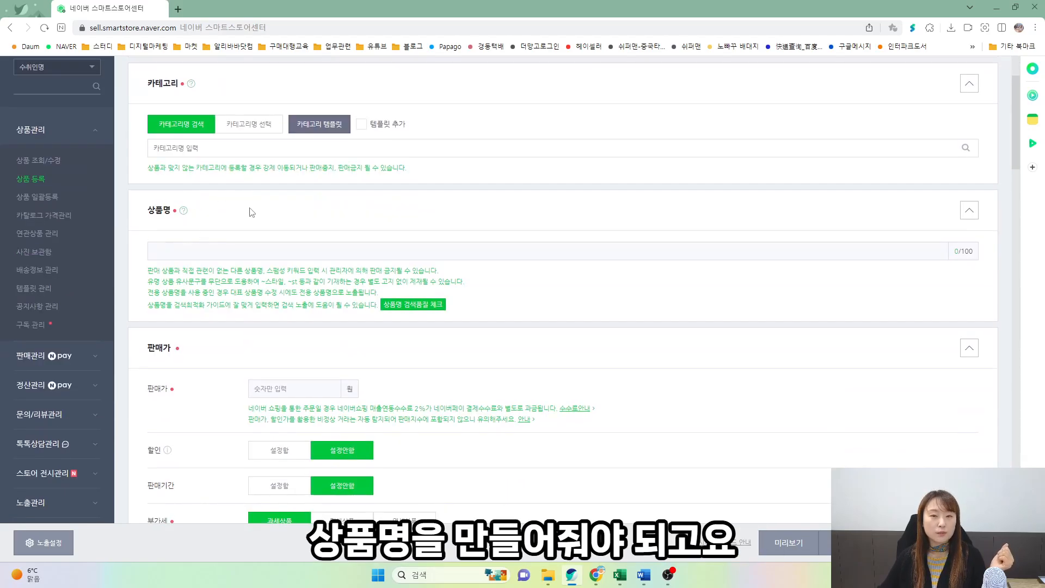
pyautogui.scroll(-3, 266, 206)
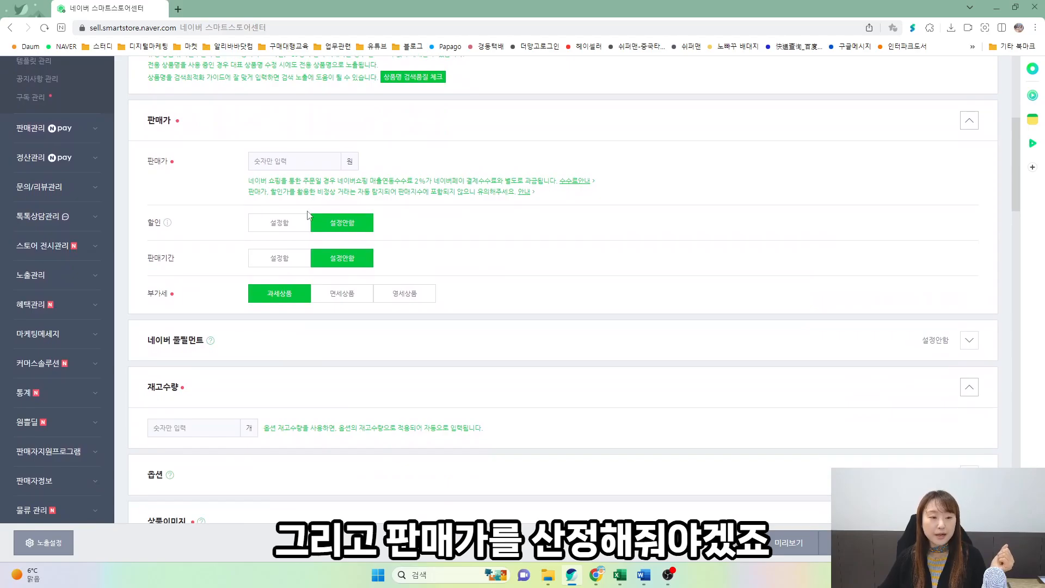
pyautogui.scroll(-4, 384, 203)
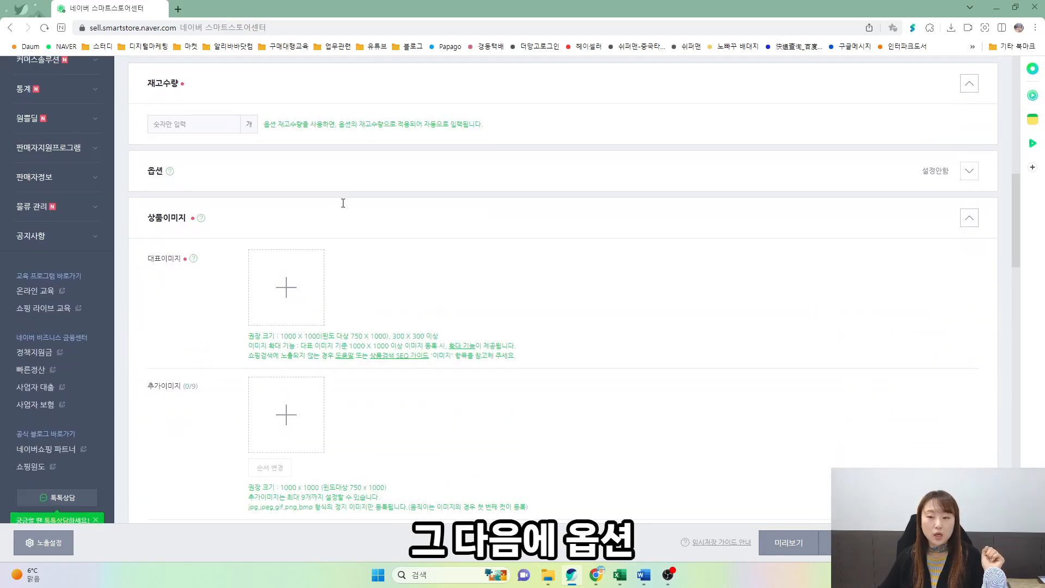
# - Expand the 옵션 section and scroll down to 상세설명
pyautogui.click(968, 172)
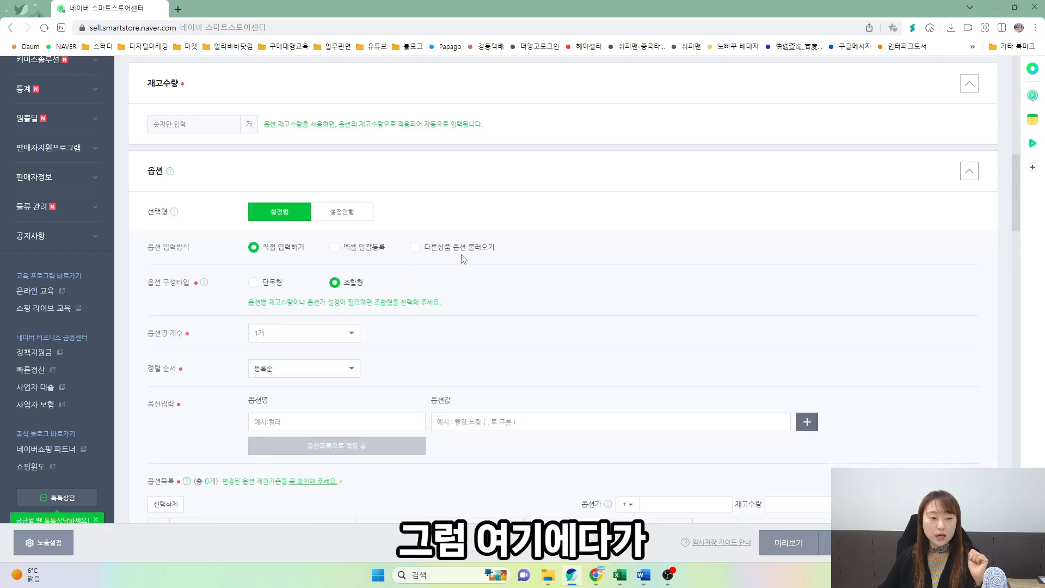
pyautogui.scroll(-1, 481, 258)
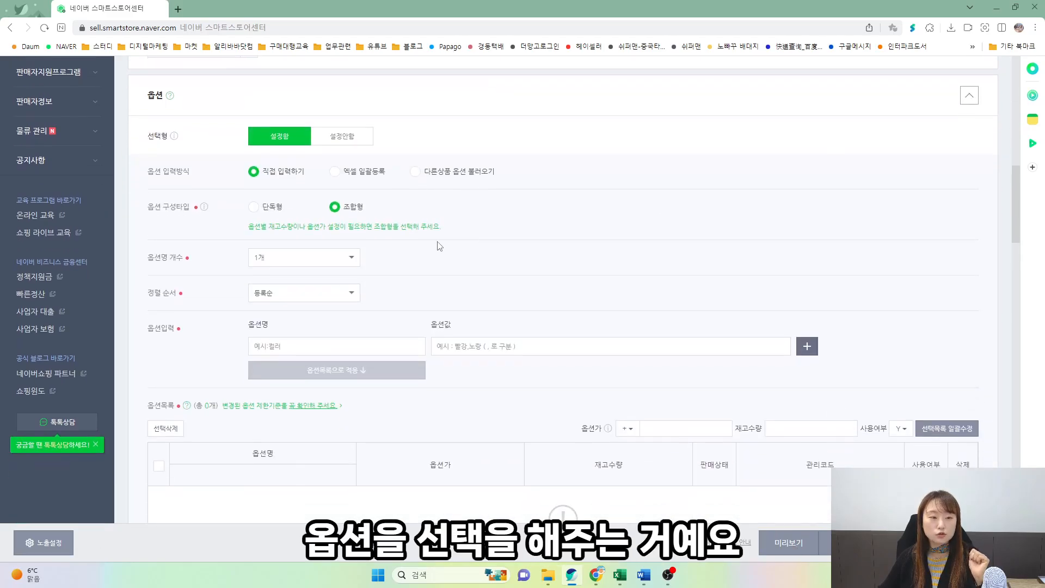
pyautogui.scroll(-10, 561, 275)
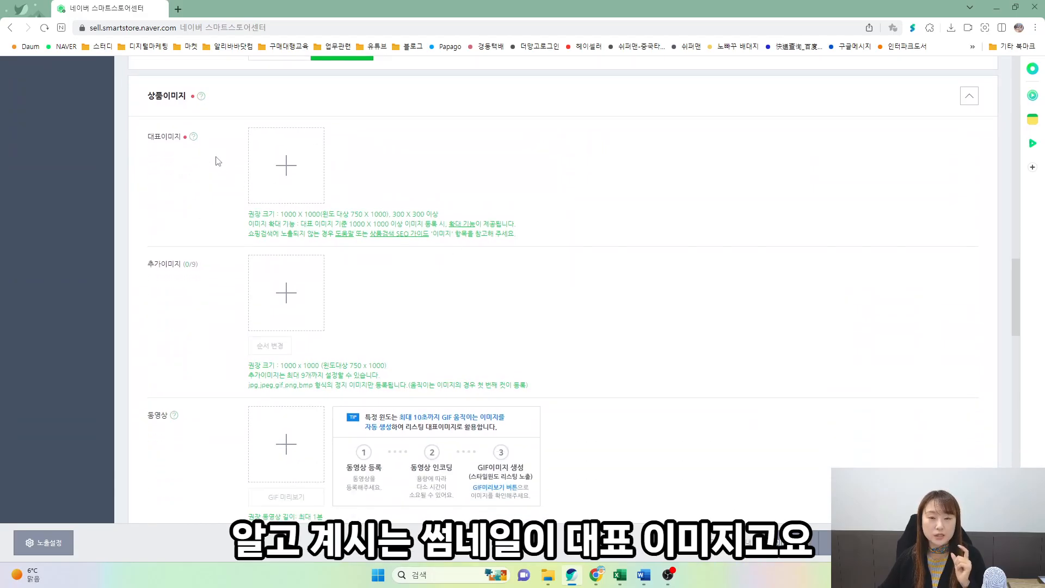
pyautogui.scroll(-1, 230, 165)
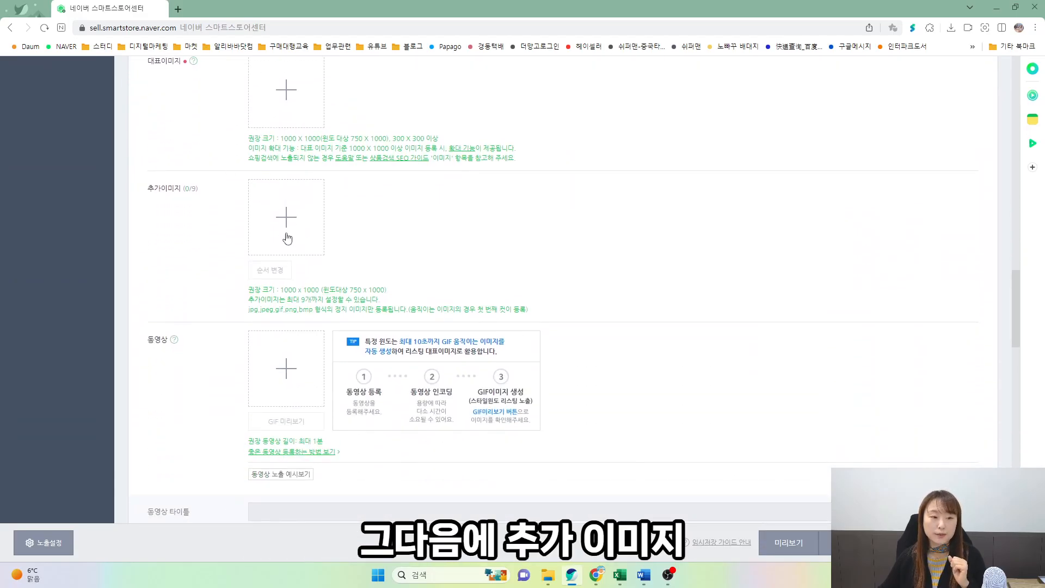
pyautogui.scroll(-2, 385, 208)
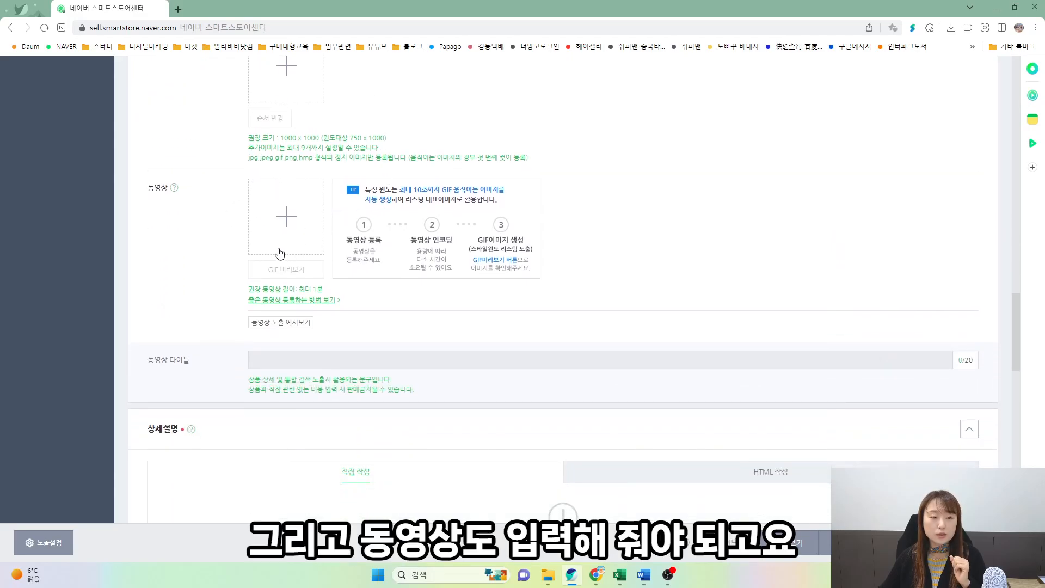
pyautogui.scroll(-3, 646, 211)
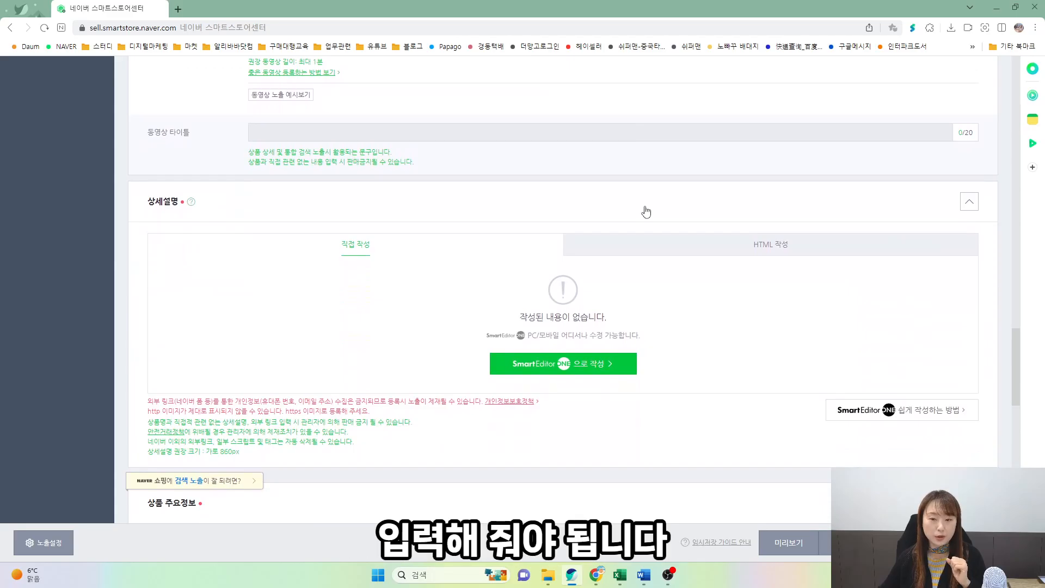
# - Start a SmartEditor ONE detail description with the greeting '안녕하세요!'
pyautogui.click(562, 365)
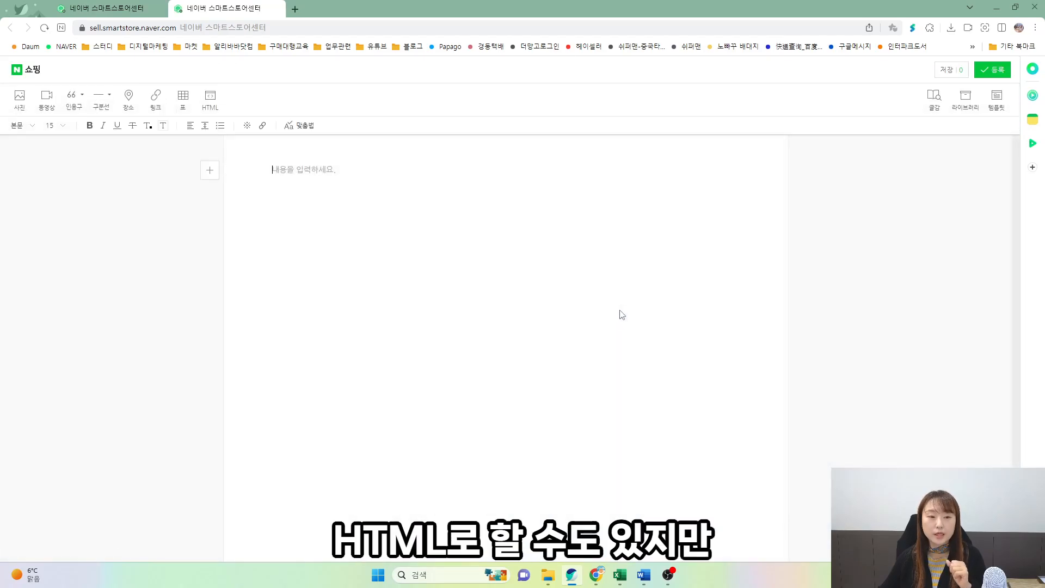
pyautogui.write('안녕하세요!')
pyautogui.press('Return')
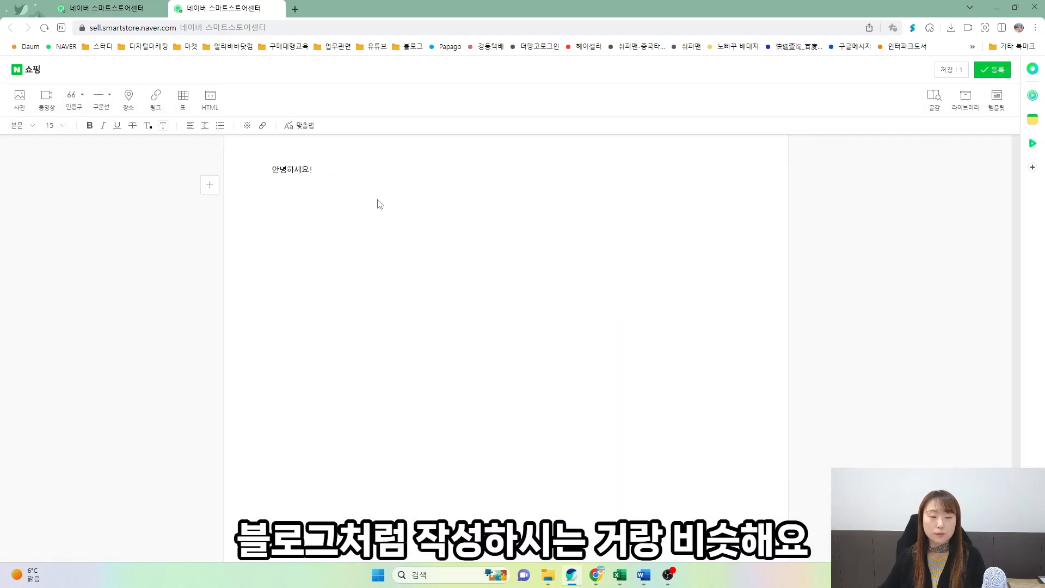
# - Back on the registration form, expand the 상품 주요정보 section
pyautogui.click(107, 8)
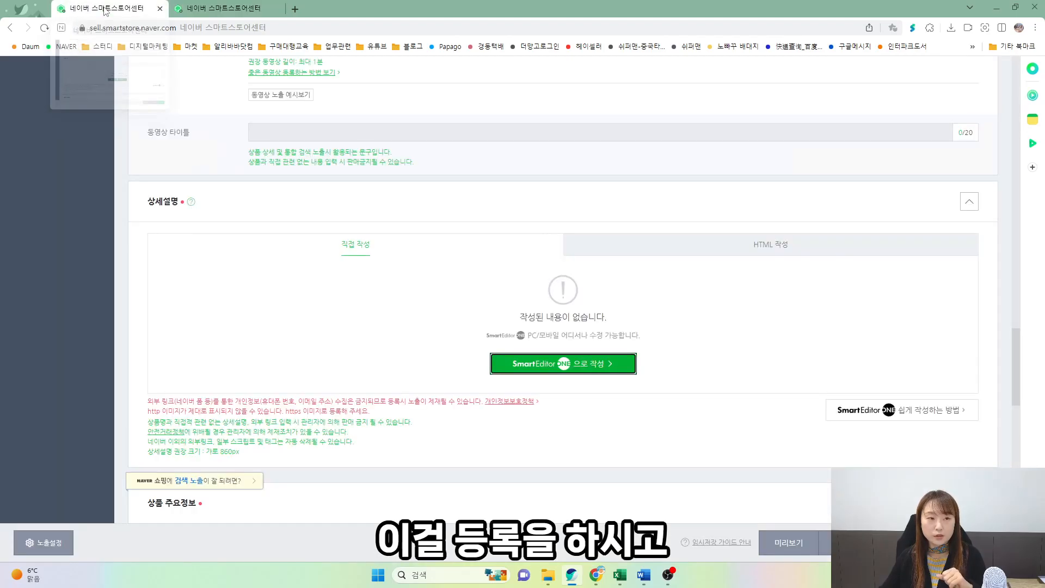
pyautogui.scroll(-5, 445, 240)
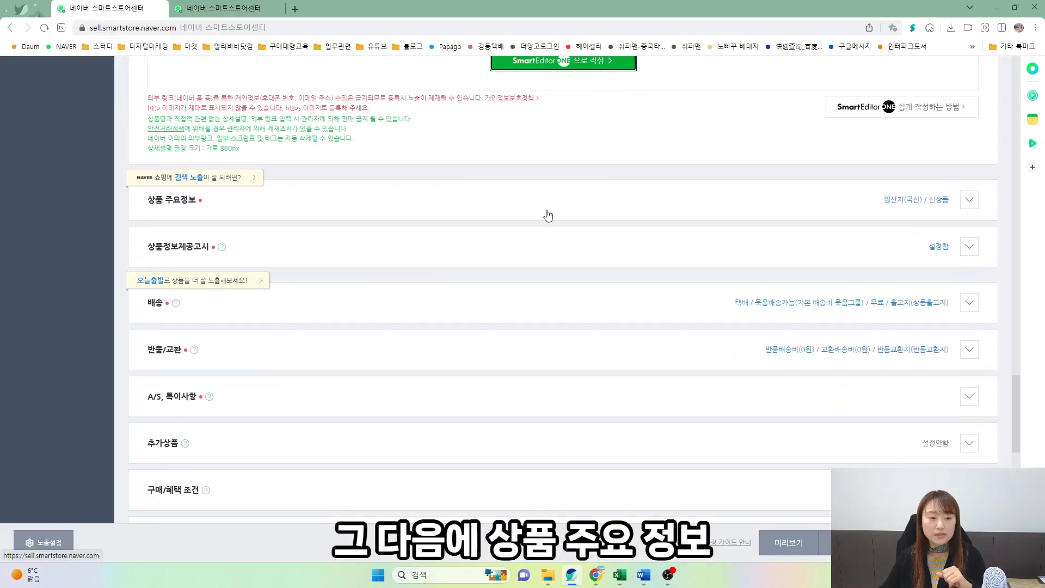
pyautogui.click(969, 200)
pyautogui.scroll(-2, 321, 226)
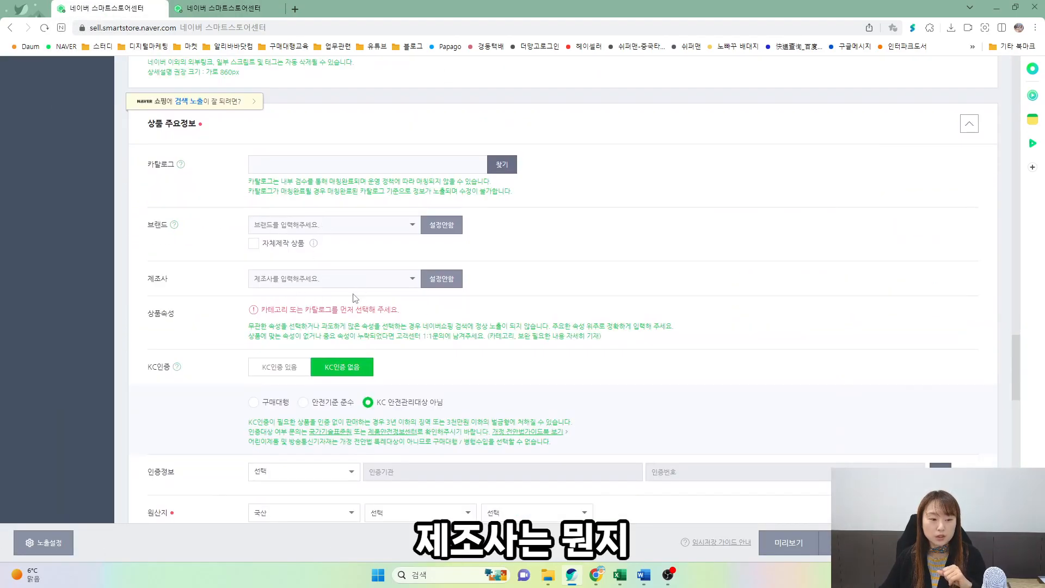
pyautogui.scroll(-3, 559, 227)
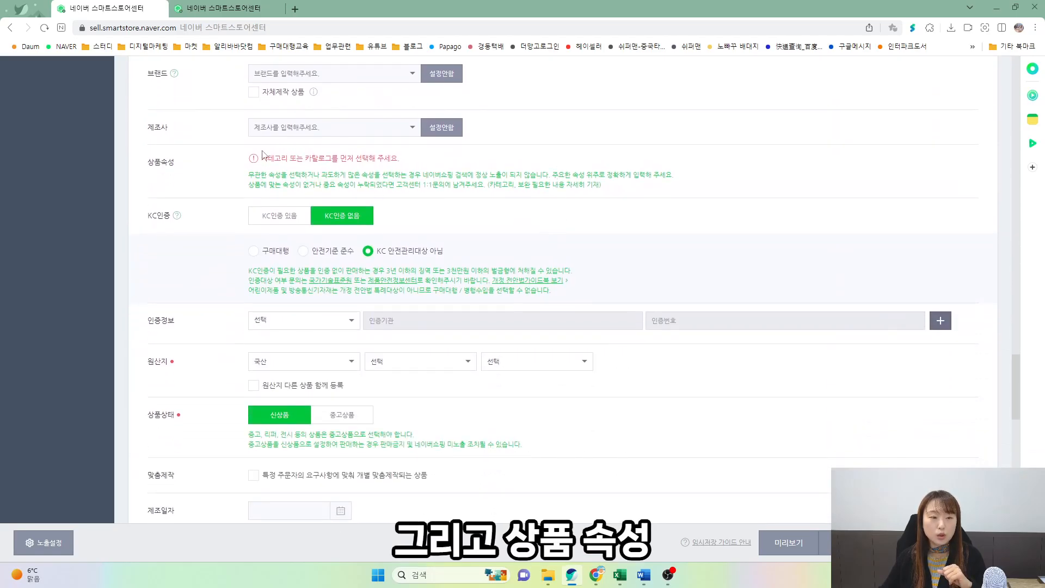
pyautogui.scroll(-3, 330, 272)
pyautogui.scroll(-2, 300, 308)
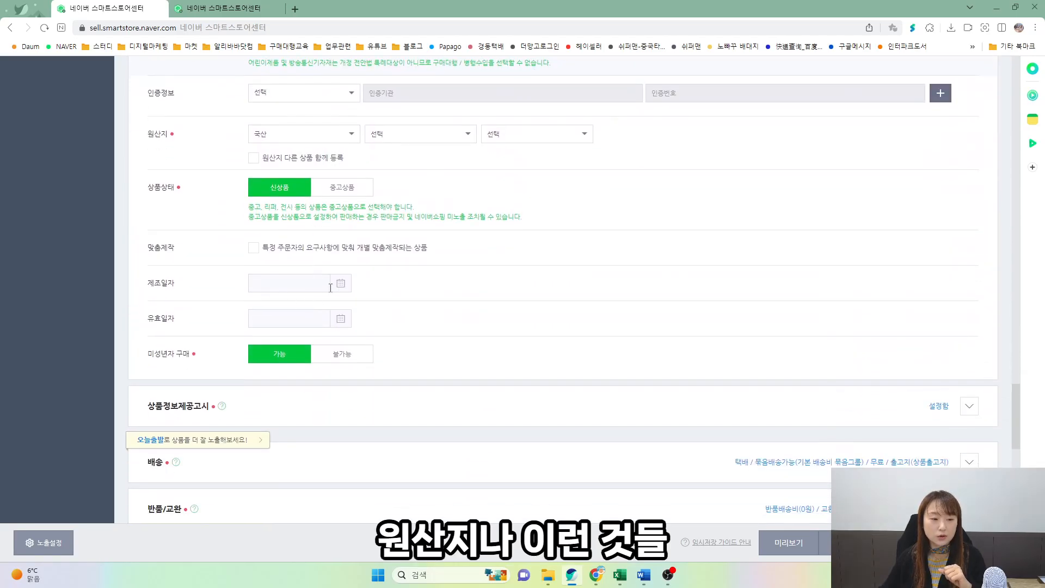
pyautogui.scroll(-4, 500, 291)
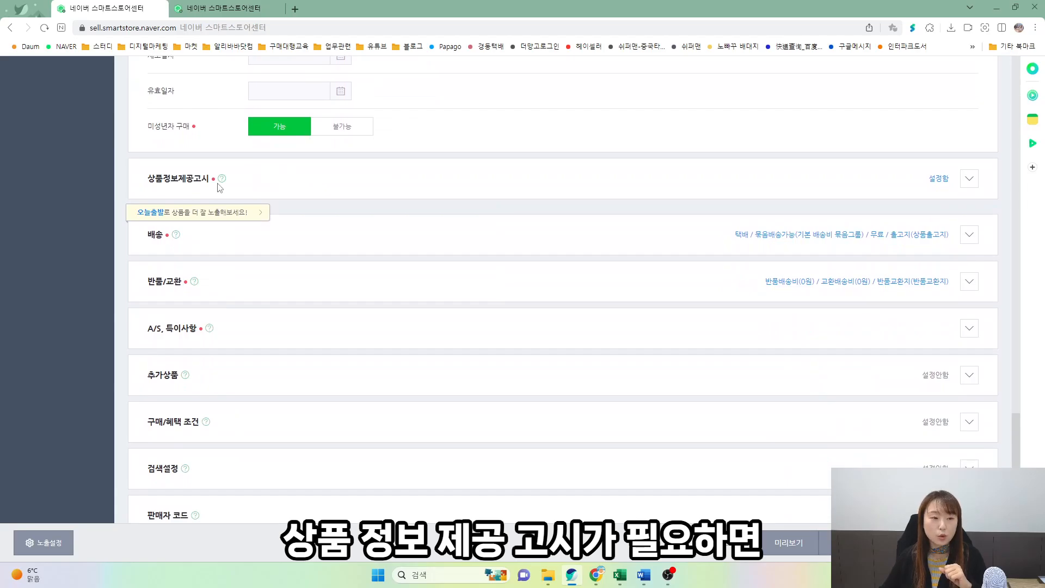
# - Expand 상품정보제공고시, then expand and collapse the 반품/교환 settings
pyautogui.click(968, 179)
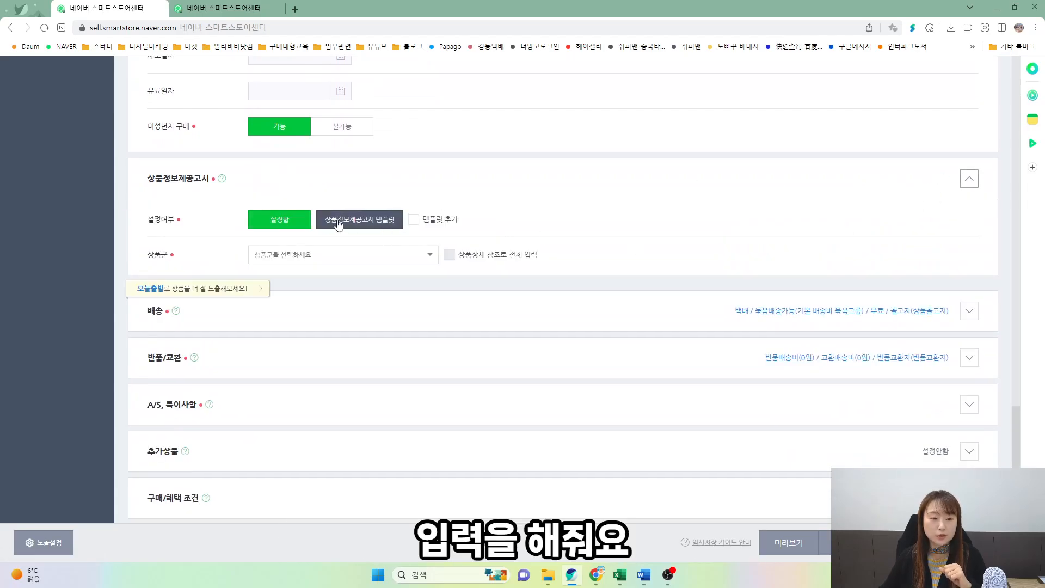
pyautogui.scroll(-3, 457, 200)
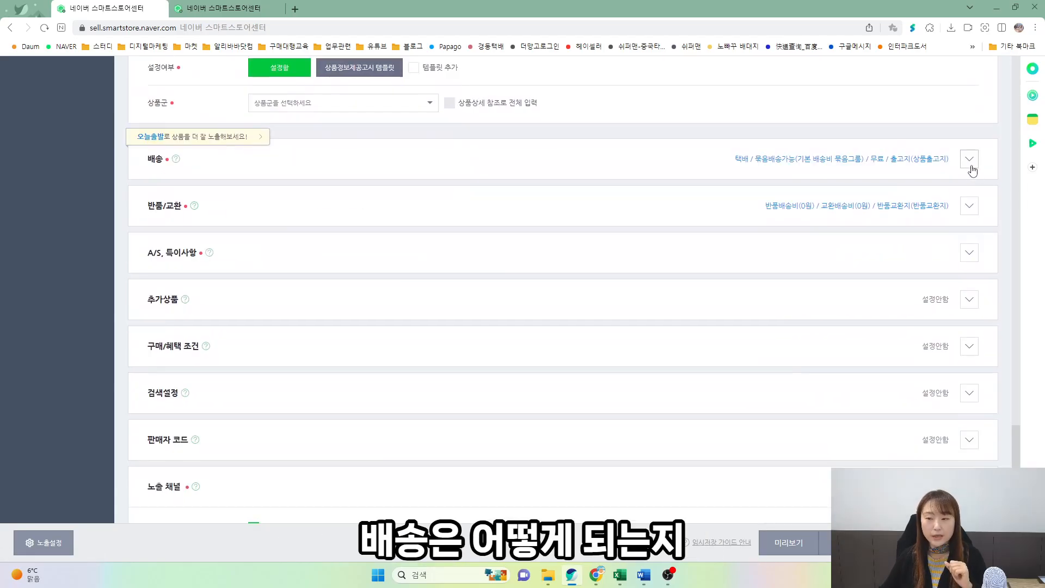
pyautogui.scroll(-1, 484, 191)
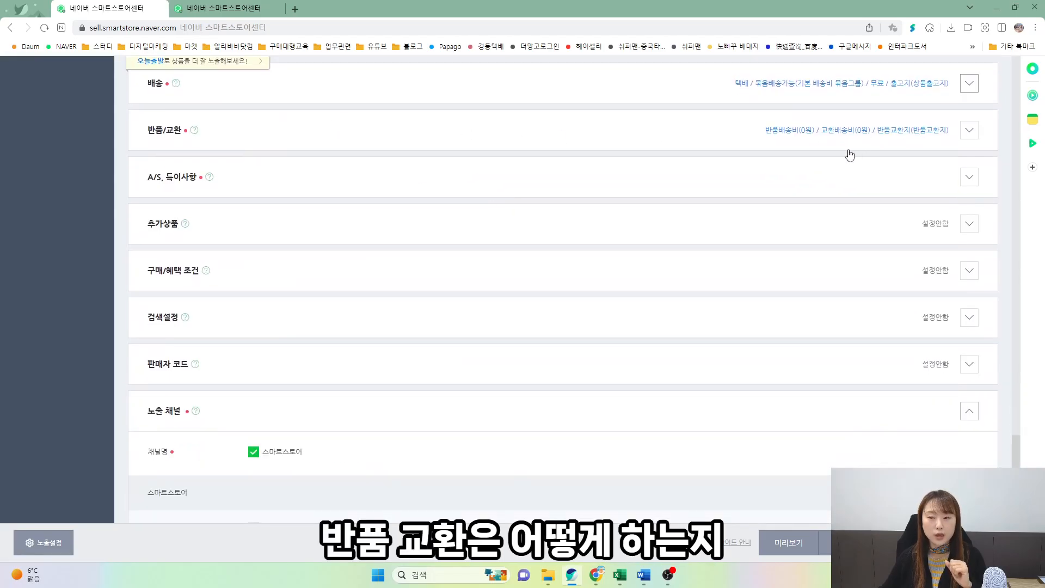
pyautogui.click(970, 132)
pyautogui.click(971, 131)
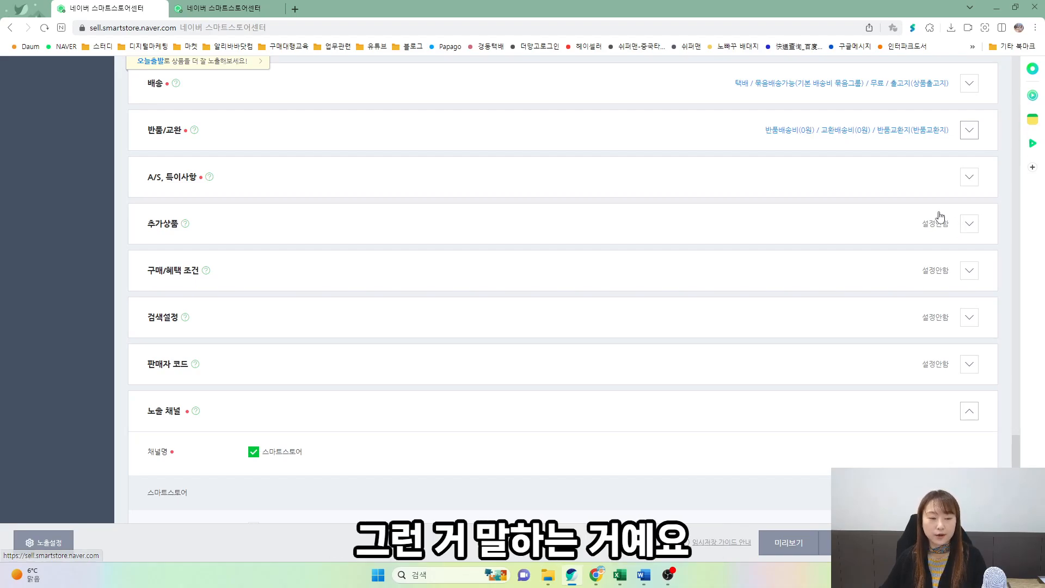
# - Expand and then collapse the 구매/혜택 조건 section
pyautogui.click(963, 272)
pyautogui.scroll(-1, 483, 254)
pyautogui.scroll(-1, 484, 254)
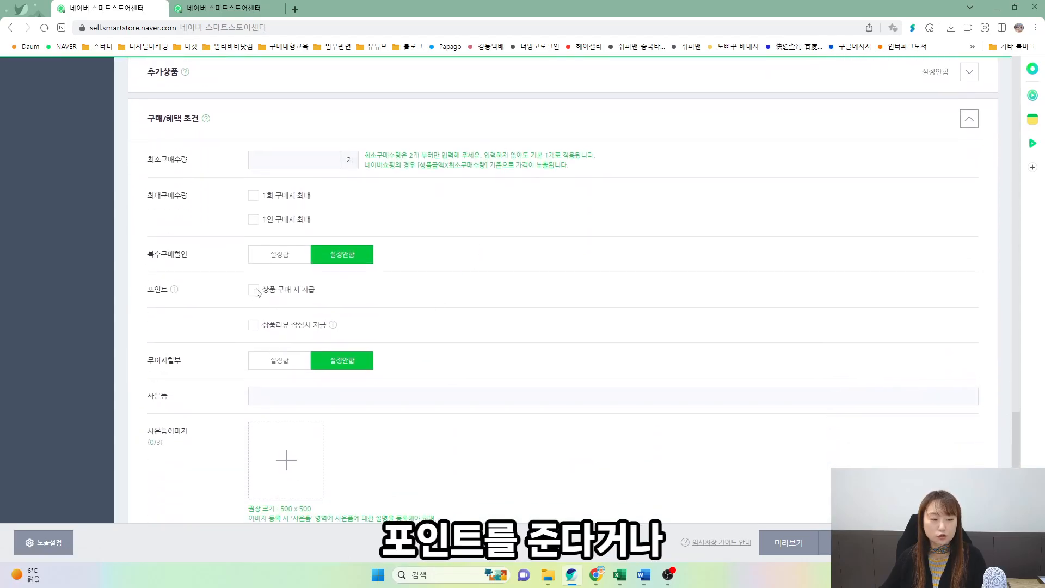
pyautogui.click(968, 121)
# - Expand 검색설정 to reveal the tag, page title and meta description fields
pyautogui.click(969, 167)
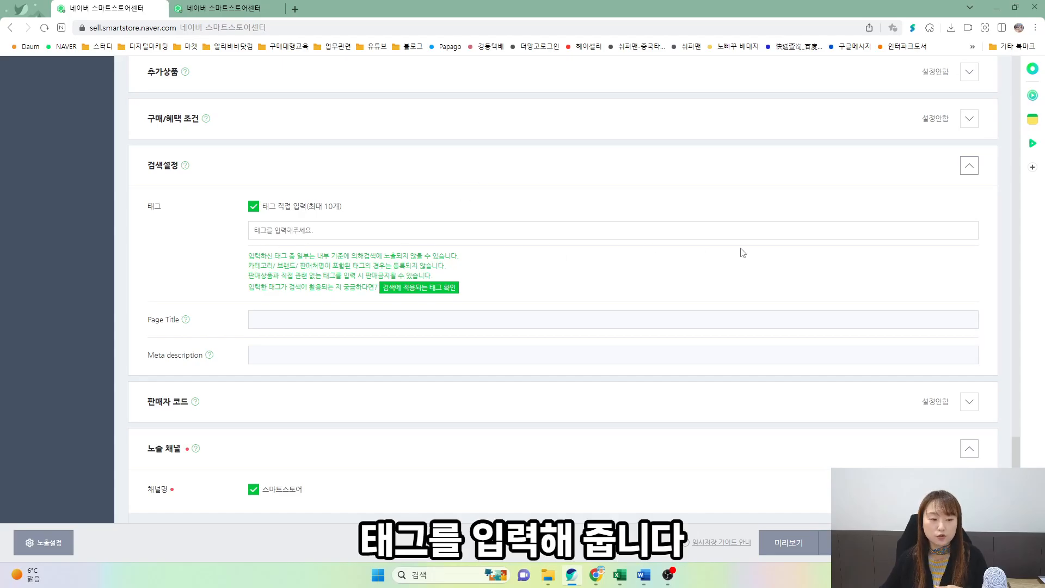
pyautogui.scroll(-10, 743, 252)
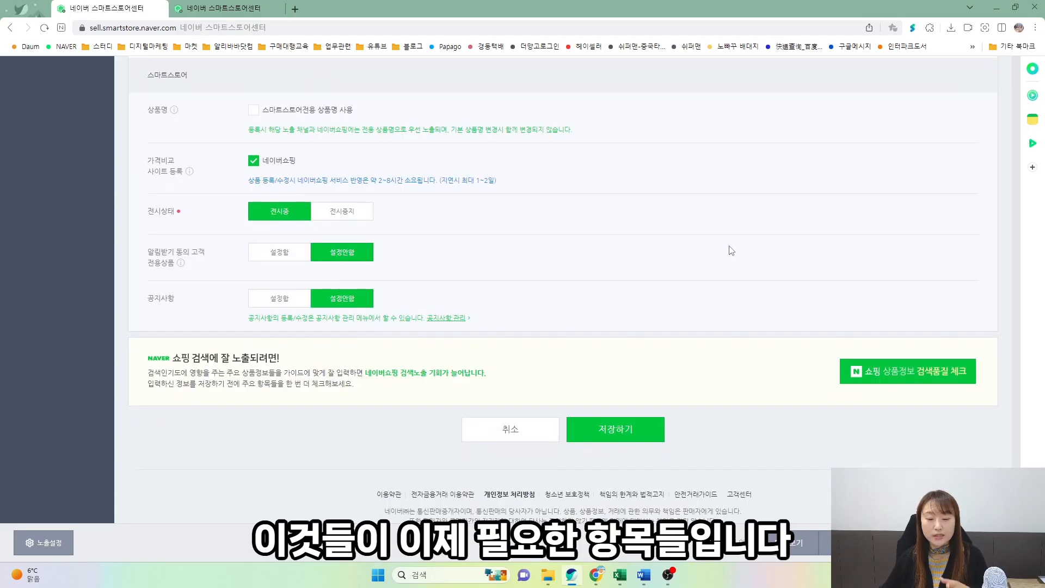
pyautogui.scroll(15, 495, 177)
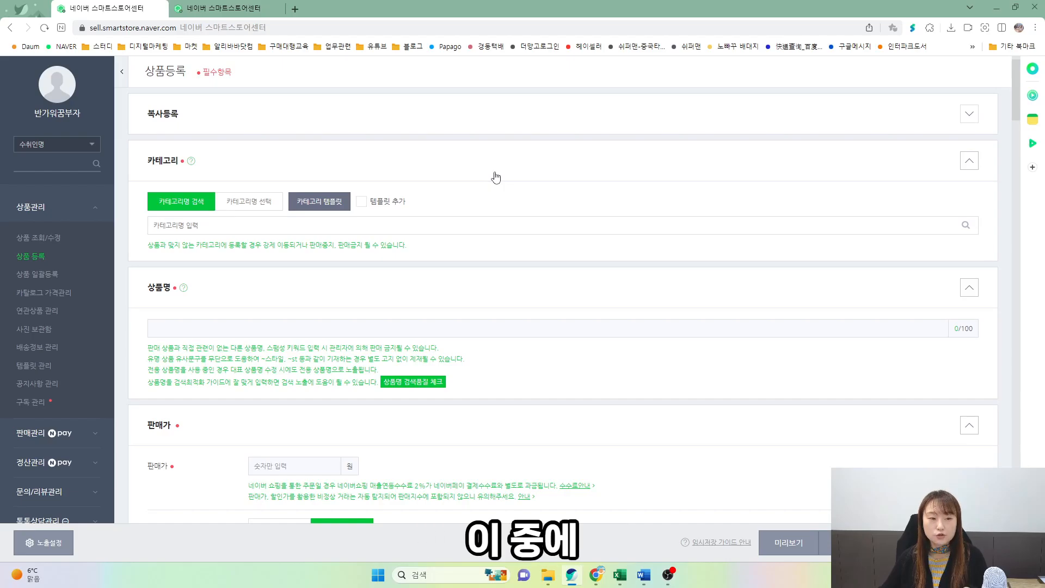
pyautogui.scroll(-4, 575, 207)
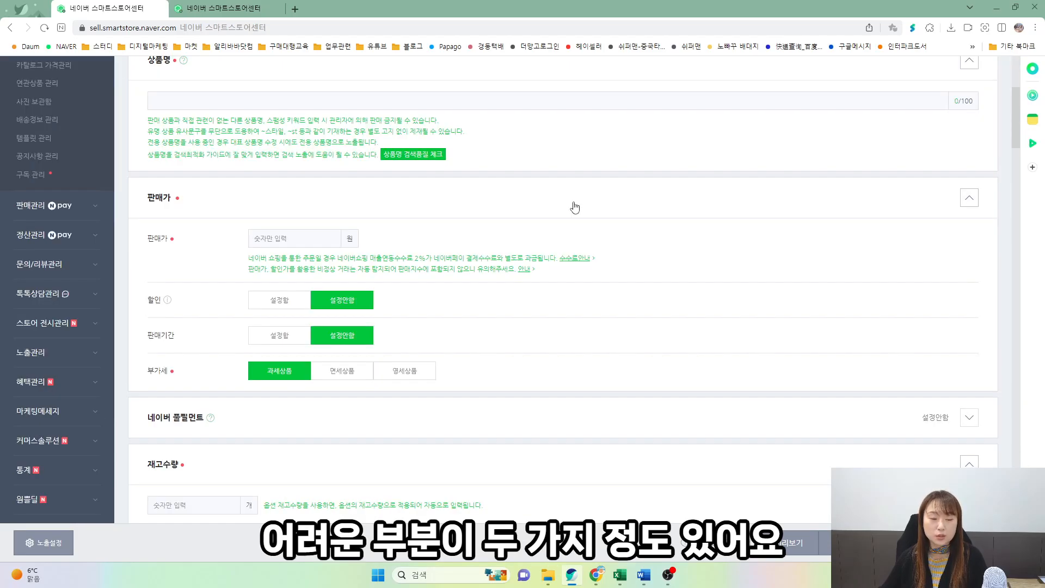
pyautogui.scroll(-1, 575, 207)
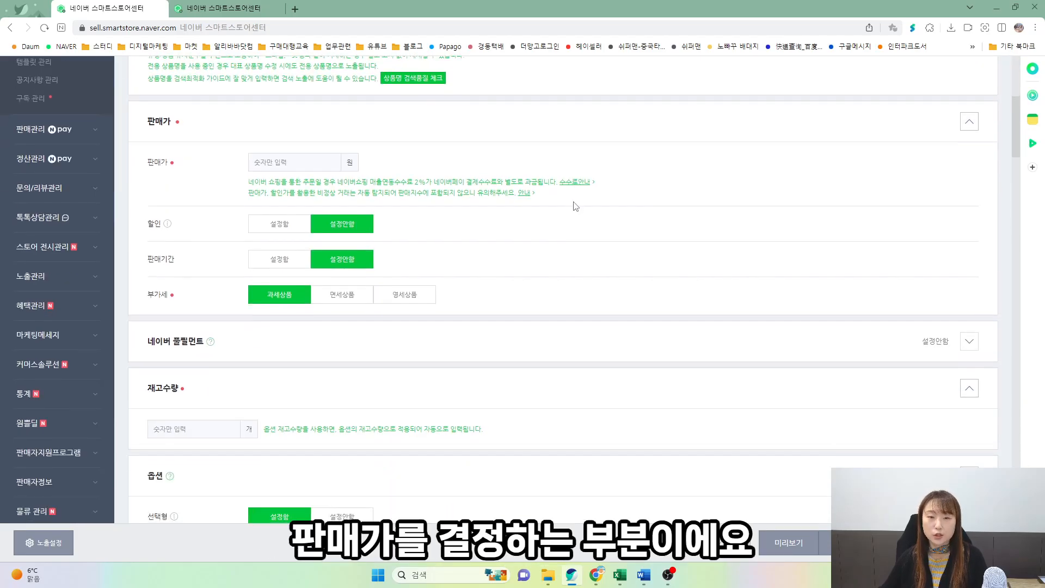
# - Pick the 大陆专用 220V 300B roaster variant on Taobao, showing the 288 couponed price
pyautogui.click(596, 575)
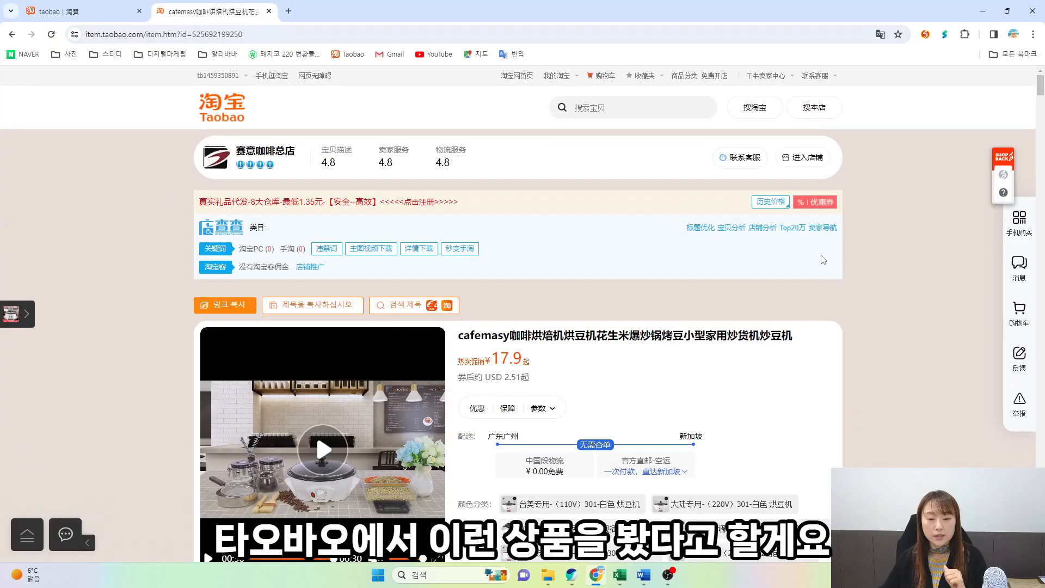
pyautogui.scroll(-2, 871, 240)
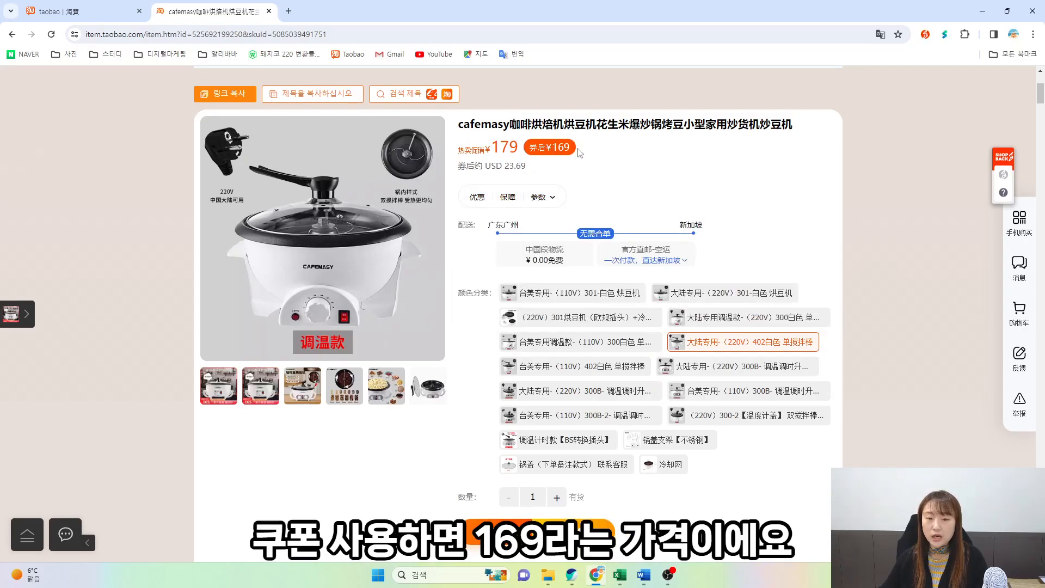
pyautogui.click(783, 366)
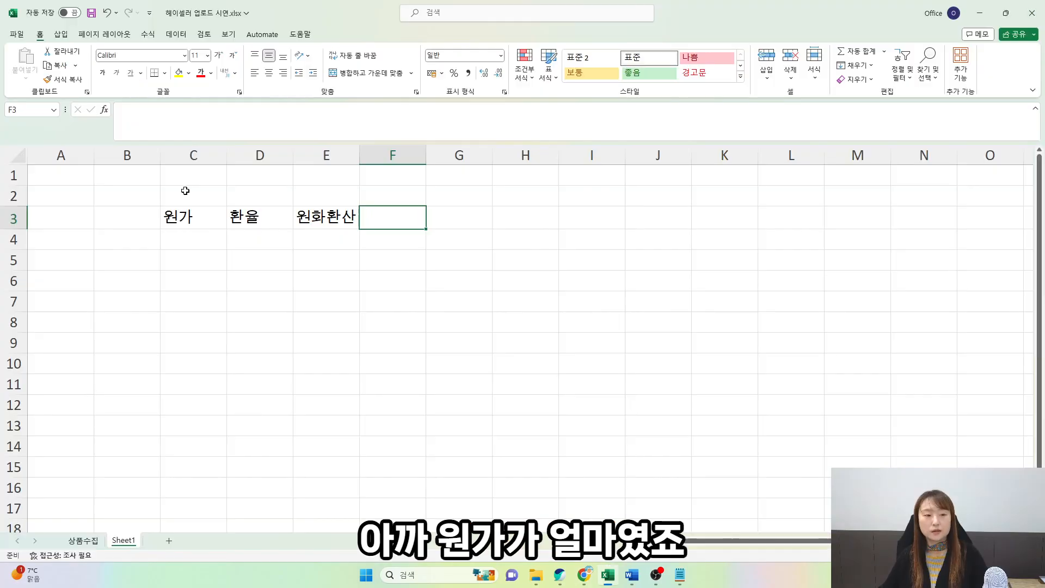
# - Enter cost 288 and rate 195, with =C4*D4 in E4 giving 56160 won
pyautogui.click(186, 188)
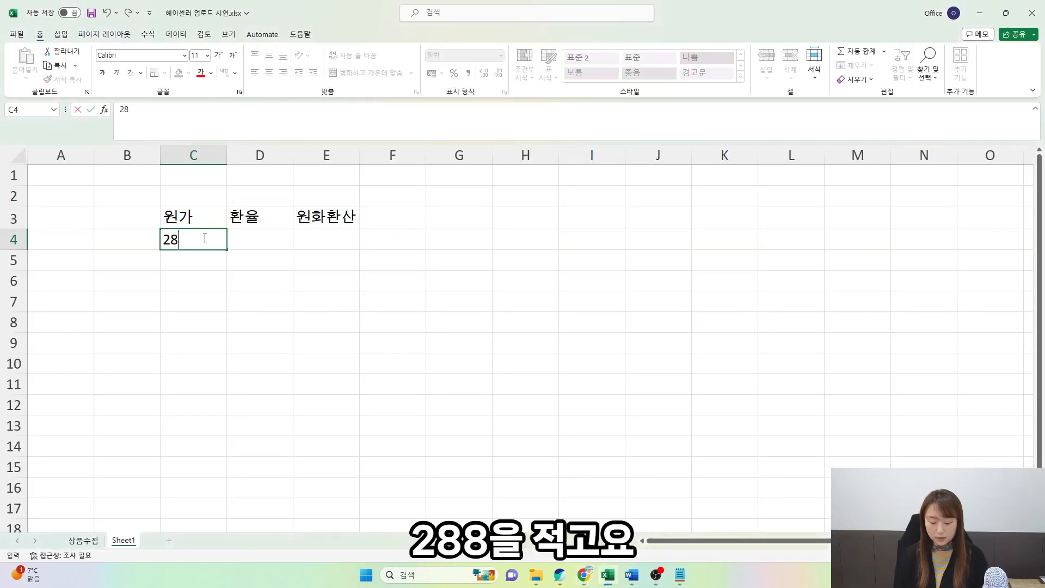
pyautogui.write('88')
pyautogui.press('Tab')
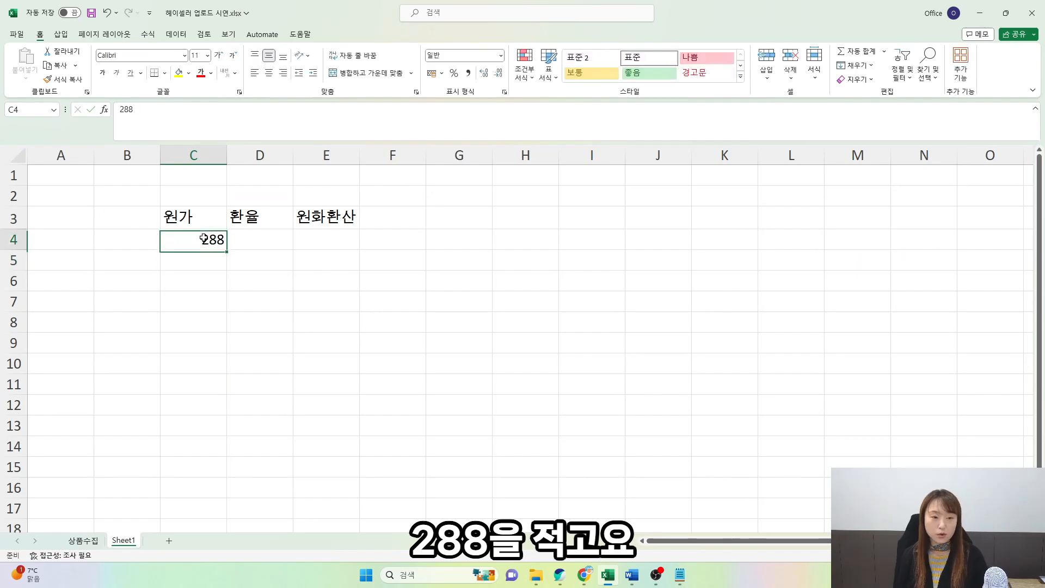
pyautogui.write('195')
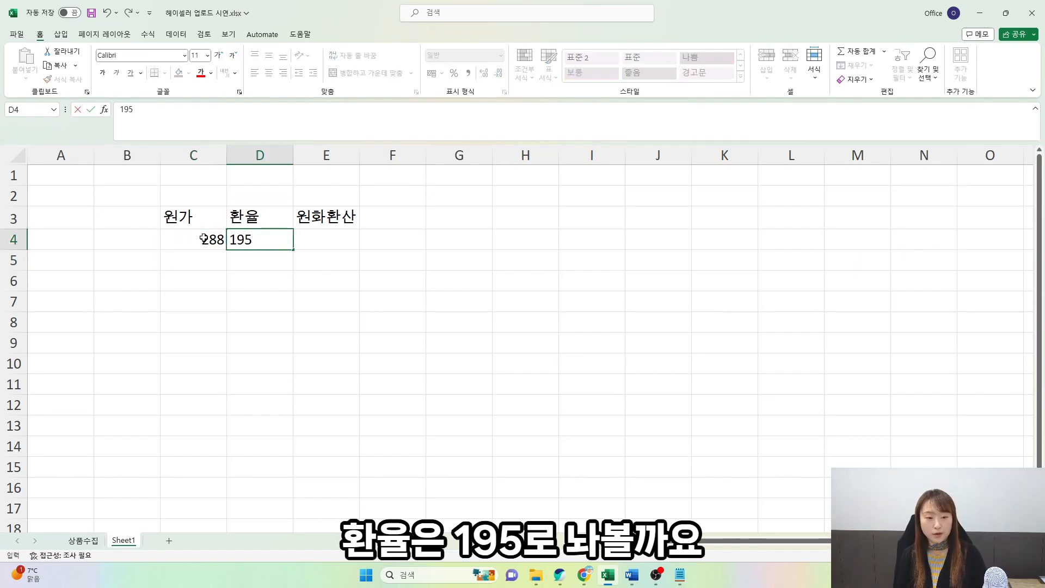
pyautogui.press('Return')
pyautogui.press('Up')
pyautogui.press('Right')
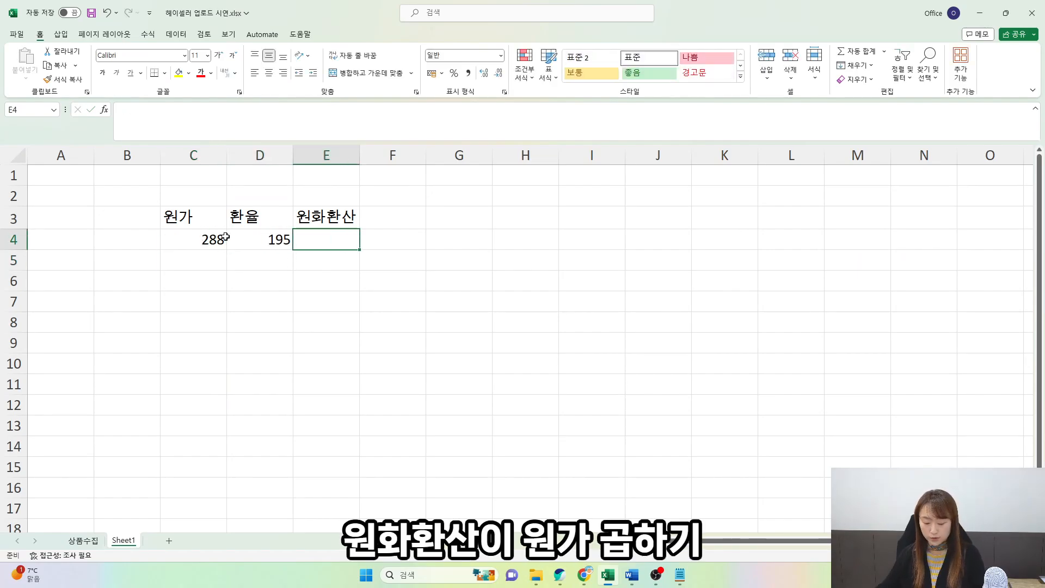
pyautogui.write('=')
pyautogui.click(197, 245)
pyautogui.write('*')
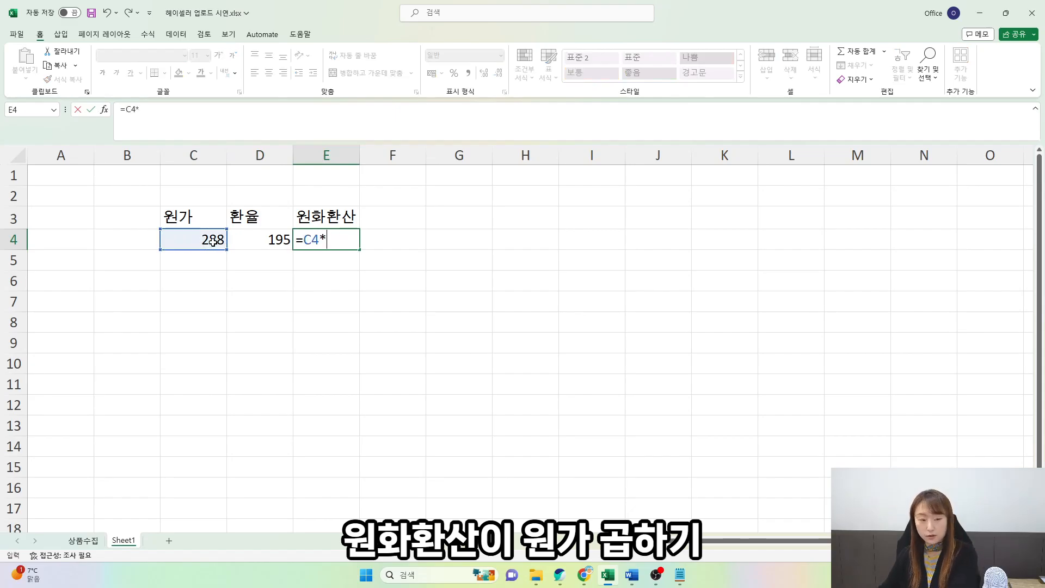
pyautogui.click(260, 241)
pyautogui.press('Return')
pyautogui.press('Return')
pyautogui.click(342, 238)
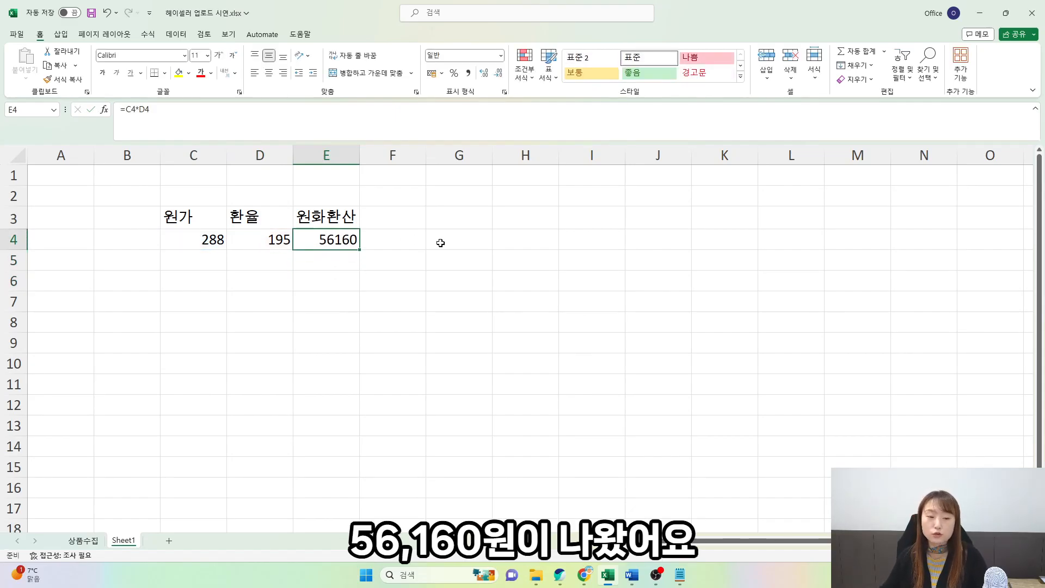
# - Add a 카드수수료 column calculating the 5% card fee as =E4*1.05
pyautogui.click(411, 218)
pyautogui.write('카드수수료')
pyautogui.press('Return')
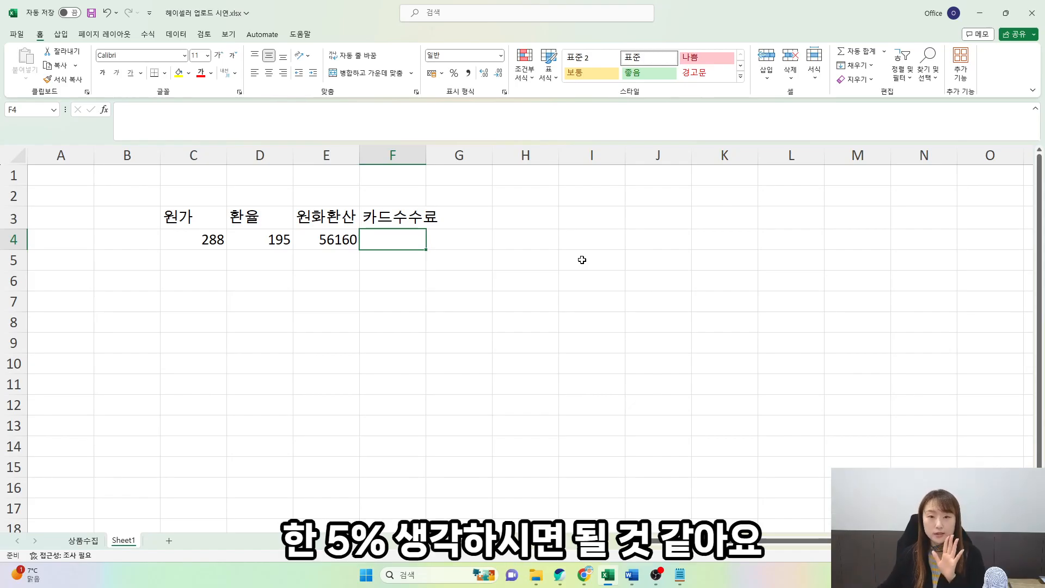
pyautogui.write('=')
pyautogui.click(312, 235)
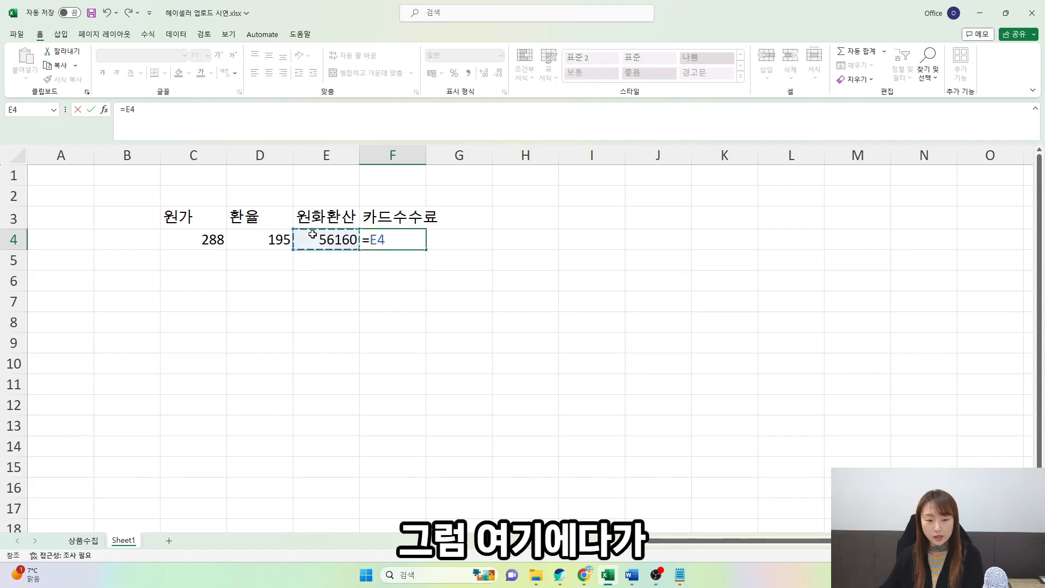
pyautogui.write('*')
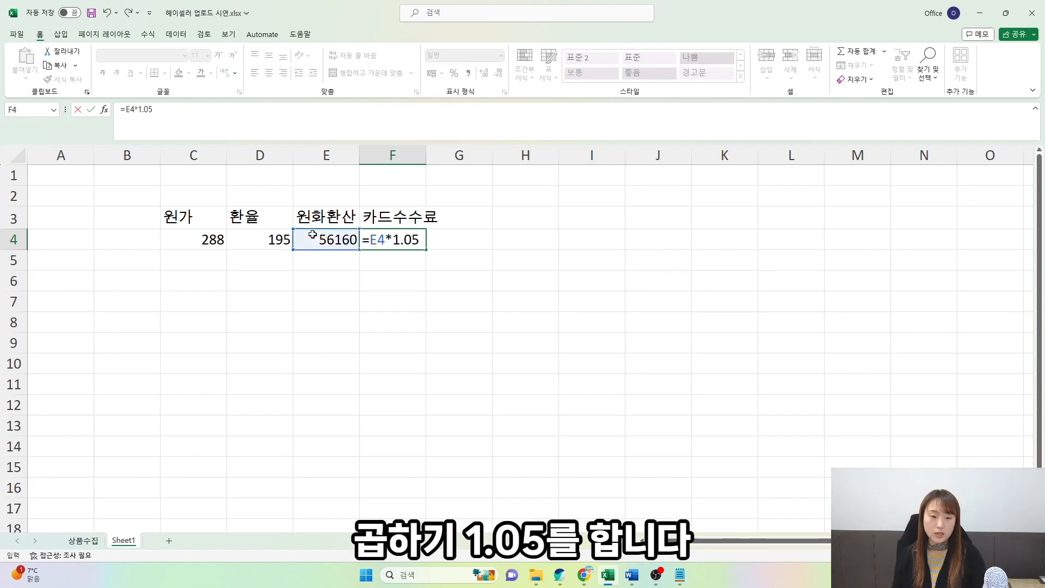
pyautogui.write('1.05')
pyautogui.press('Return')
pyautogui.press('Up')
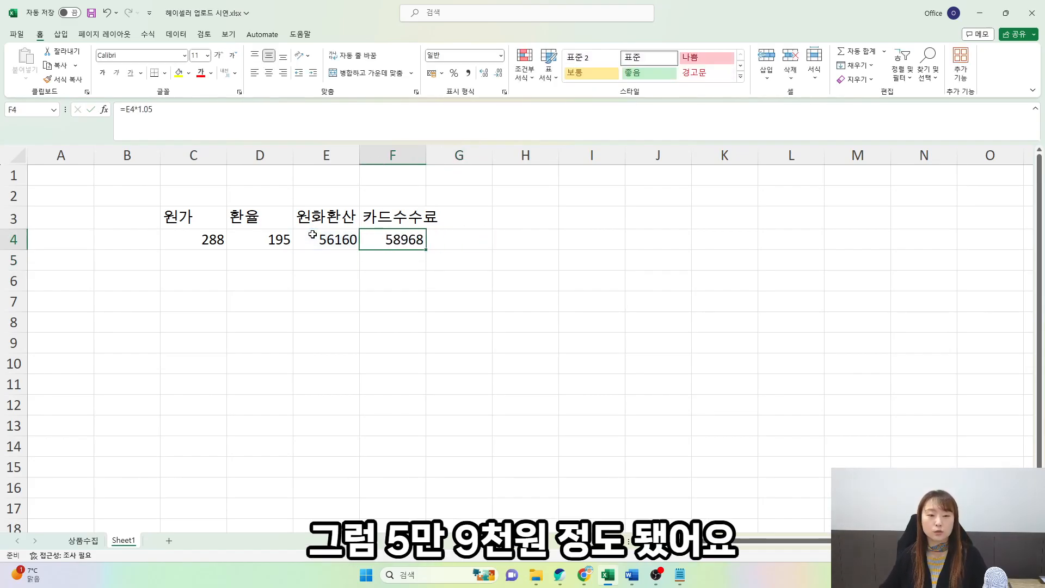
# - Add a 배송비 column with 10000 and a 구매원가 heading
pyautogui.click(471, 205)
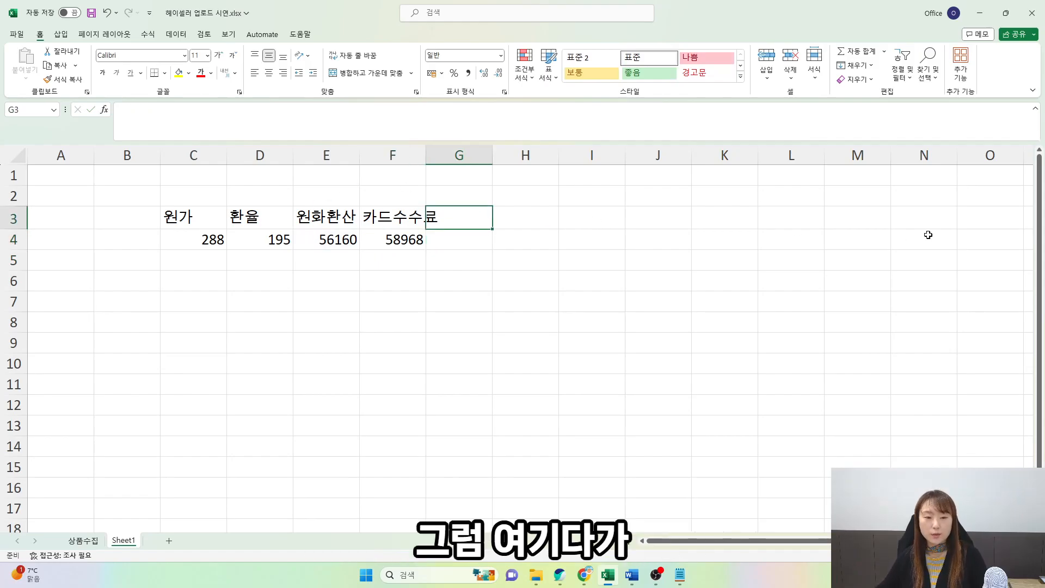
pyautogui.write('배송비')
pyautogui.press('Return')
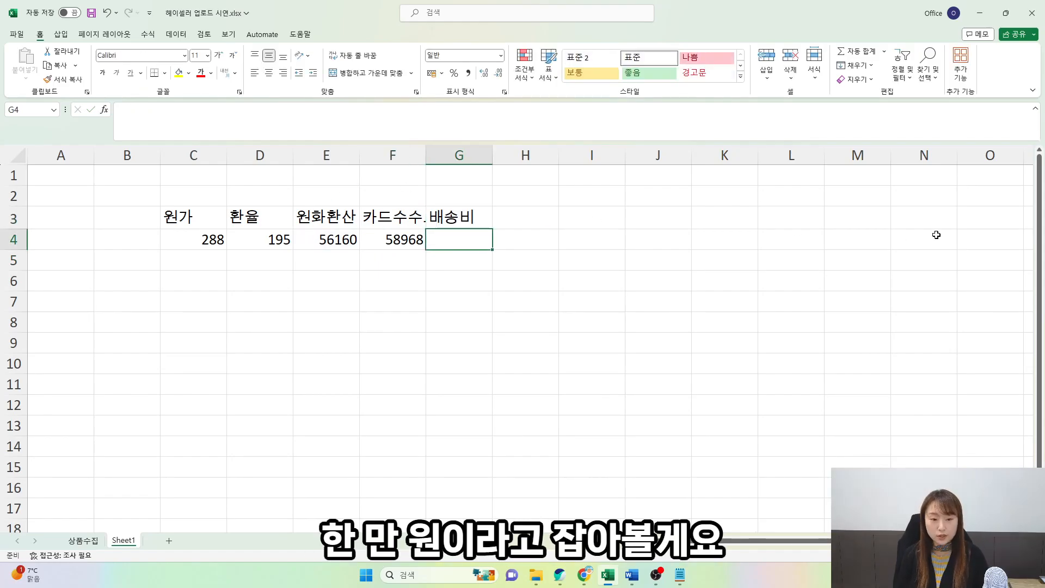
pyautogui.write('10000')
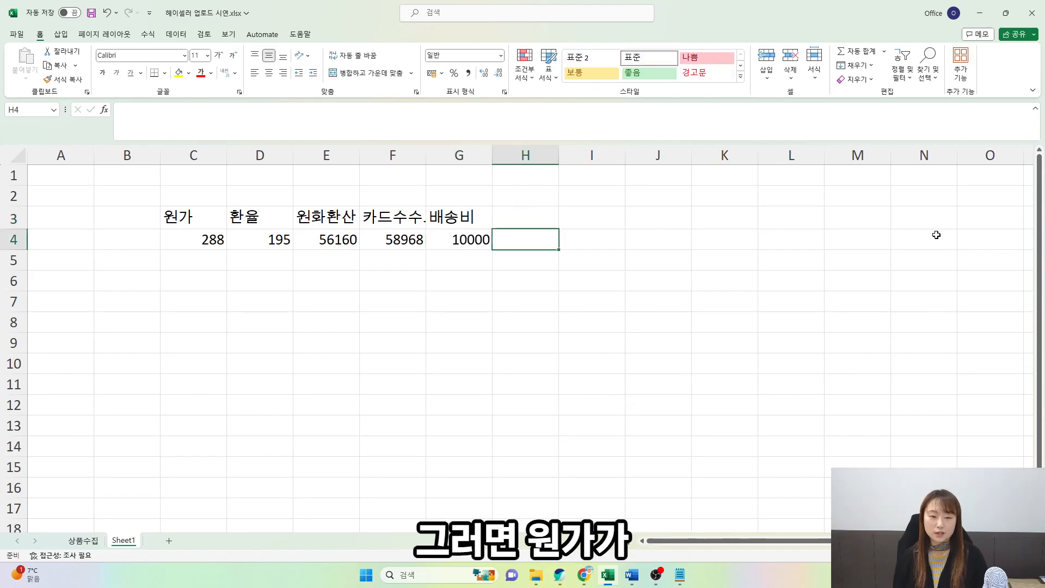
pyautogui.press('Up')
pyautogui.write('구매원가')
pyautogui.press('Return')
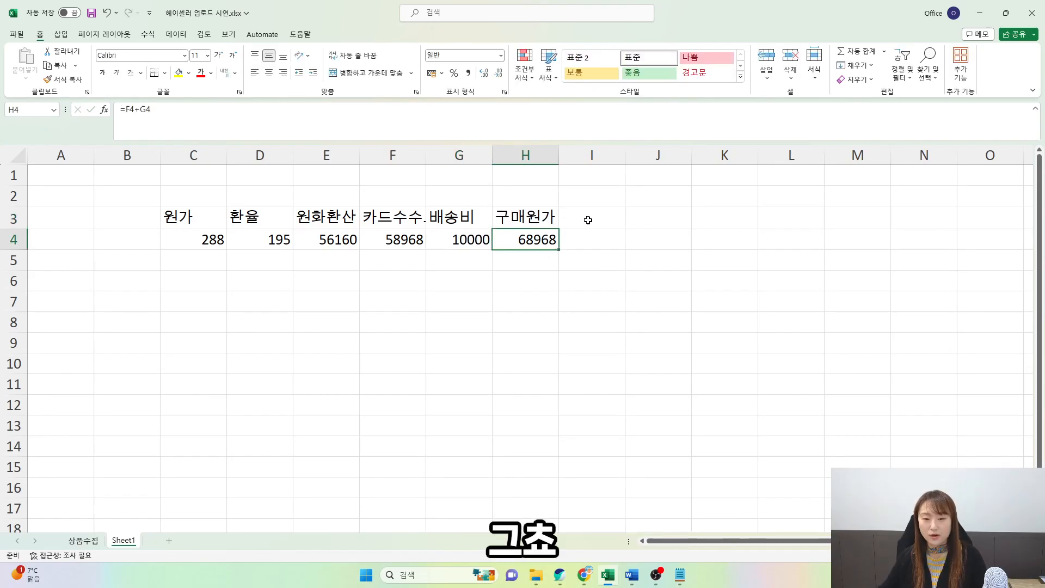
pyautogui.click(661, 216)
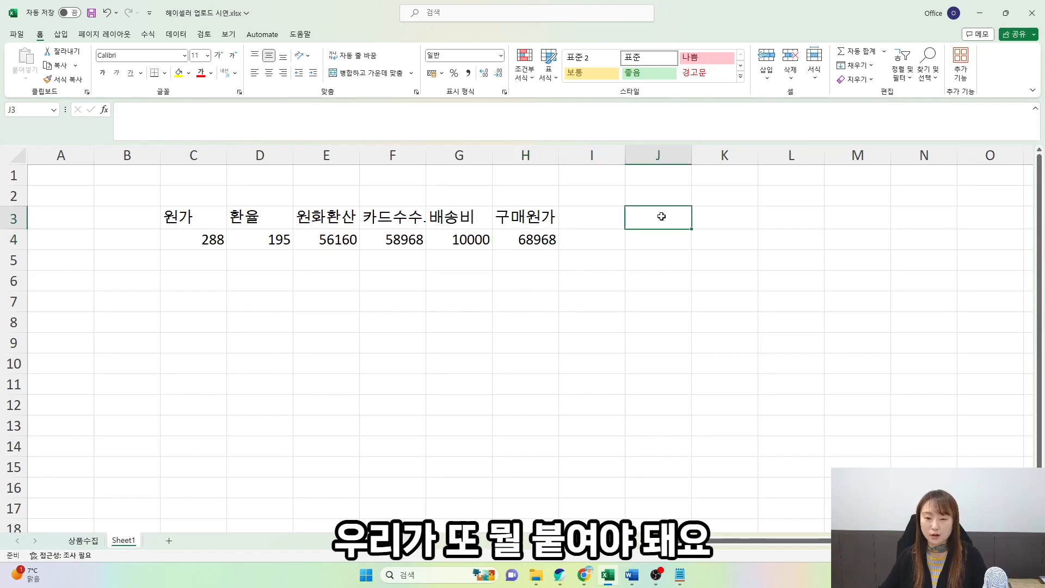
pyautogui.write('마켓수수료')
pyautogui.press('Return')
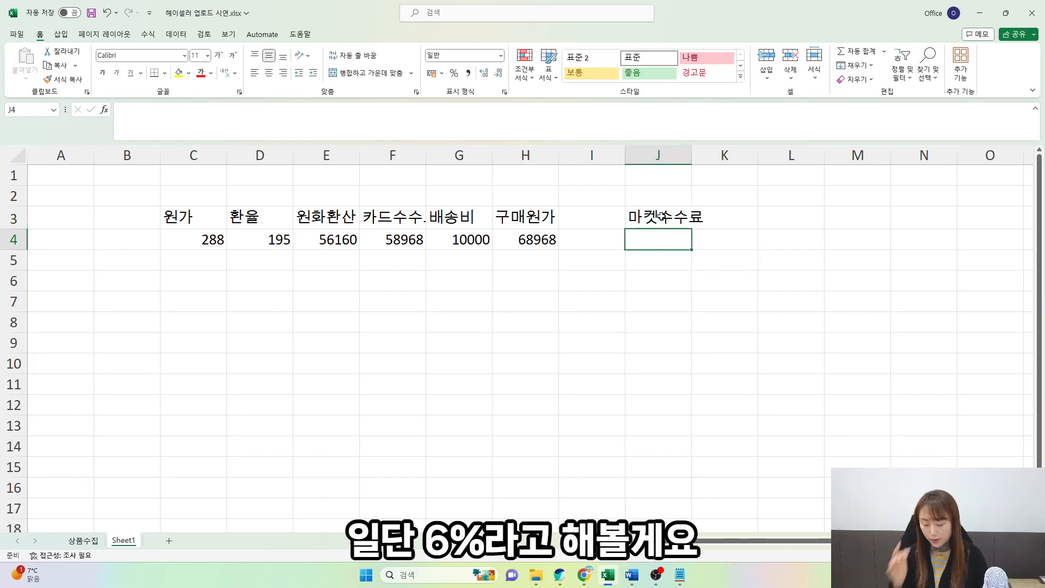
pyautogui.write('마진')
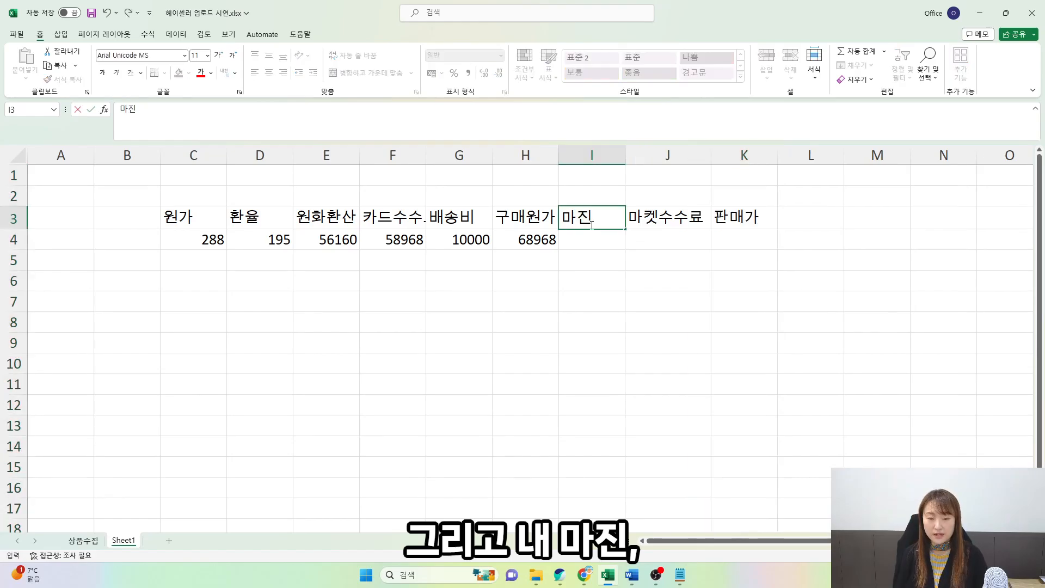
pyautogui.press('Return')
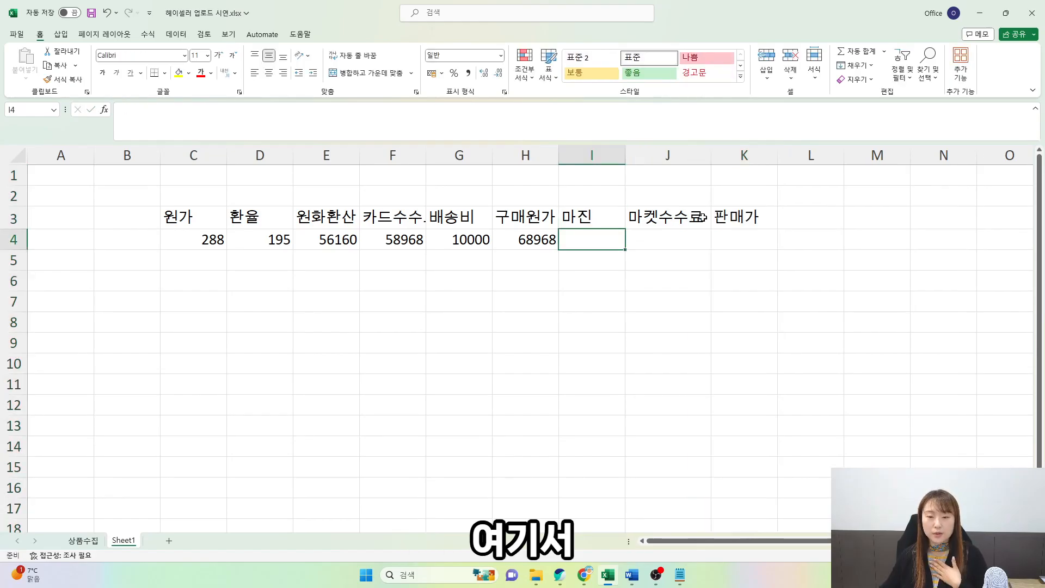
pyautogui.click(737, 239)
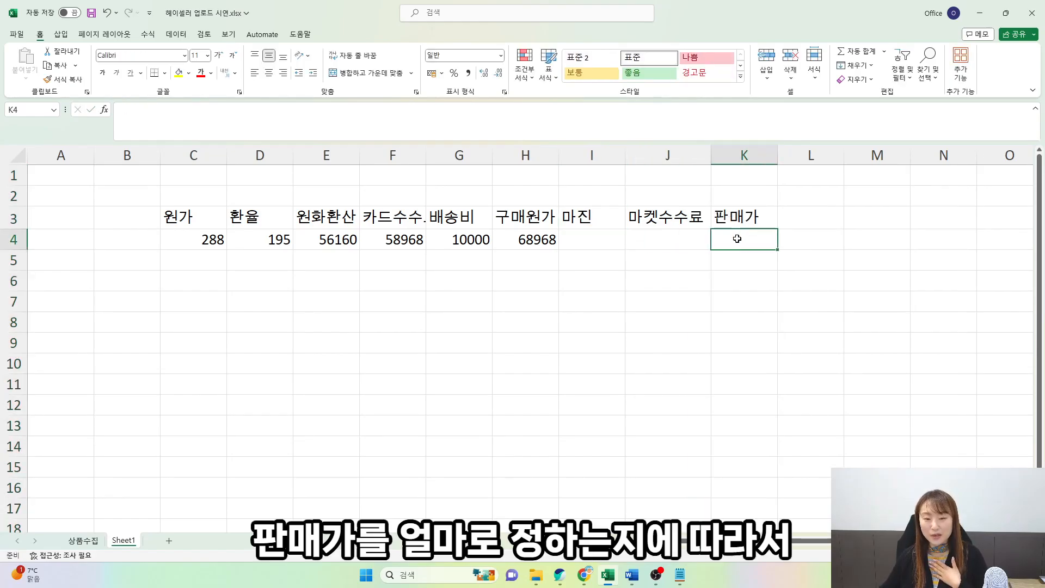
pyautogui.moveTo(675, 217); pyautogui.dragTo(676, 234)
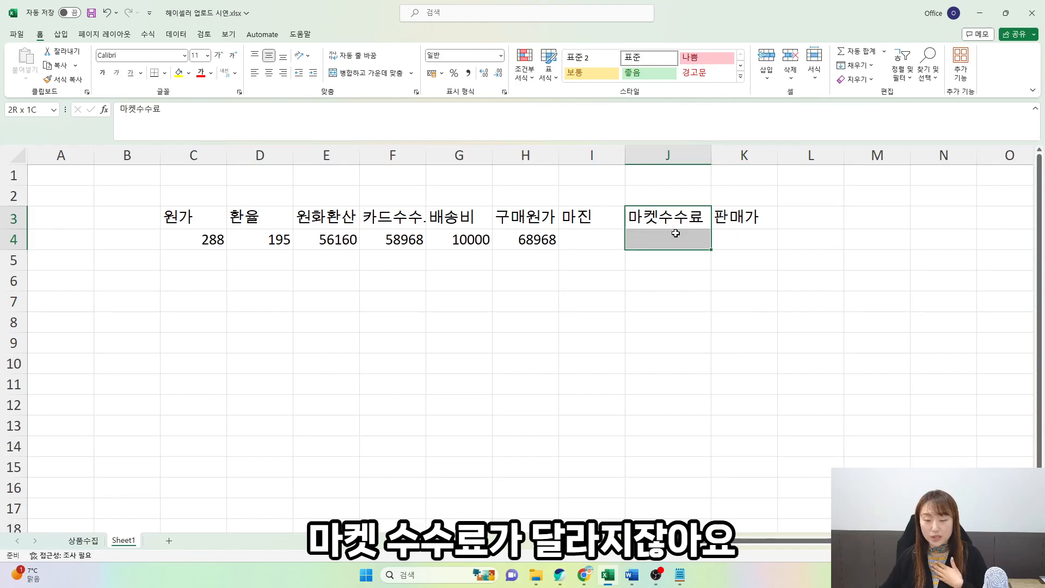
pyautogui.moveTo(753, 218); pyautogui.dragTo(756, 234)
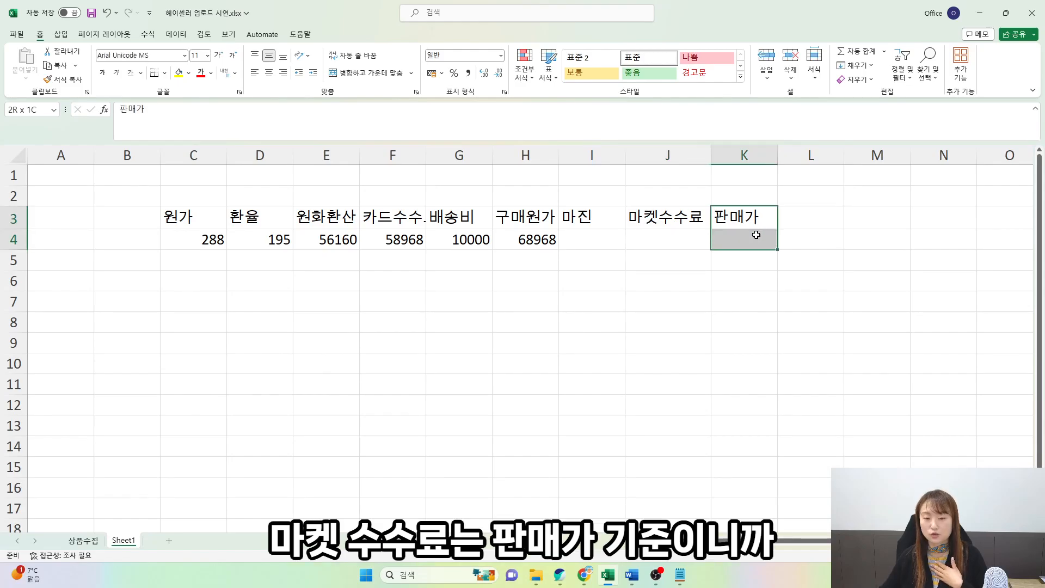
pyautogui.moveTo(675, 218); pyautogui.dragTo(605, 235)
pyautogui.click(761, 236)
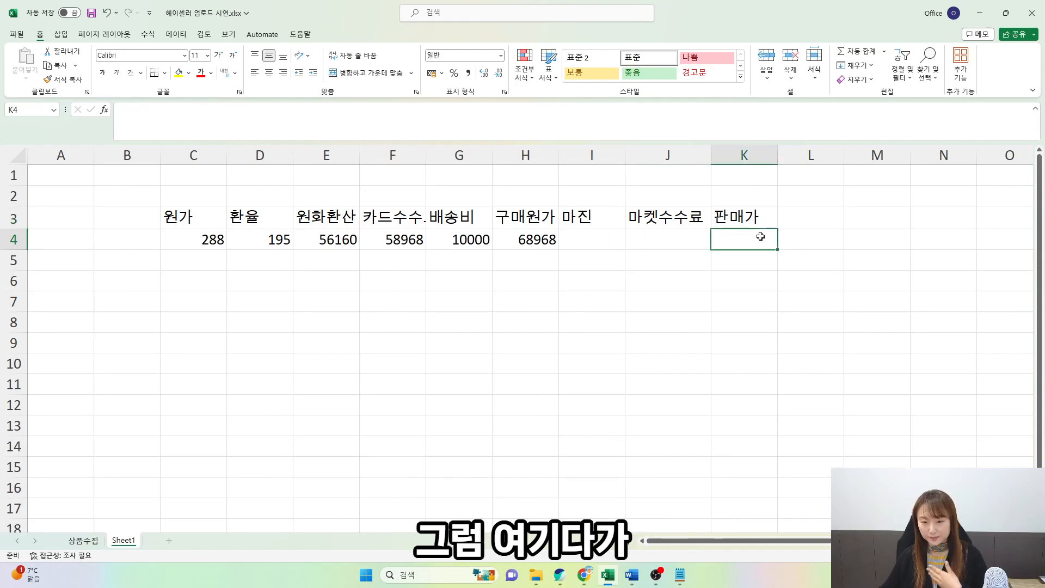
pyautogui.write('100000')
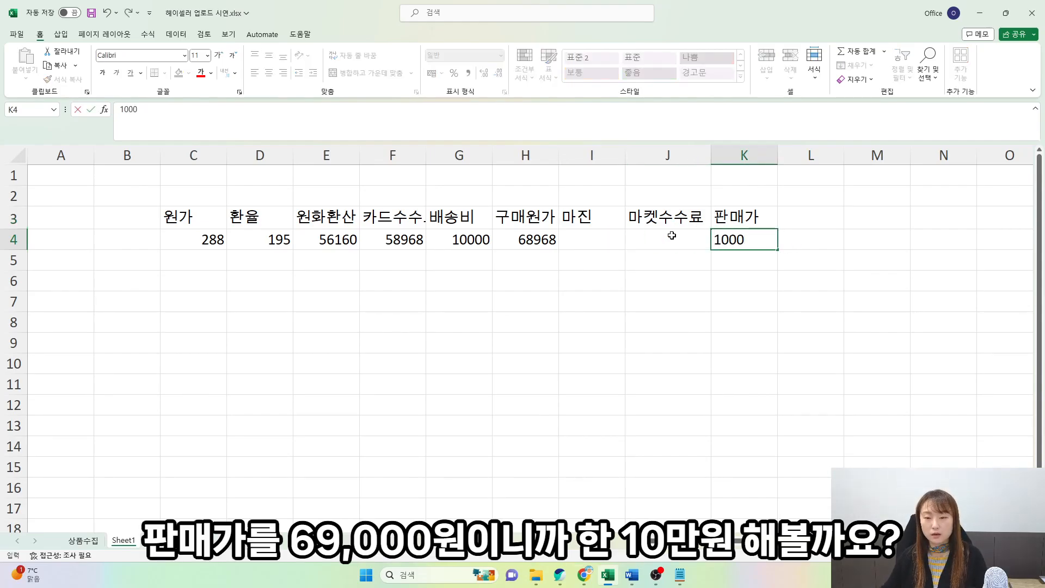
pyautogui.click(673, 235)
pyautogui.write('=')
pyautogui.click(732, 238)
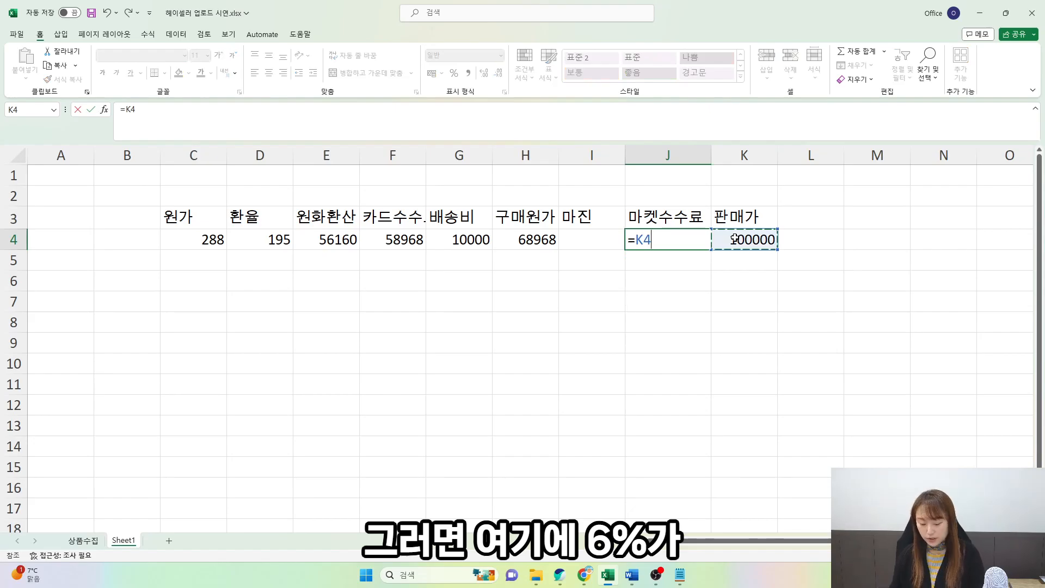
pyautogui.write('6%')
pyautogui.press('BackSpace')
pyautogui.press('BackSpace')
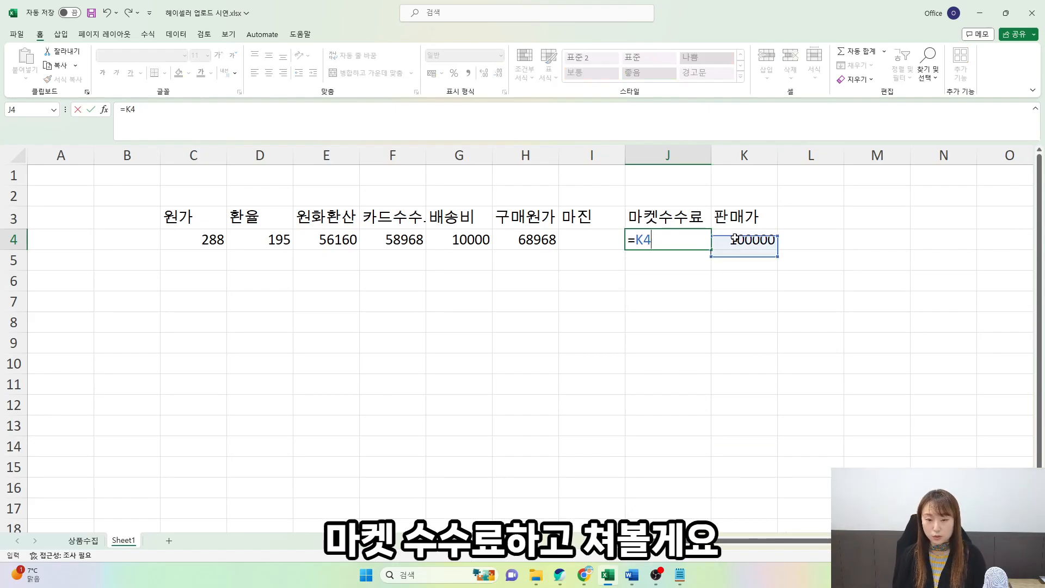
pyautogui.write('*6%')
pyautogui.press('Tab')
pyautogui.click(594, 246)
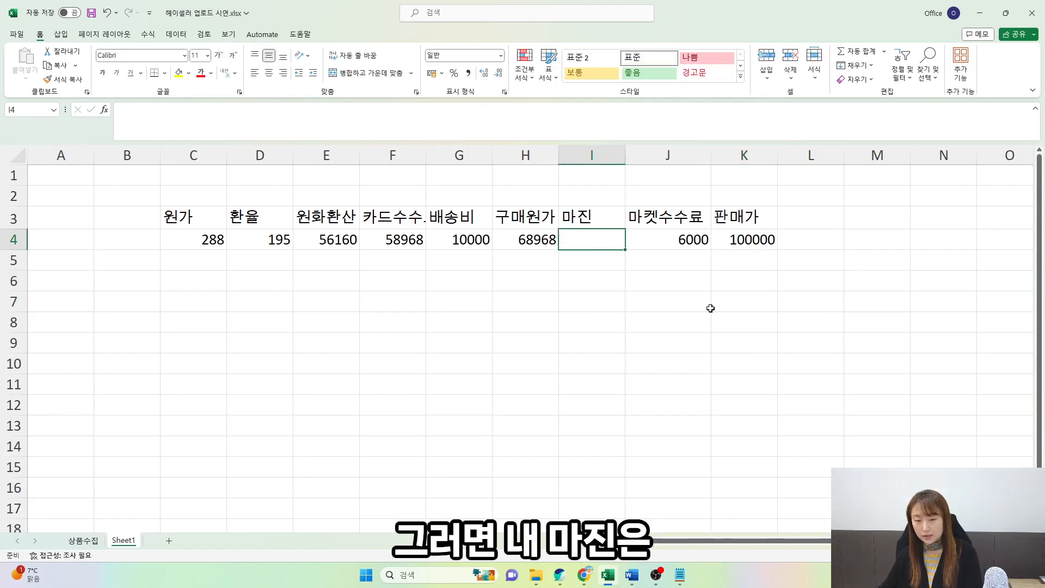
pyautogui.write('=')
pyautogui.click(723, 244)
pyautogui.write('-')
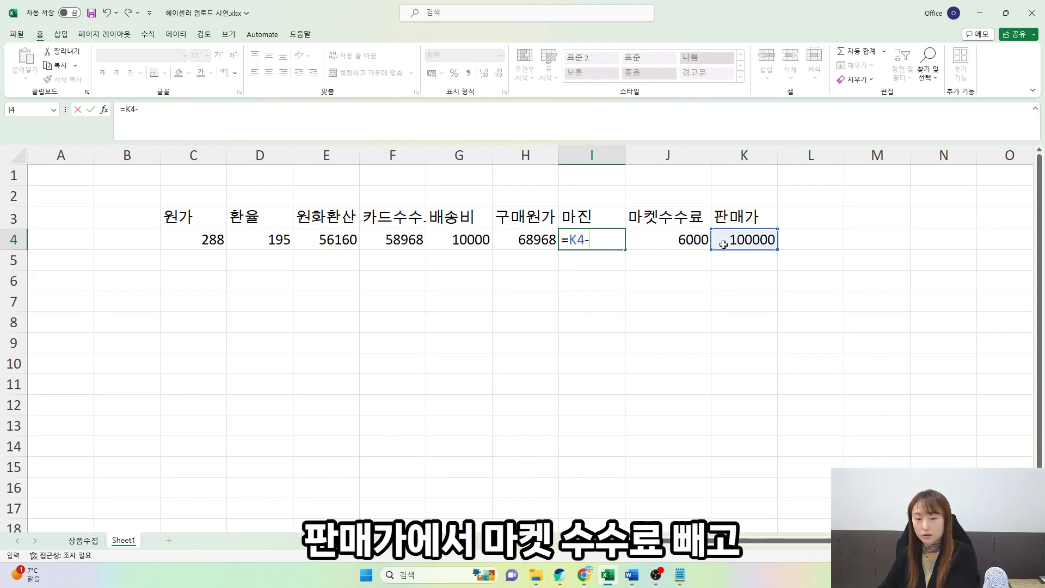
pyautogui.click(667, 242)
pyautogui.write('-')
pyautogui.click(523, 241)
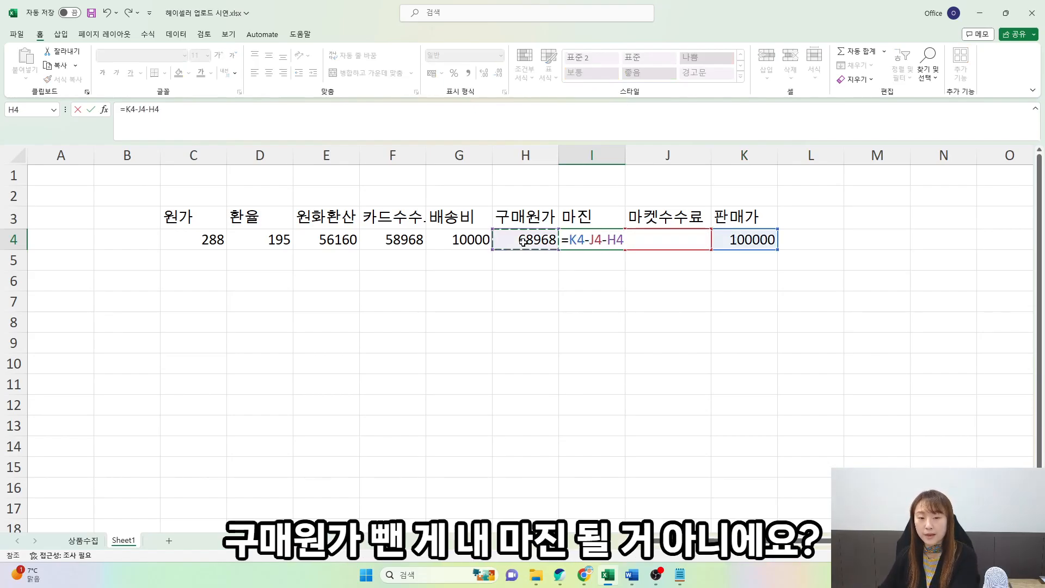
pyautogui.press('Return')
pyautogui.press('Up')
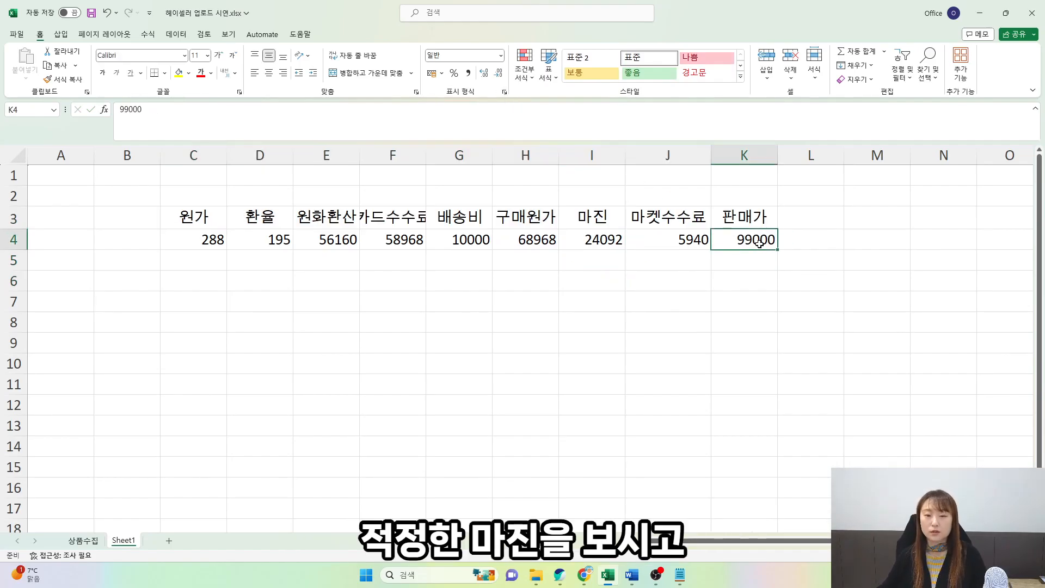
pyautogui.moveTo(607, 225); pyautogui.dragTo(611, 241)
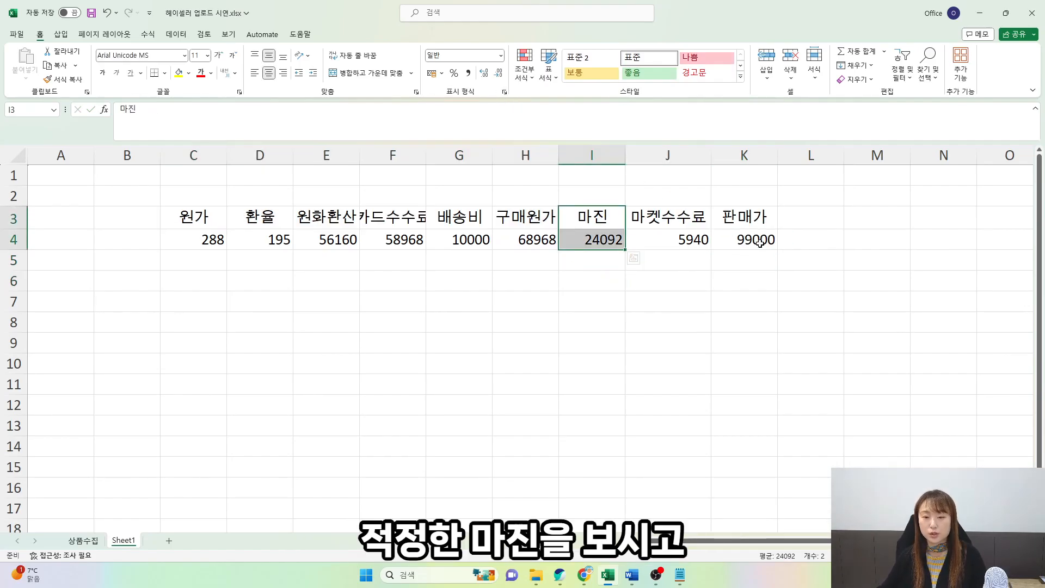
pyautogui.click(760, 223)
pyautogui.moveTo(761, 229); pyautogui.dragTo(760, 235)
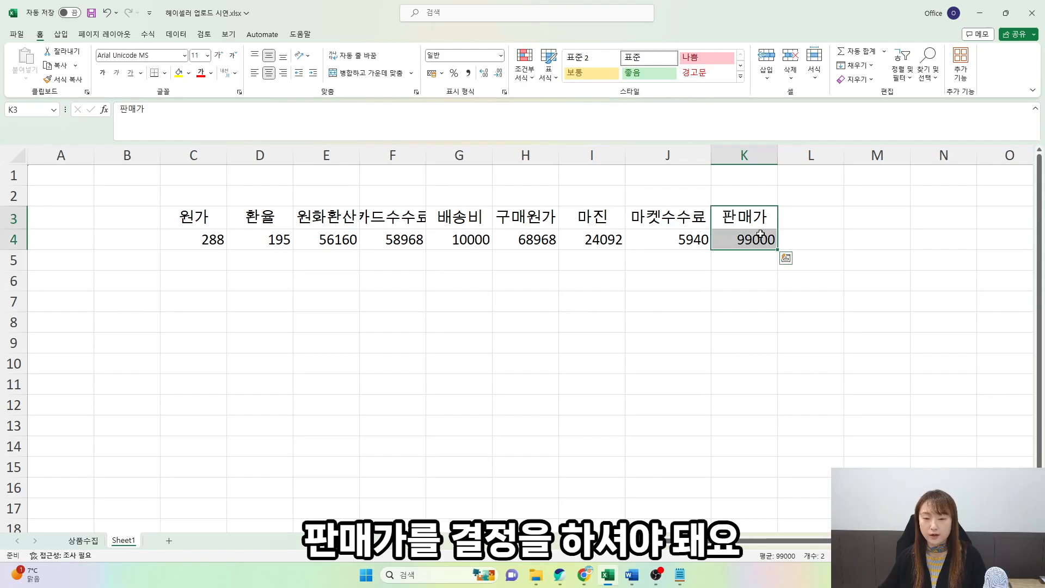
pyautogui.hotkey('ctrl', 'shift', 'Left')
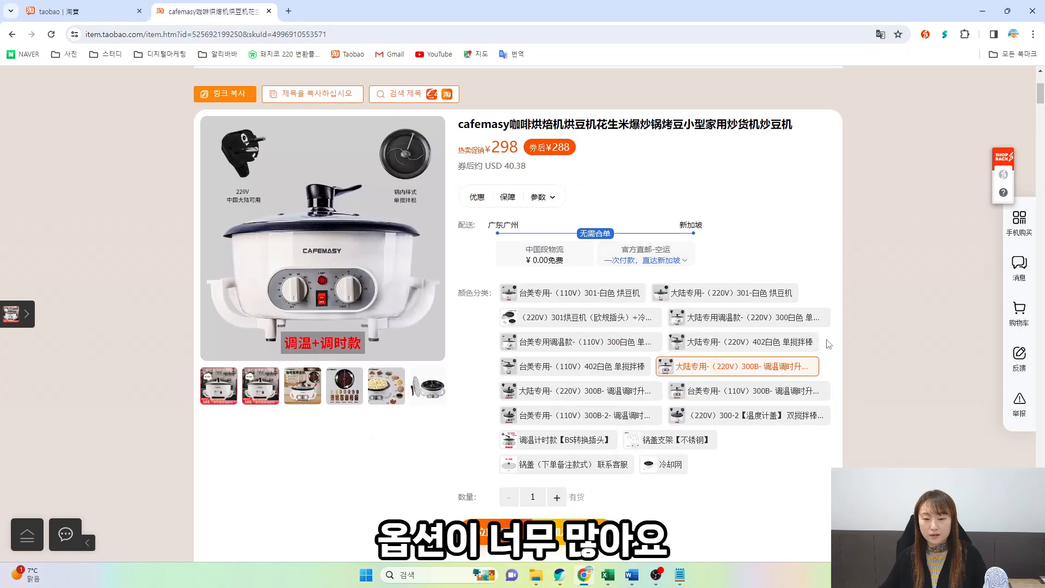
# - Check the Taobao prices of the 220V temperature-control and 301 white variants
pyautogui.click(727, 319)
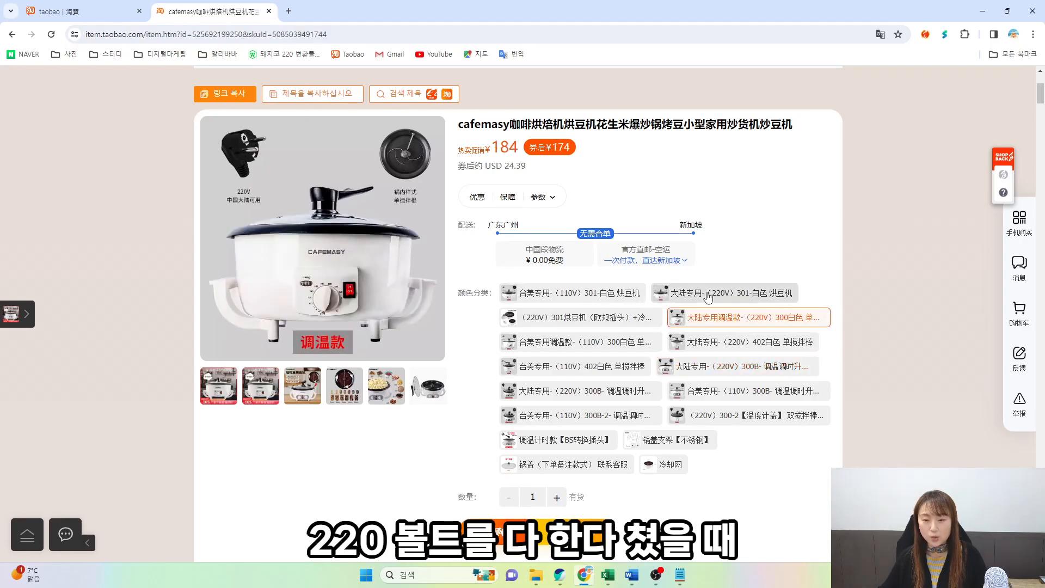
pyautogui.click(727, 296)
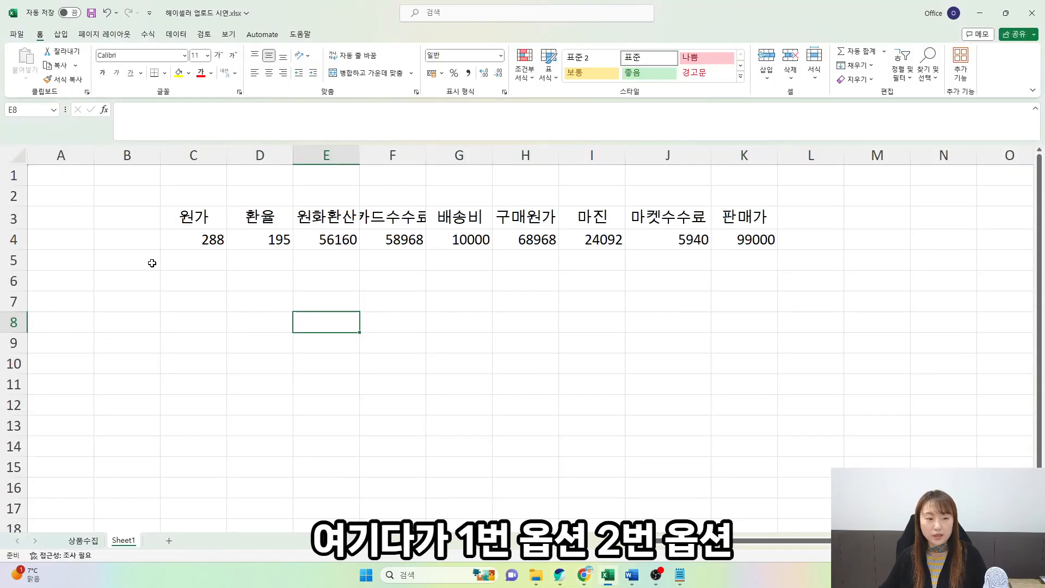
# - Number the option rows 1 to 7 in cells B4 to B10
pyautogui.click(137, 233)
pyautogui.write('1')
pyautogui.press('Return')
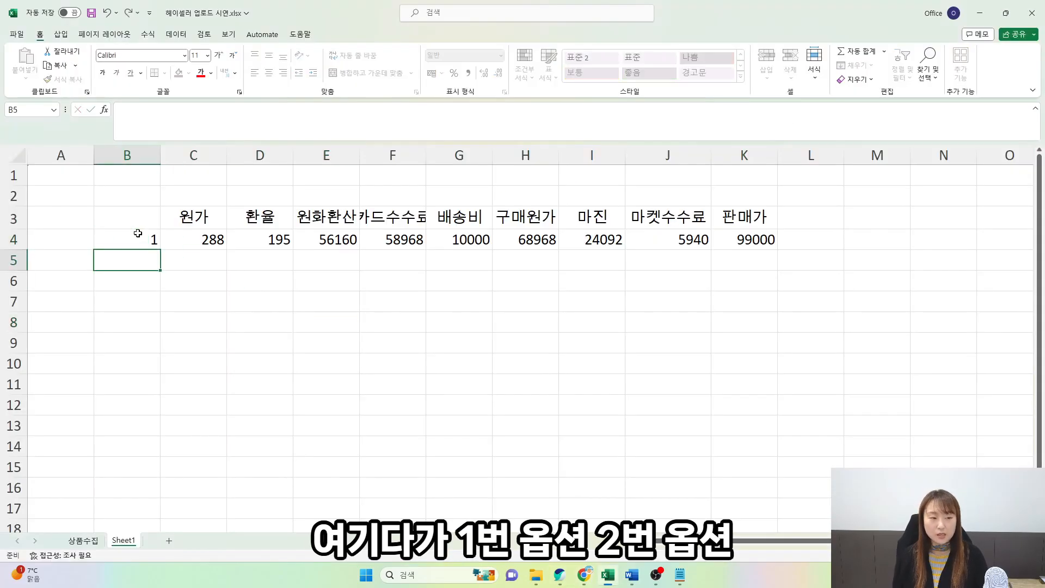
pyautogui.write('2')
pyautogui.press('Return')
pyautogui.write('3')
pyautogui.press('Return')
pyautogui.write('4')
pyautogui.press('Return')
pyautogui.write('5')
pyautogui.press('Return')
pyautogui.write('6')
pyautogui.press('Return')
pyautogui.write('7')
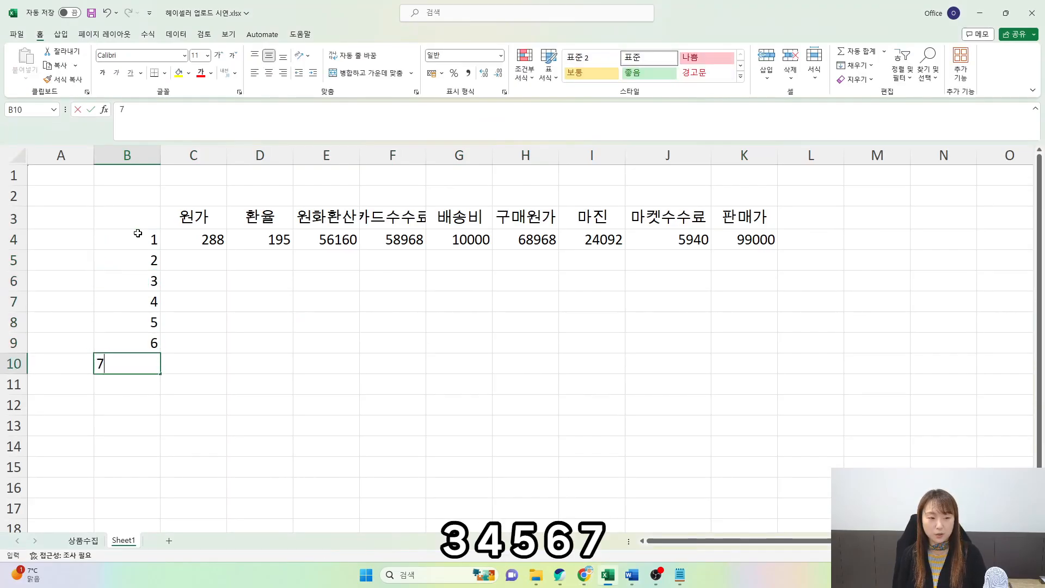
pyautogui.press('Return')
# - Fill the C4:K10 pricing block yellow and select the K4:K10 selling prices
pyautogui.moveTo(211, 238); pyautogui.dragTo(756, 361)
pyautogui.click(178, 73)
pyautogui.click(801, 281)
pyautogui.moveTo(754, 245); pyautogui.dragTo(737, 359)
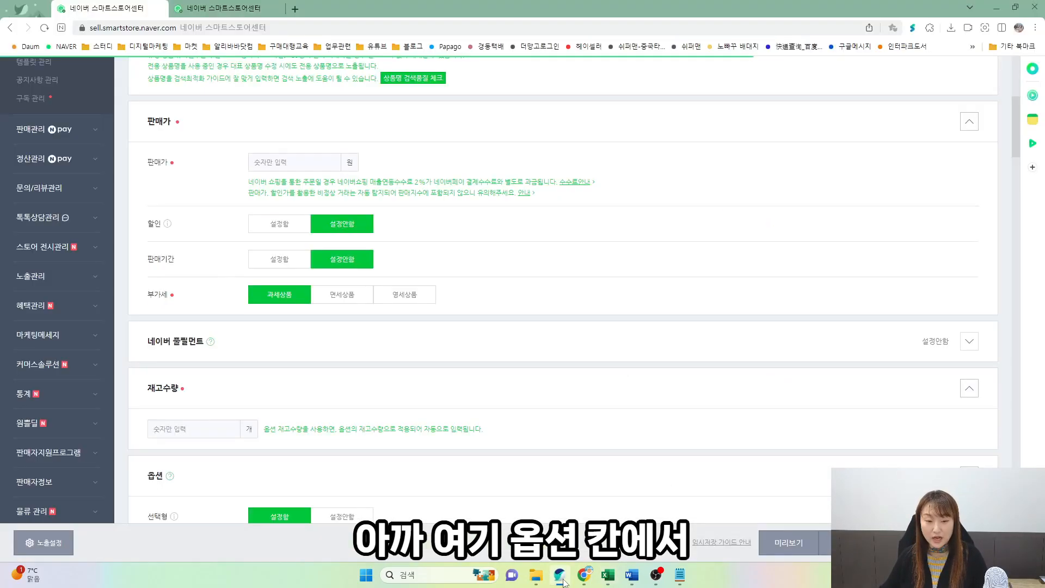
# - Create a 로스터기 option and apply it to the option list
pyautogui.scroll(-5, 520, 228)
pyautogui.scroll(-1, 522, 229)
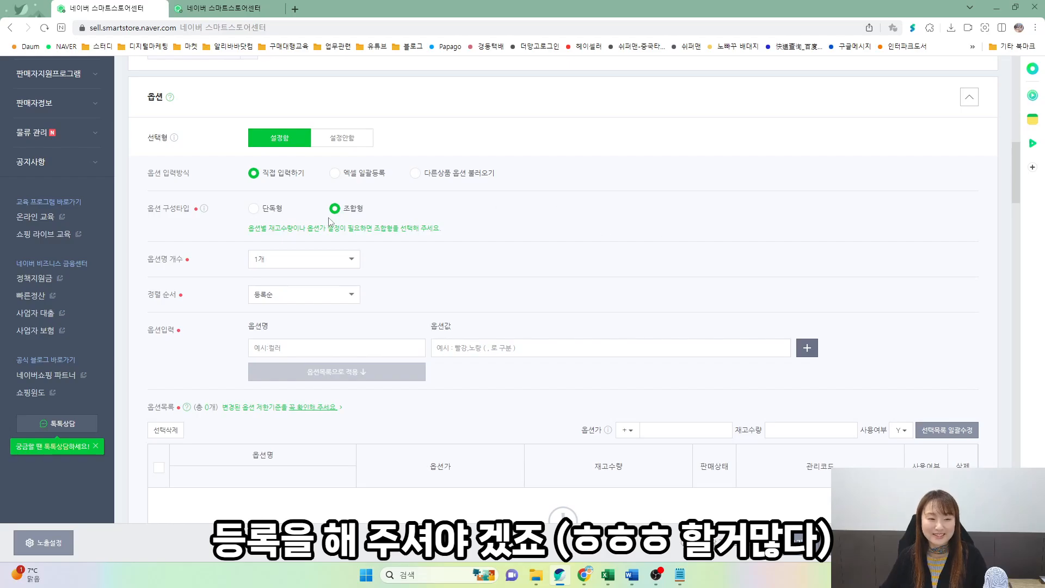
pyautogui.scroll(-3, 373, 268)
pyautogui.click(327, 195)
pyautogui.write('로')
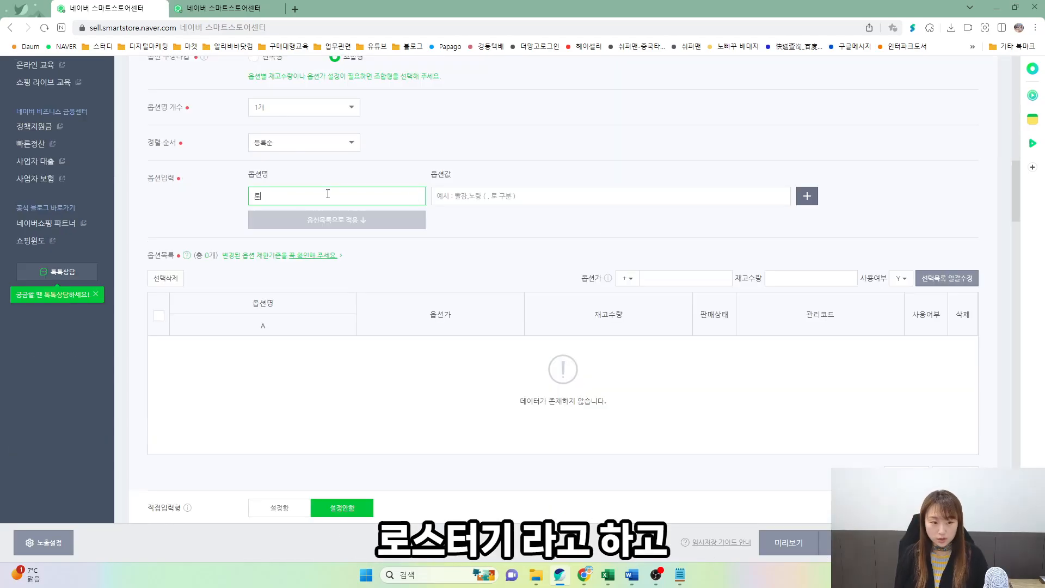
pyautogui.write('스터')
pyautogui.write('기 220V')
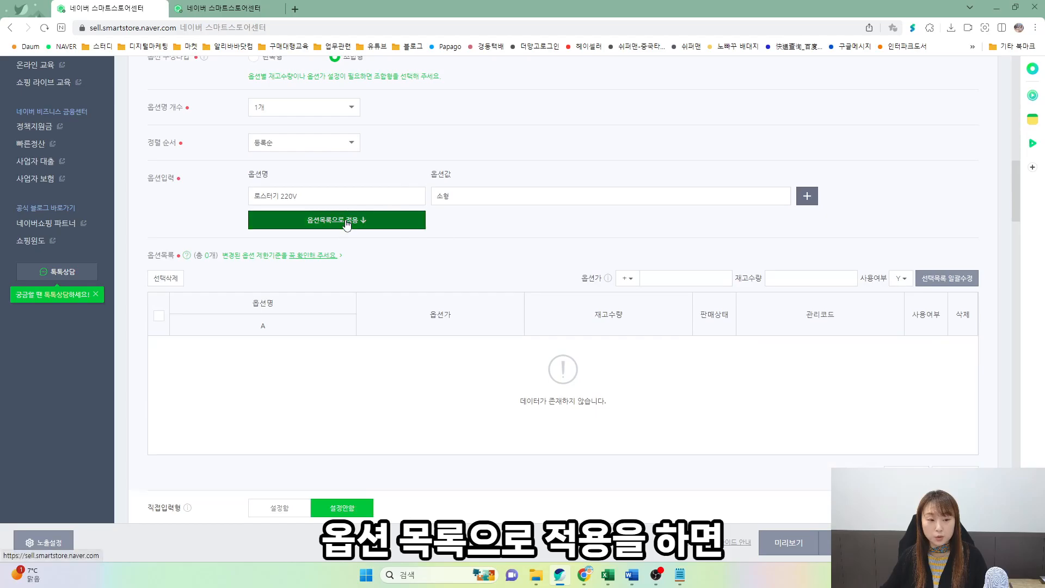
pyautogui.click(340, 222)
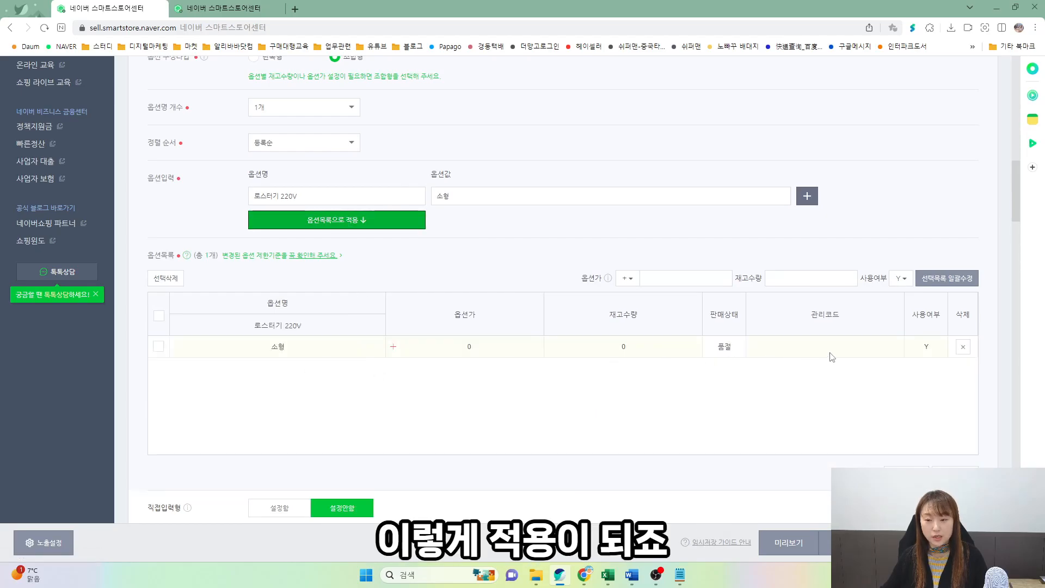
# - Add option list rows named 중형 and 대형
pyautogui.scroll(-2, 810, 265)
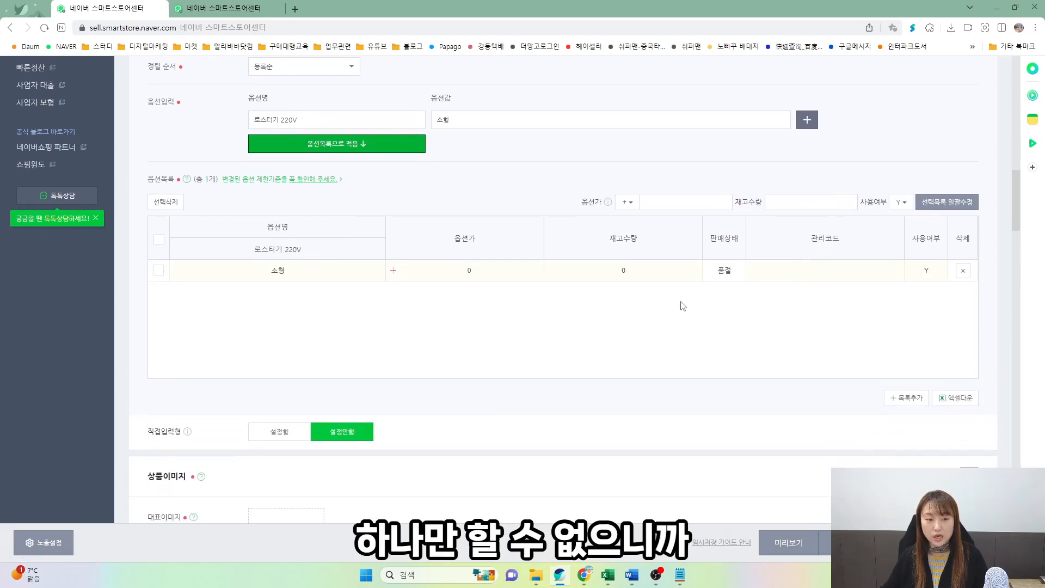
pyautogui.click(917, 403)
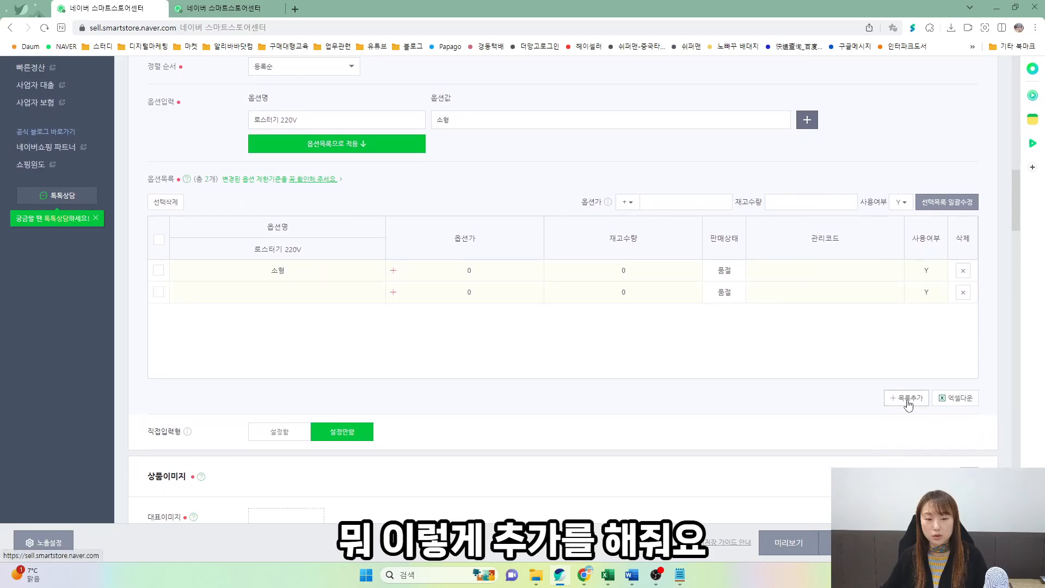
pyautogui.click(909, 403)
pyautogui.click(909, 403)
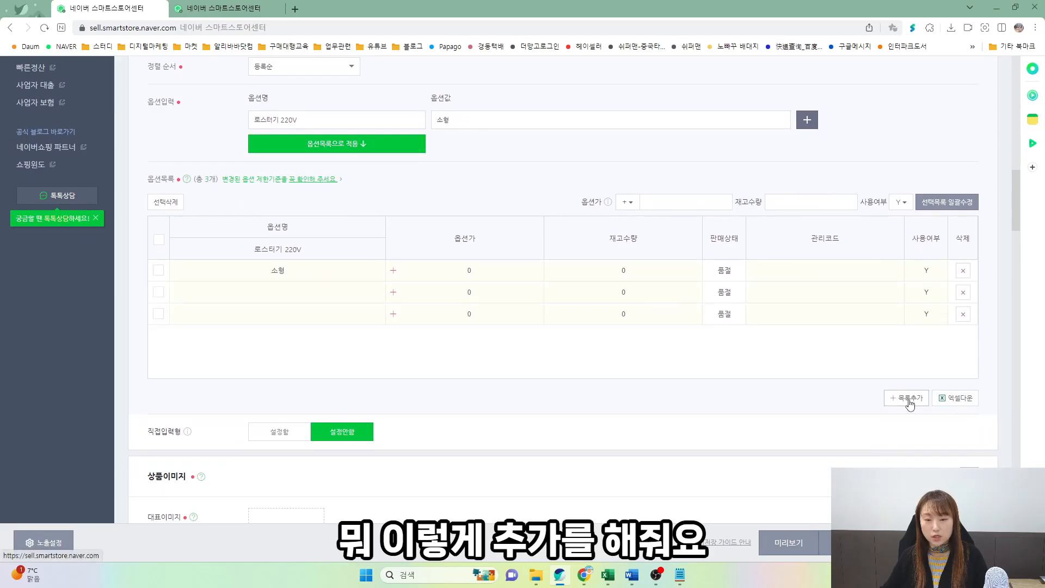
pyautogui.click(293, 290)
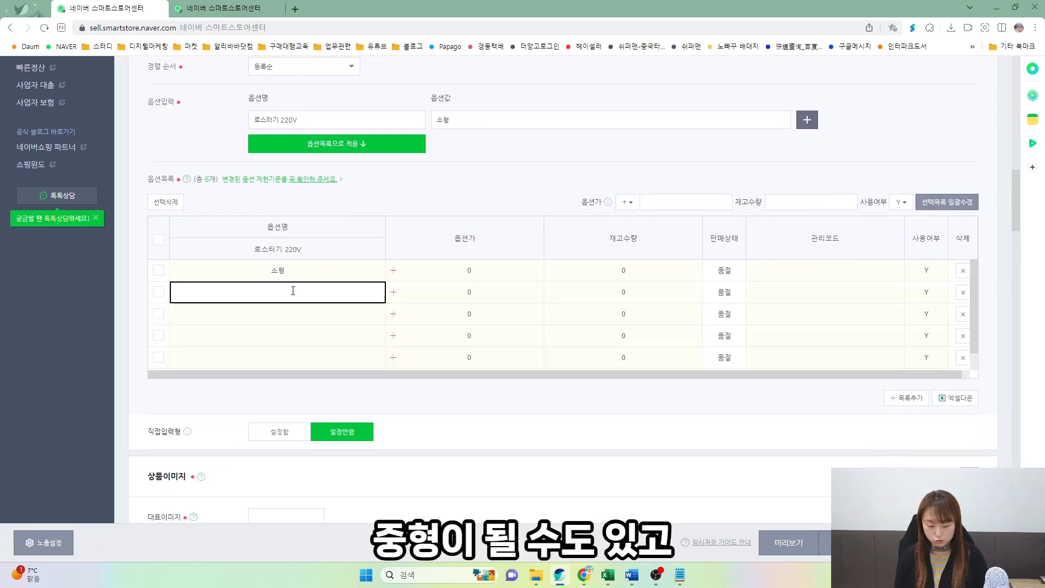
pyautogui.write('중형')
pyautogui.click(293, 311)
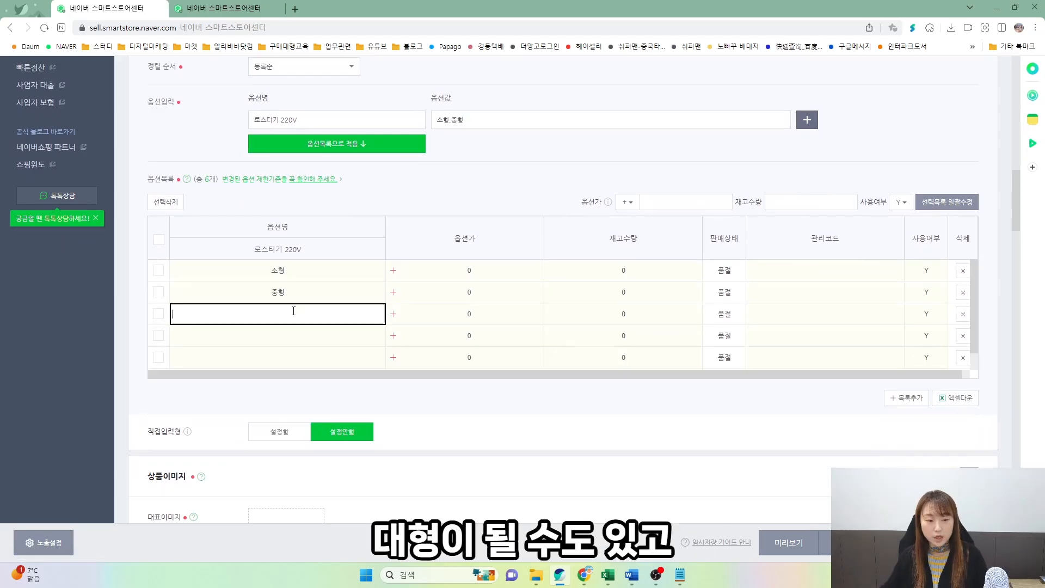
pyautogui.write('대형')
pyautogui.press('Return')
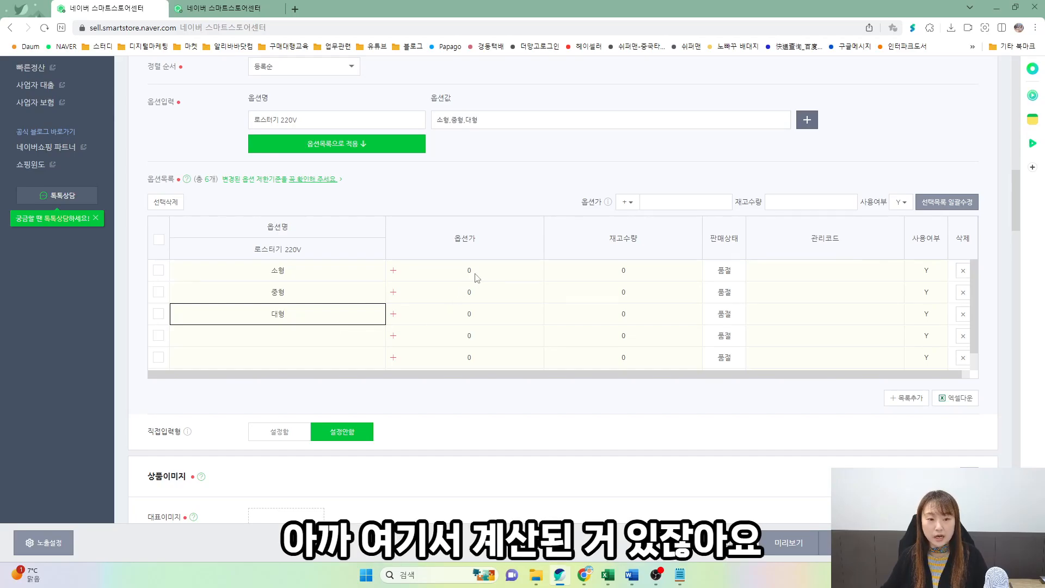
# - Review the yellow Excel pricing block, then return to the Smart Store option page
pyautogui.hotkey('alt', 'Tab')
pyautogui.click(585, 295)
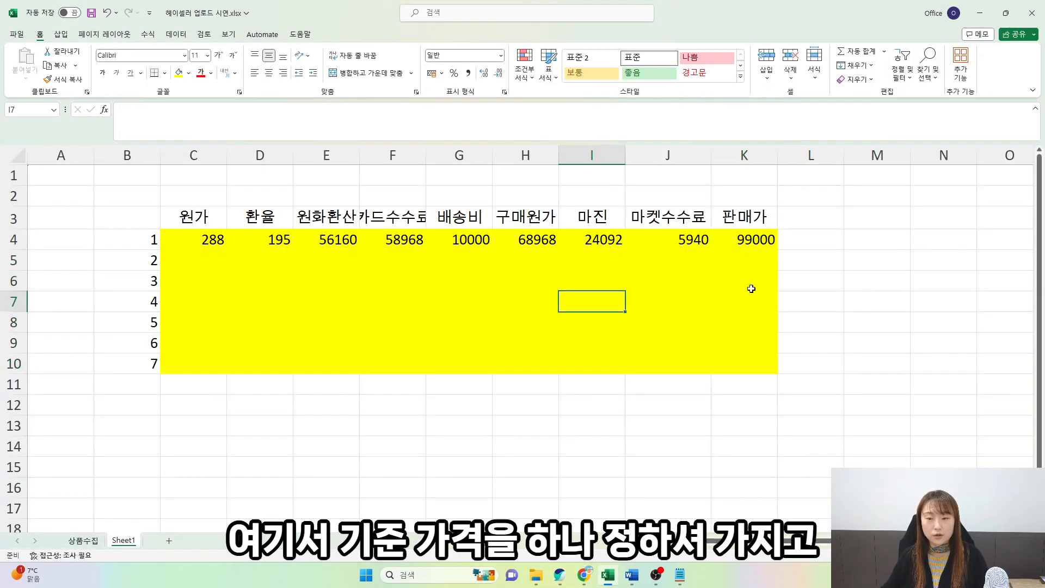
pyautogui.hotkey('alt', 'Tab')
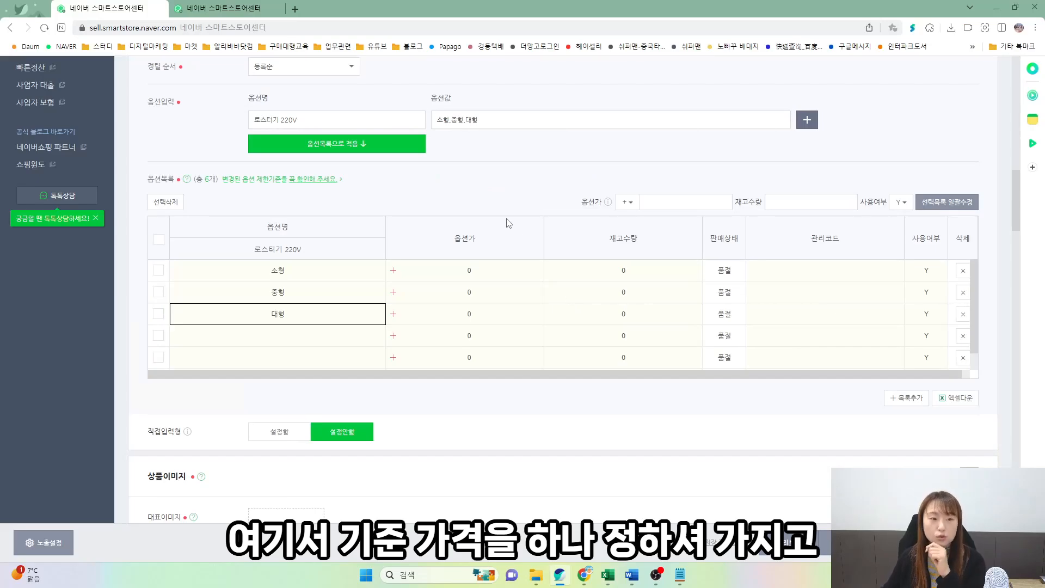
pyautogui.scroll(10, 508, 222)
# - Set the 판매가 to 99,000 won
pyautogui.click(274, 166)
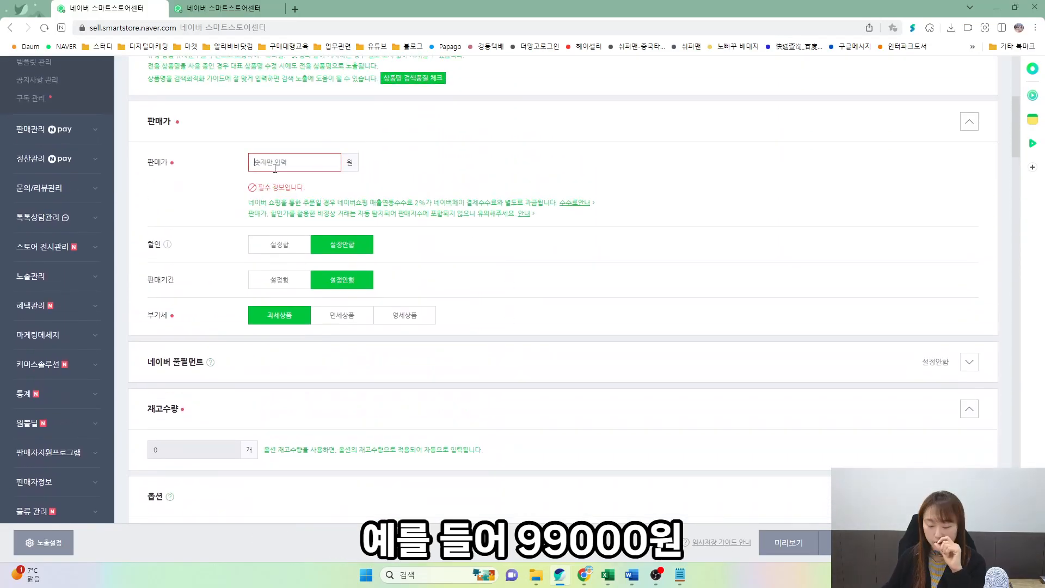
pyautogui.write('990000')
pyautogui.click(474, 181)
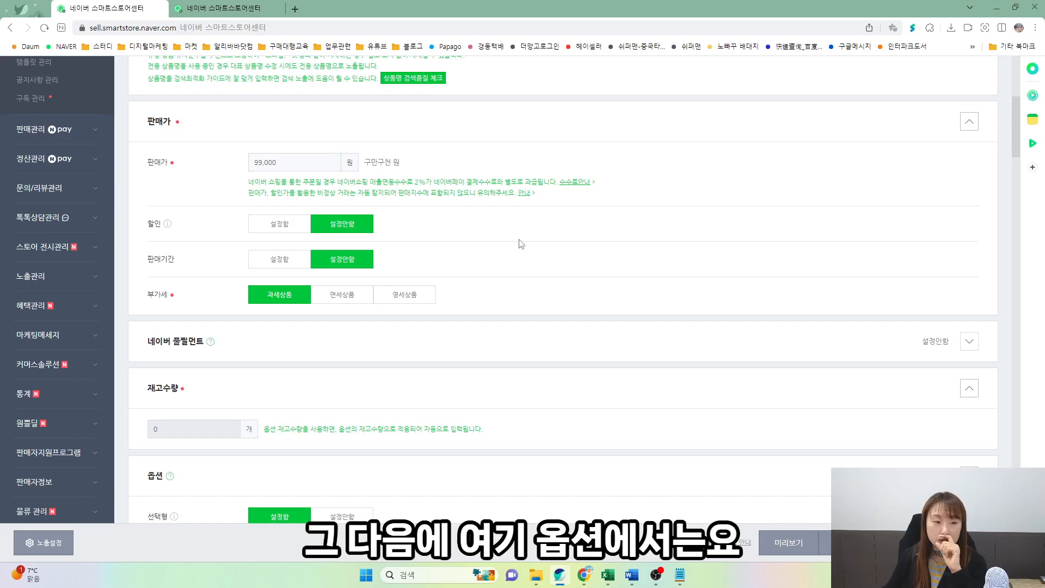
pyautogui.scroll(-10, 517, 242)
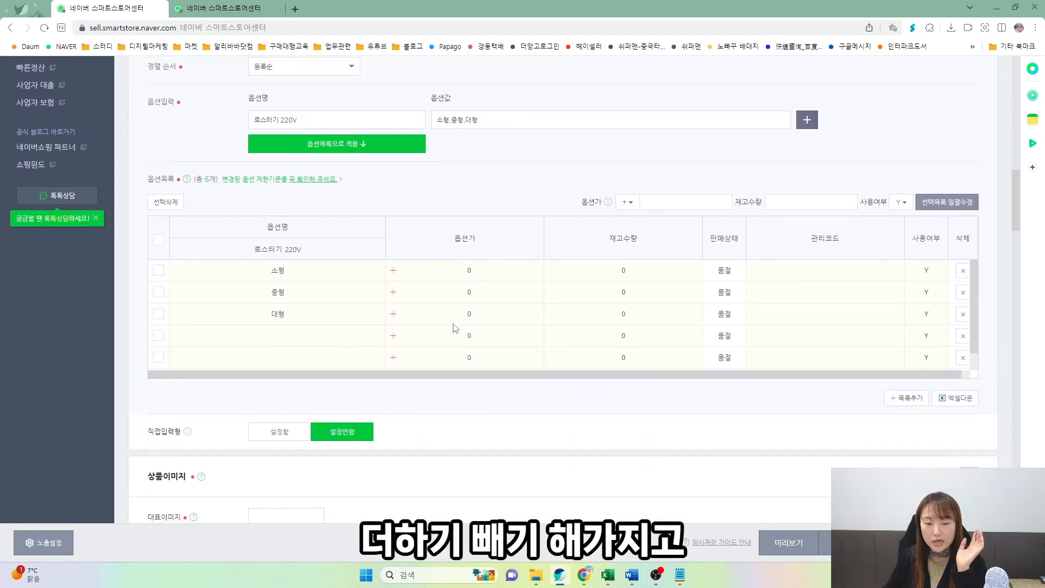
# - Give the 중형 option a 10,000 won and 대형 a 20,000 won option price
pyautogui.click(484, 293)
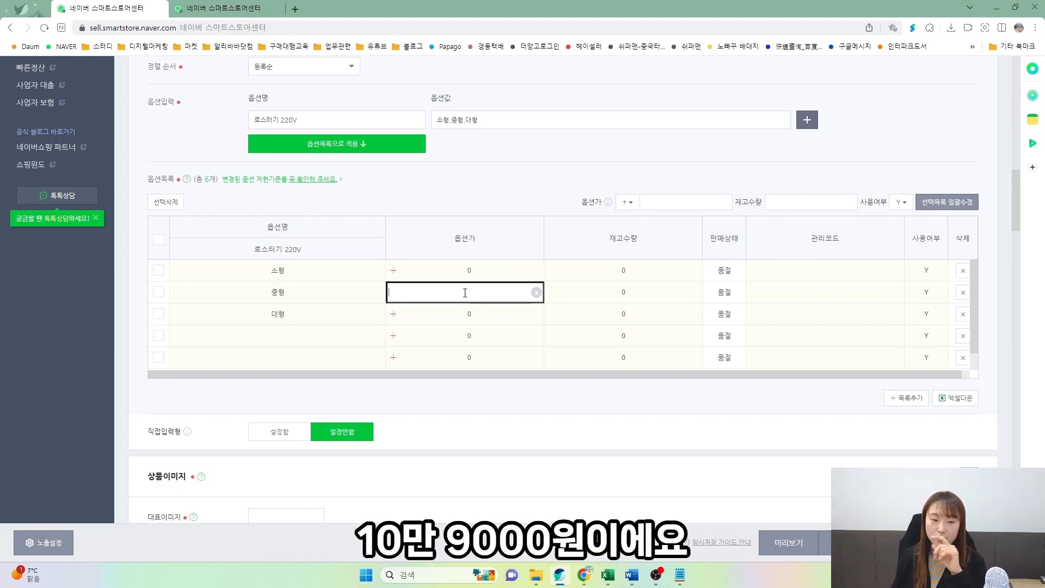
pyautogui.write('10,00')
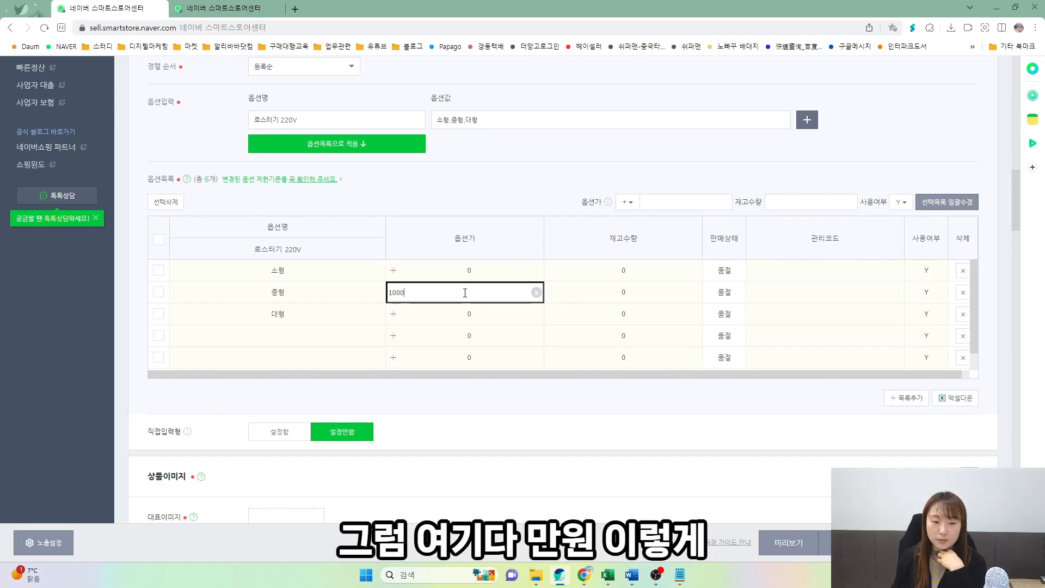
pyautogui.write('0')
pyautogui.press('Return')
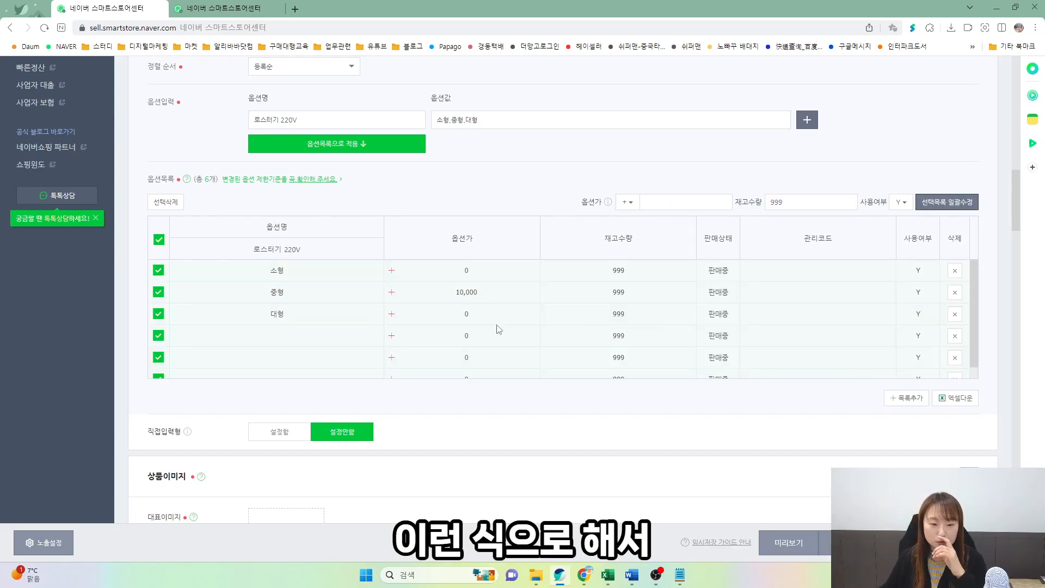
pyautogui.click(478, 312)
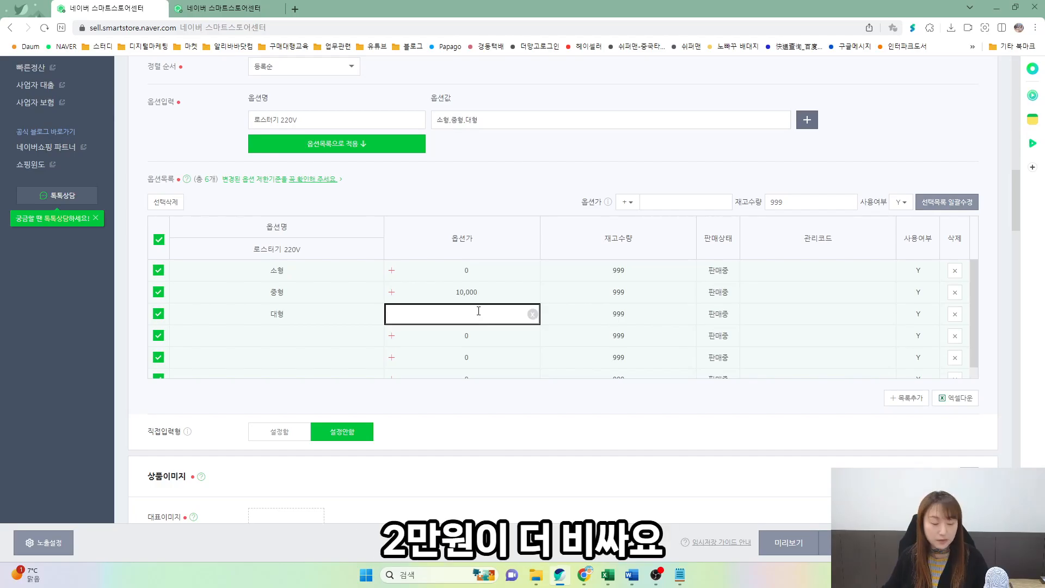
pyautogui.write('20000')
pyautogui.press('Return')
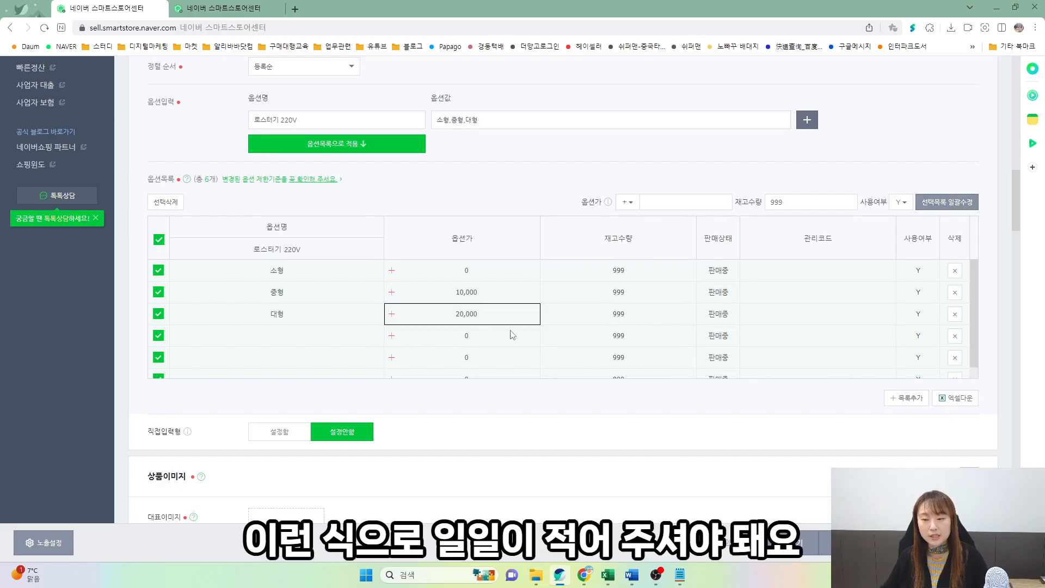
pyautogui.click(530, 209)
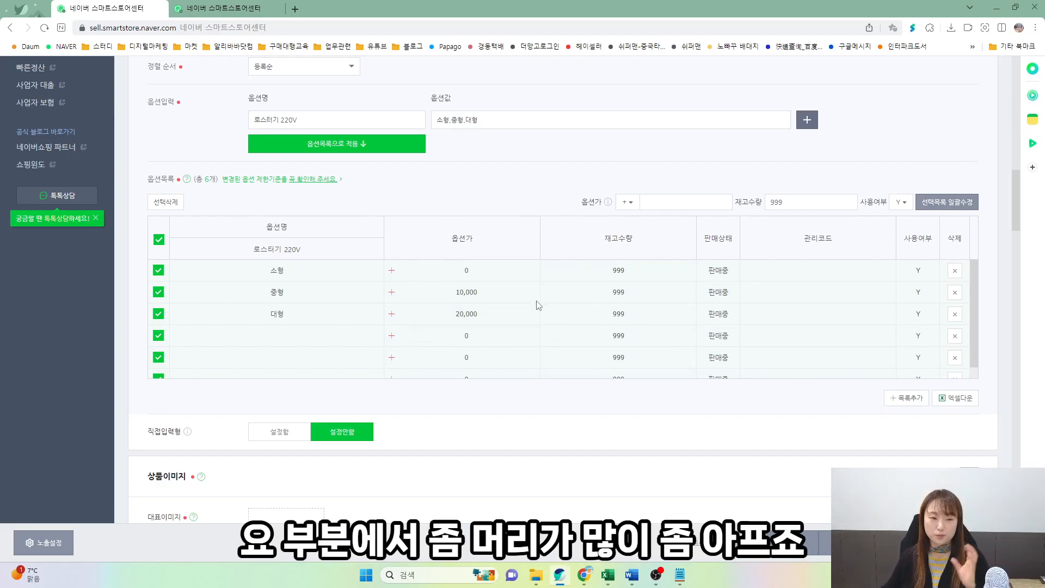
pyautogui.scroll(-1, 536, 302)
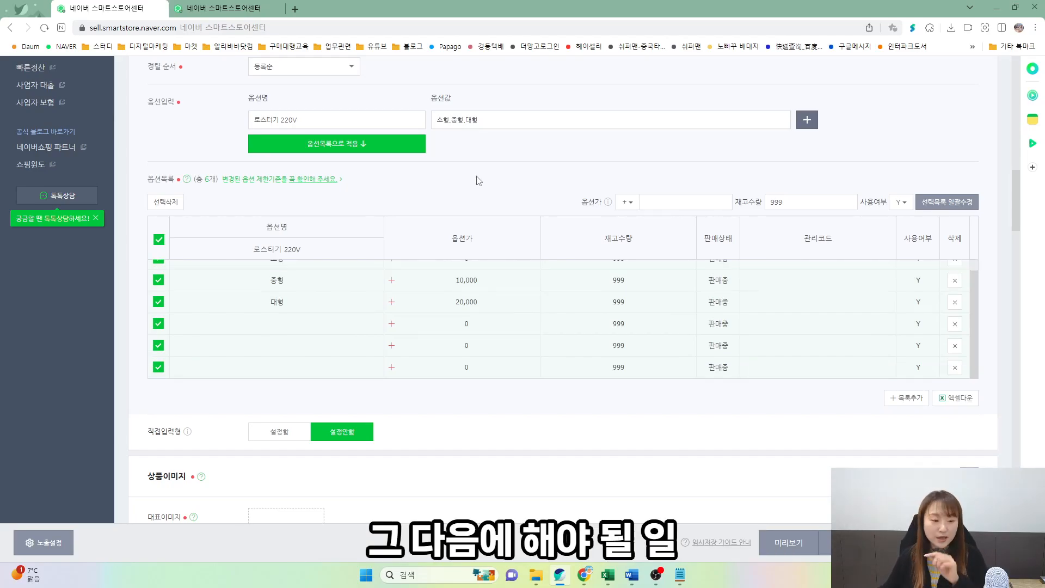
# - Scroll to the empty 상품이미지 section and switch to the Fatkun roaster image page
pyautogui.scroll(-7, 535, 222)
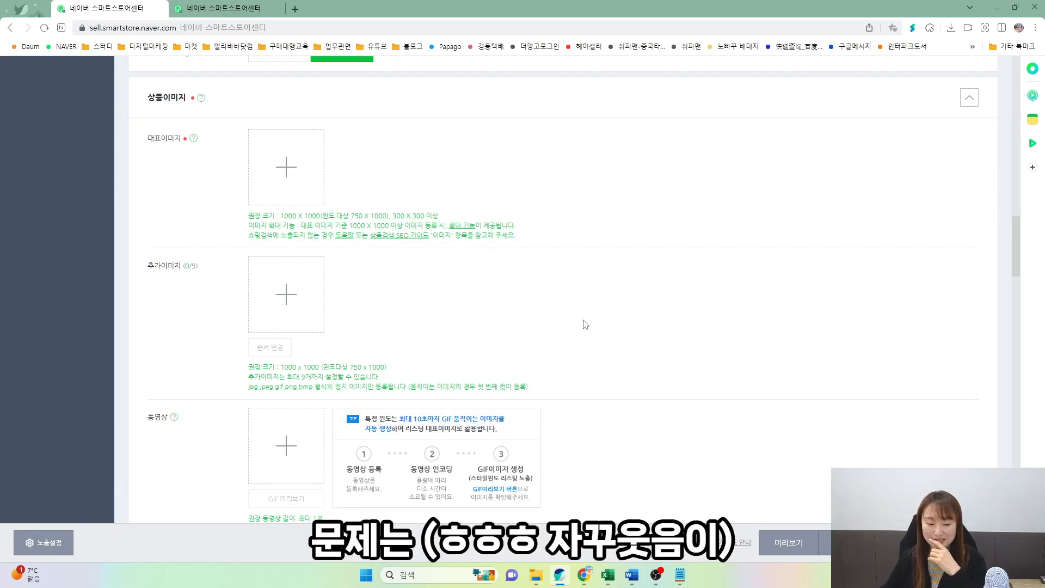
pyautogui.click(584, 575)
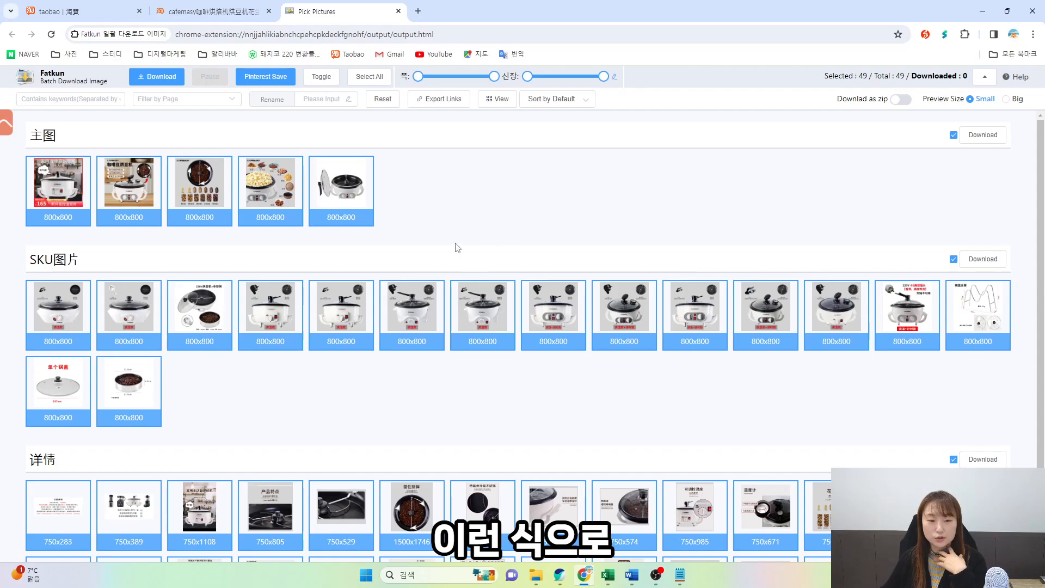
# - Page through the downloaded roaster photos one by one in the Photos viewer
pyautogui.scroll(-3, 504, 199)
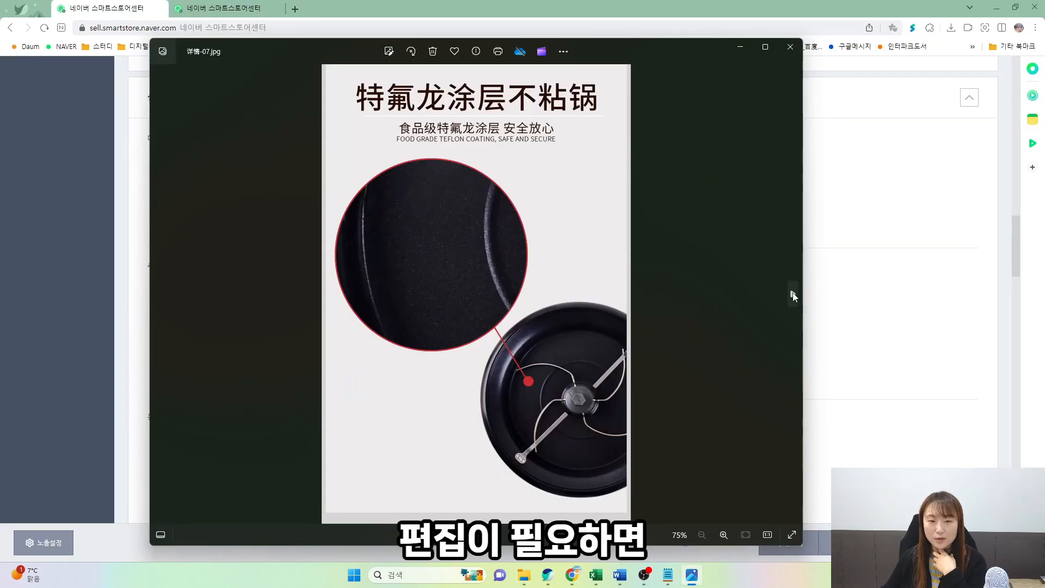
pyautogui.click(793, 294)
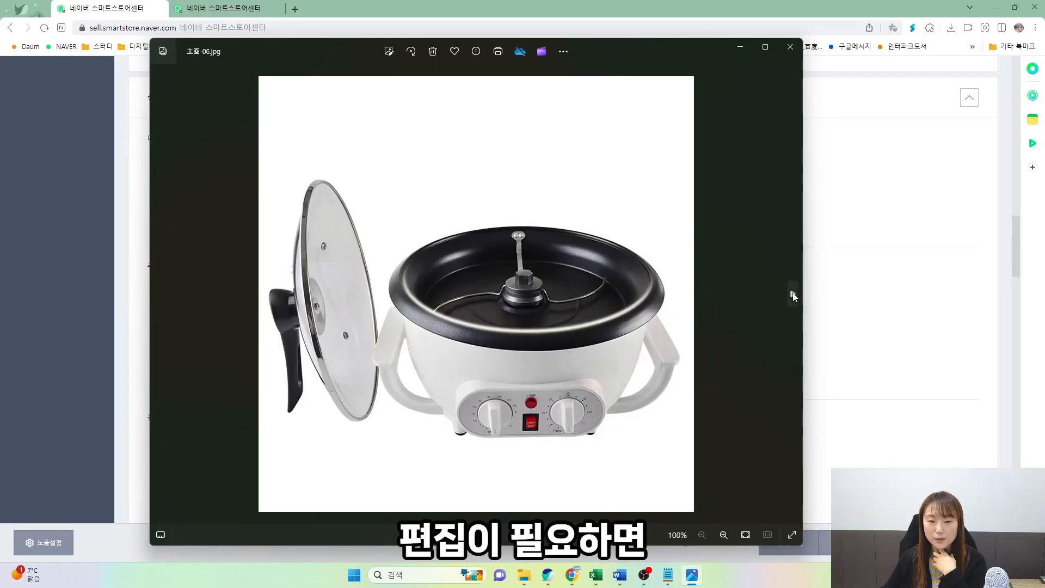
pyautogui.click(793, 294)
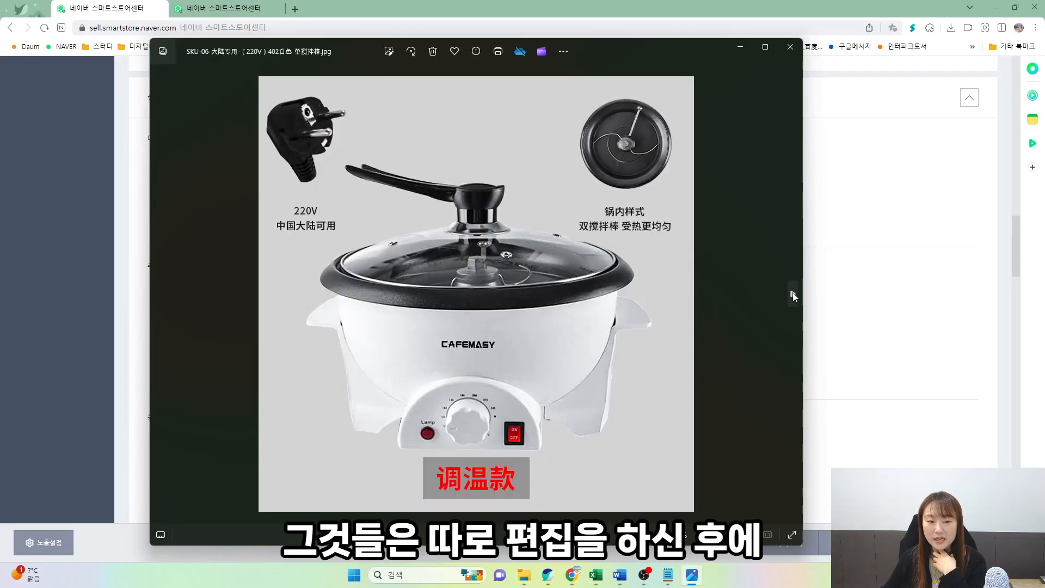
pyautogui.click(793, 295)
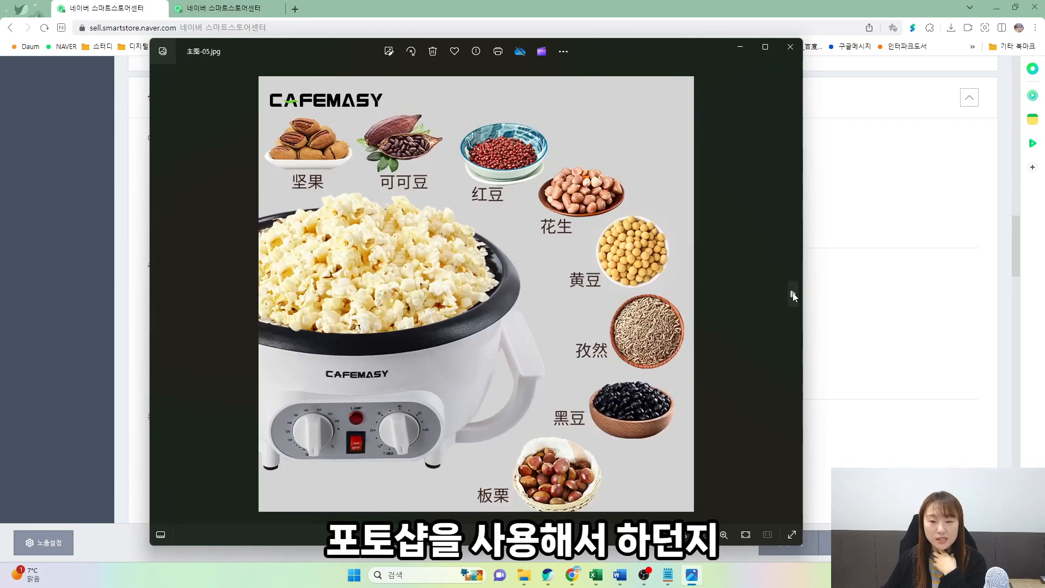
pyautogui.click(793, 294)
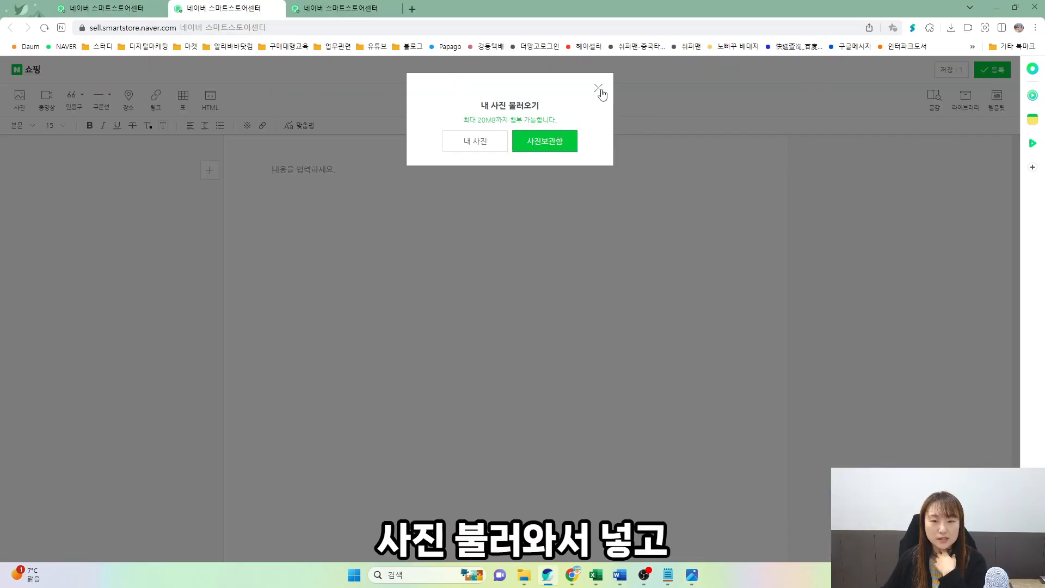
# - Close the 내 사진 불러오기 popup, review the registration form, and return to the Excel pricing sheet
pyautogui.click(600, 91)
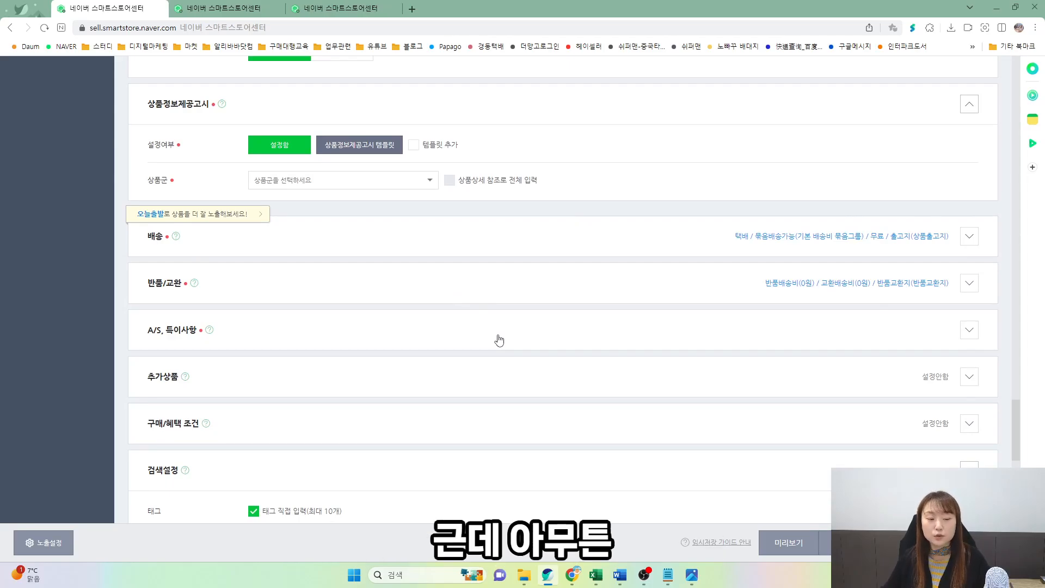
pyautogui.scroll(1, 602, 182)
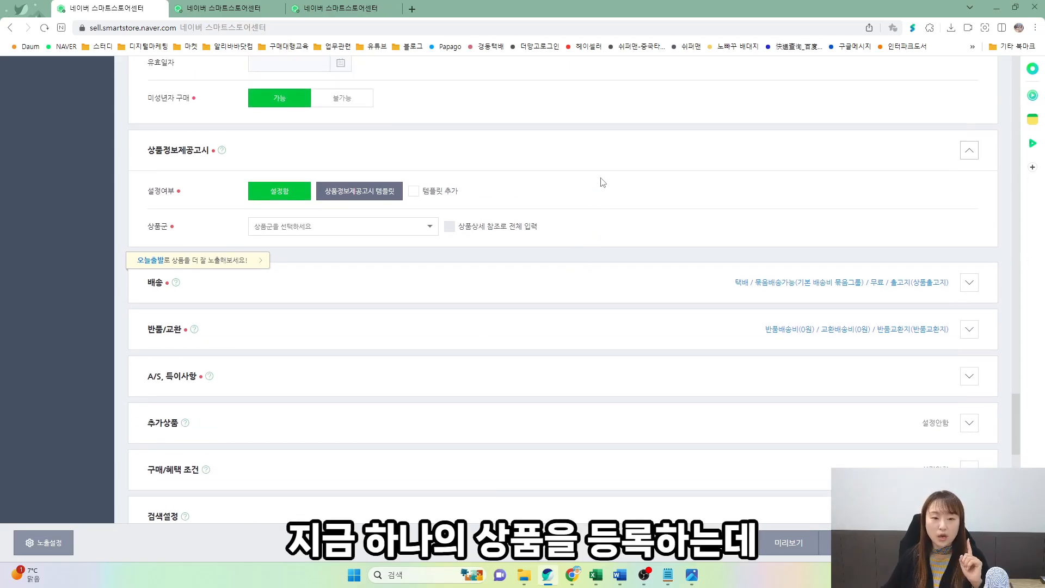
pyautogui.scroll(20, 603, 182)
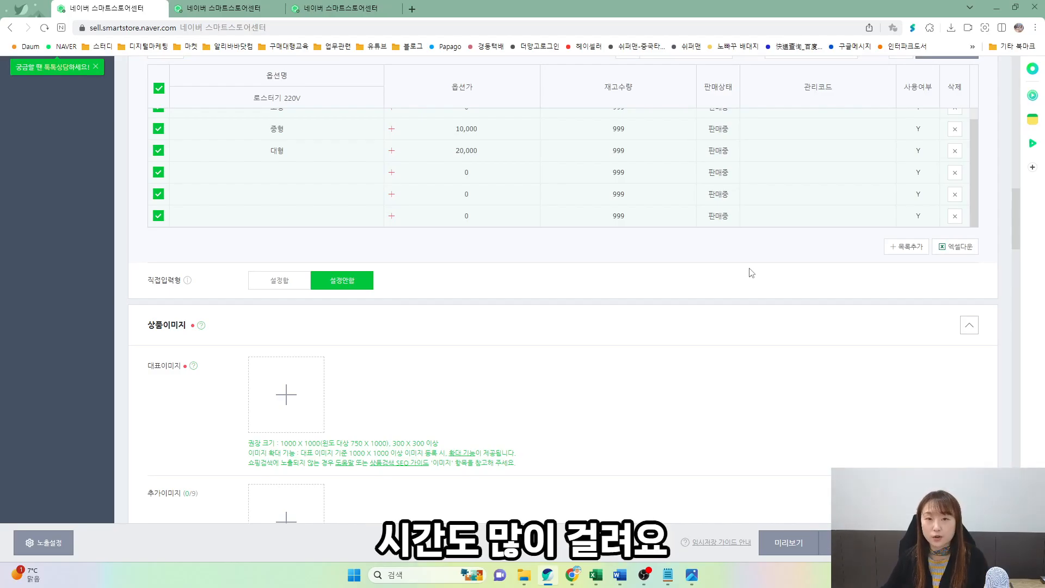
pyautogui.scroll(4, 750, 271)
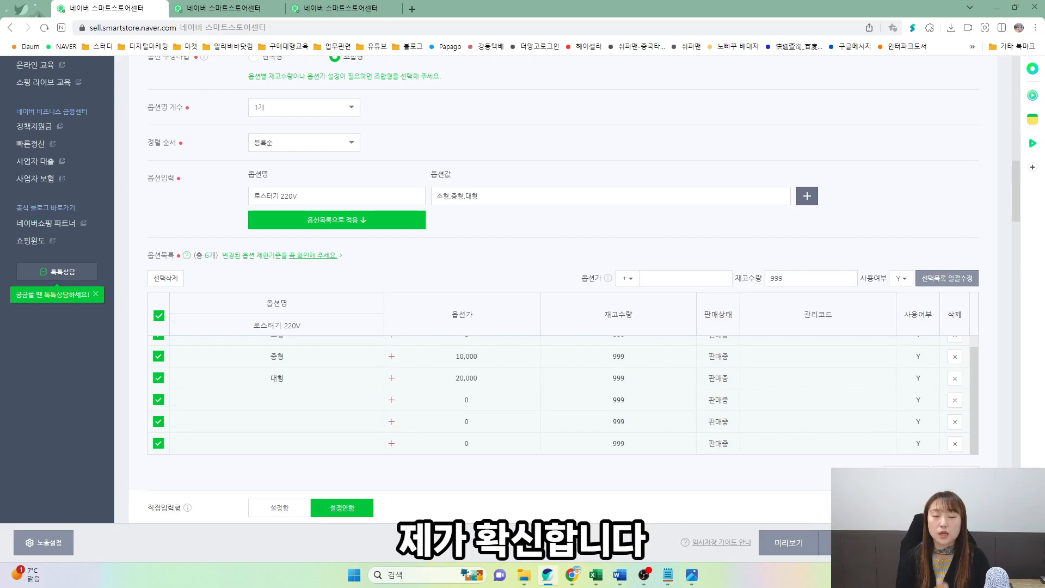
pyautogui.click(596, 575)
pyautogui.click(462, 289)
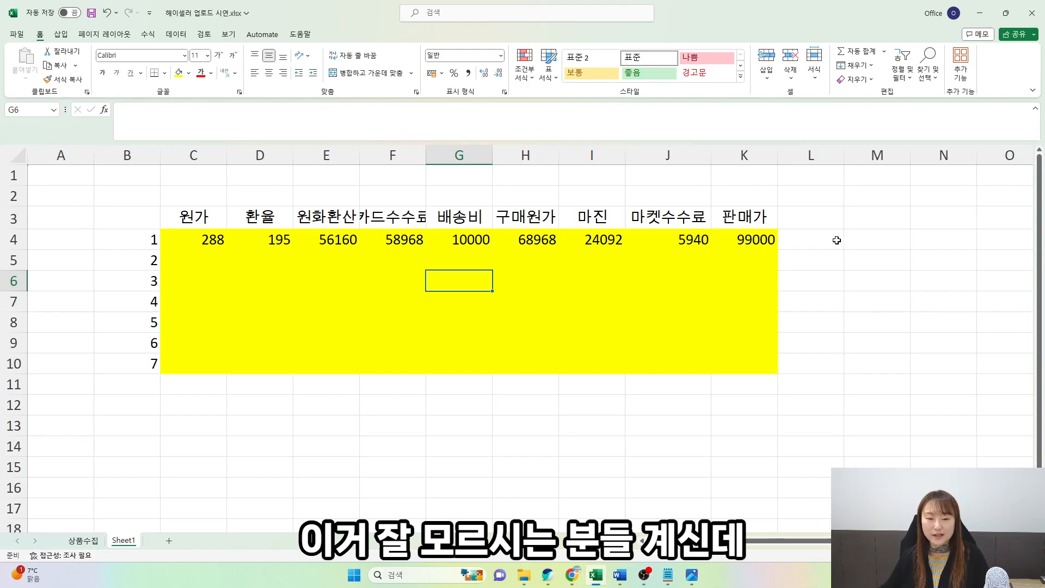
# - Check a selling-price cell in the Excel sheet, then go back to the Hey Seller login page
pyautogui.click(744, 301)
pyautogui.click(548, 575)
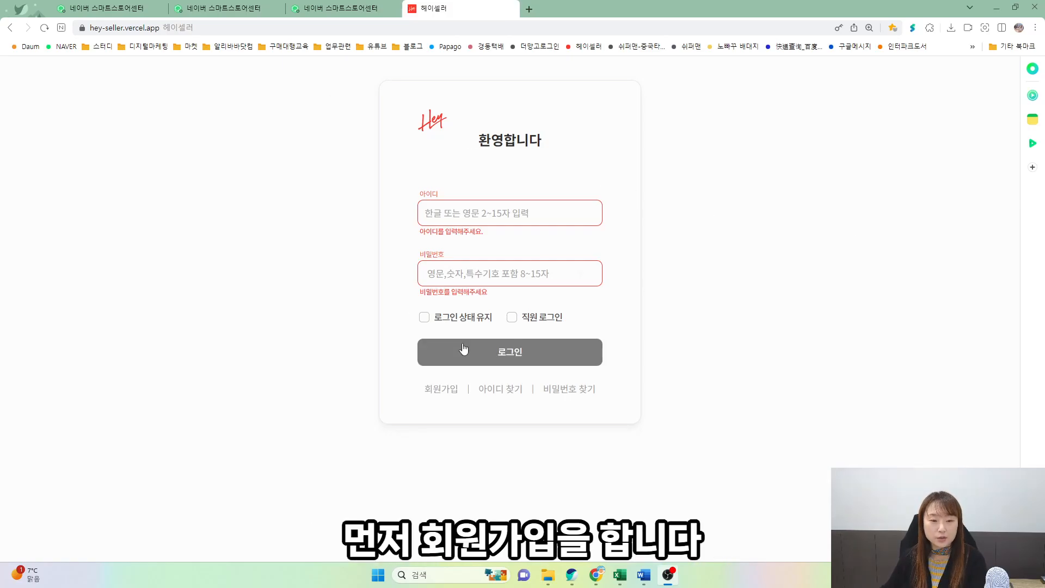
# - Open the Hey Seller sign-up form and enter the referrer's name in the 가입 경로 field
pyautogui.click(442, 390)
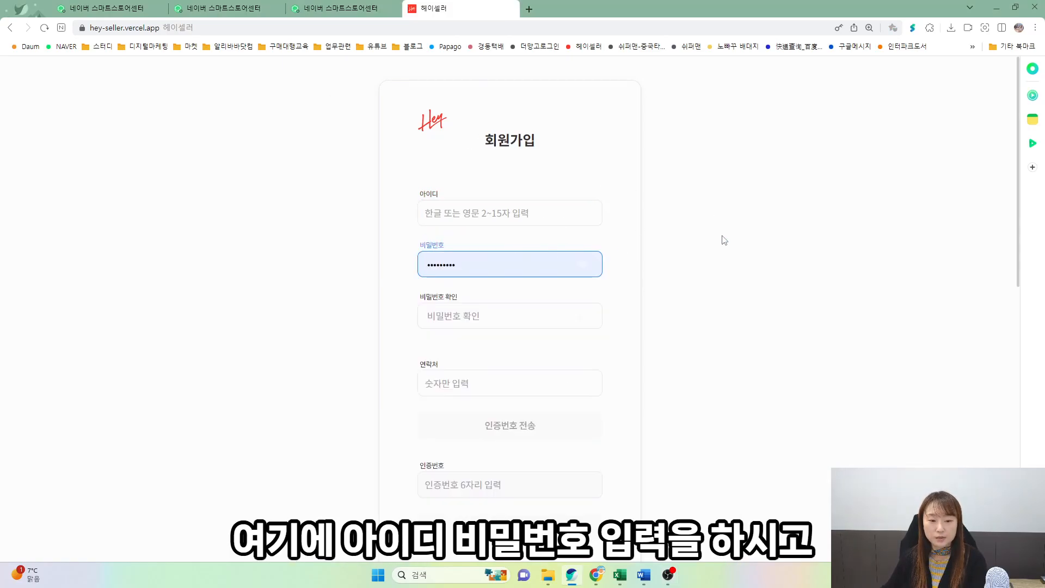
pyautogui.scroll(-4, 724, 240)
pyautogui.scroll(-7, 602, 345)
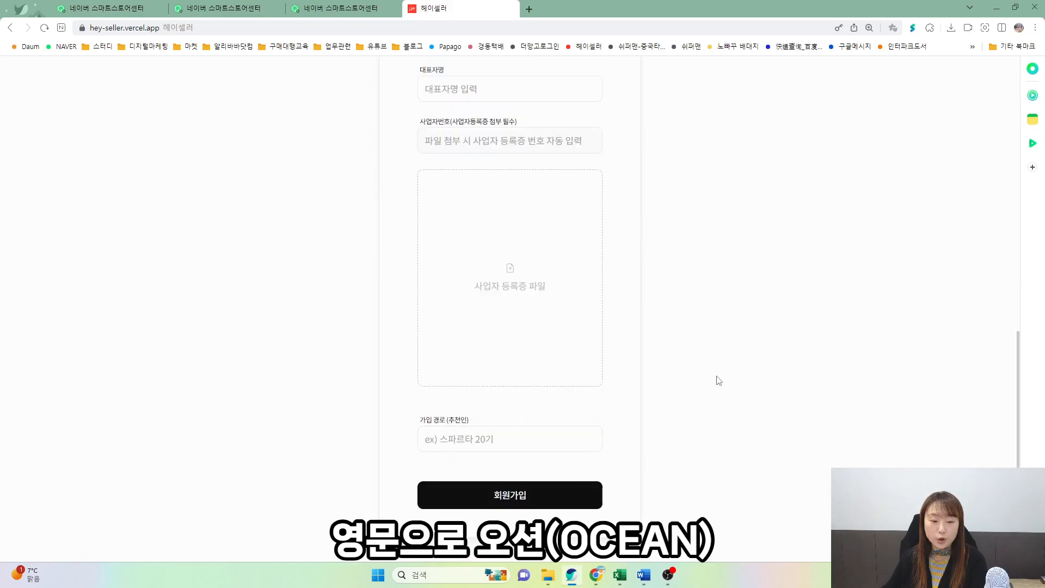
pyautogui.click(519, 433)
pyautogui.press('capslock')
pyautogui.write('ocean')
pyautogui.click(683, 411)
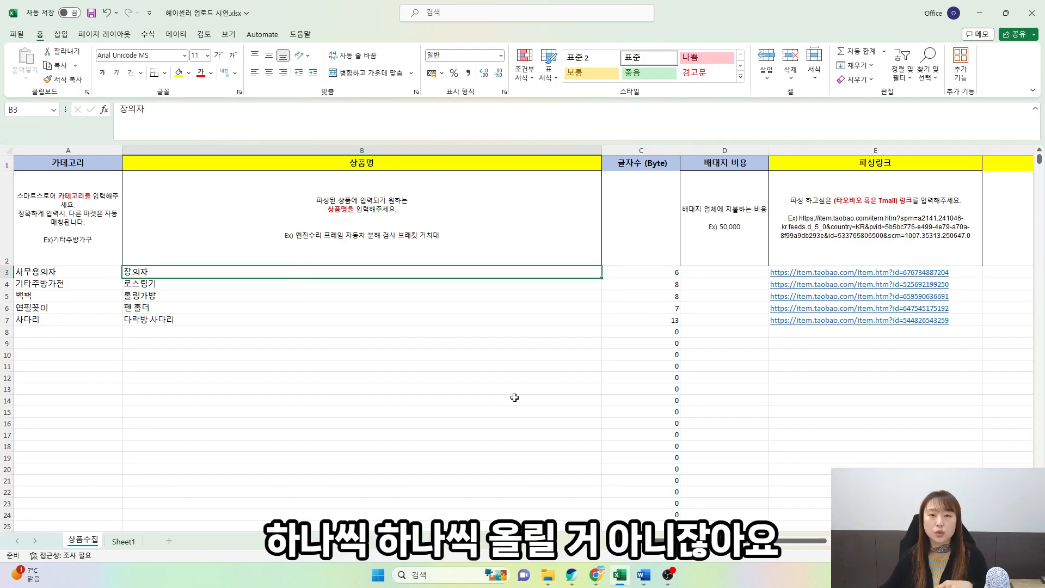
# - Select category column A in the 상품수집 sheet, then bring up Naver Shopping's 로스터기 results
pyautogui.click(343, 378)
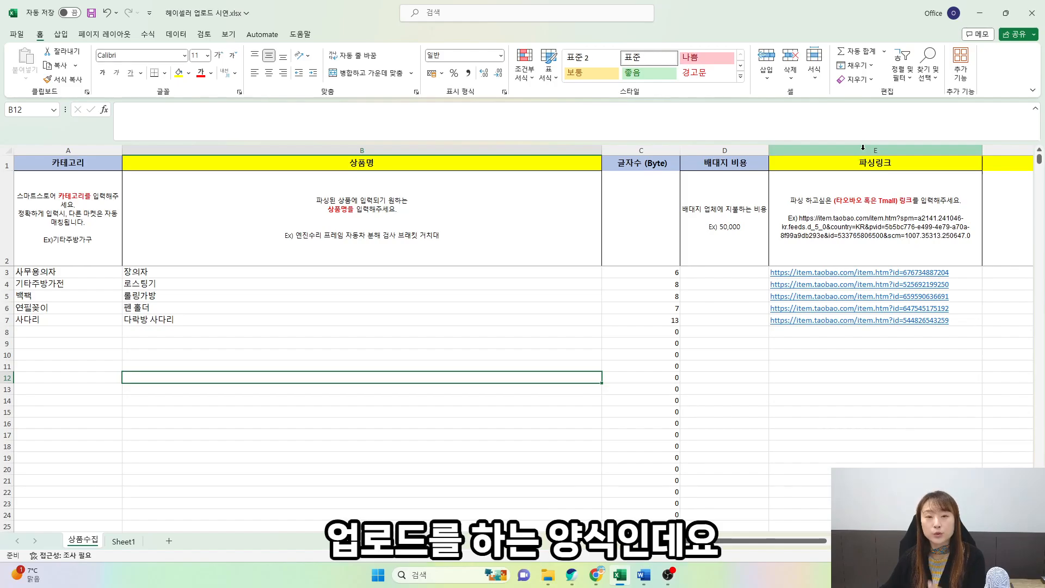
pyautogui.click(68, 150)
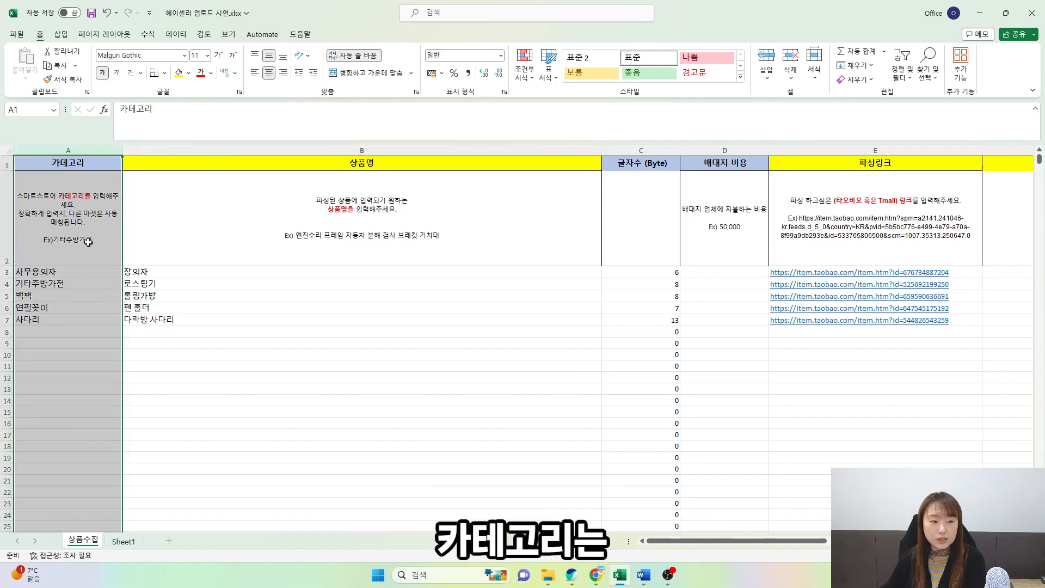
pyautogui.click(572, 575)
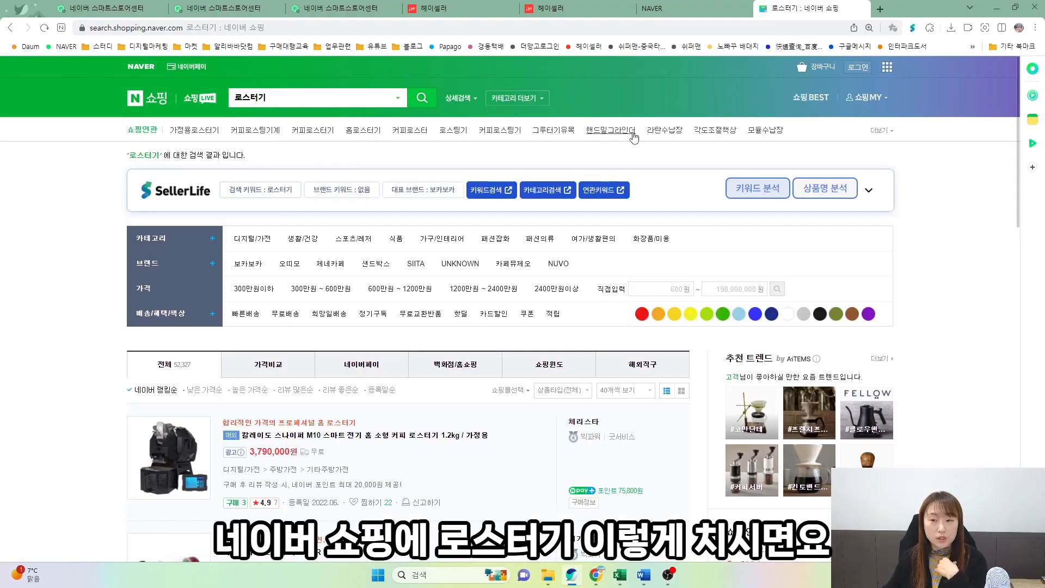
# - Highlight the 기타주방가전 category shown for the first roaster listing
pyautogui.scroll(-4, 295, 240)
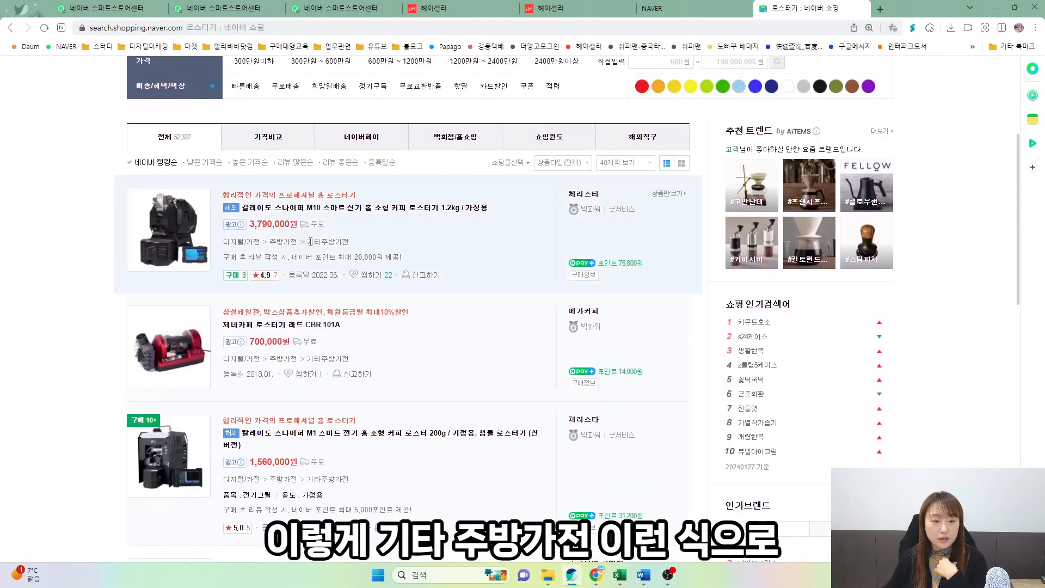
pyautogui.moveTo(308, 241); pyautogui.dragTo(349, 242)
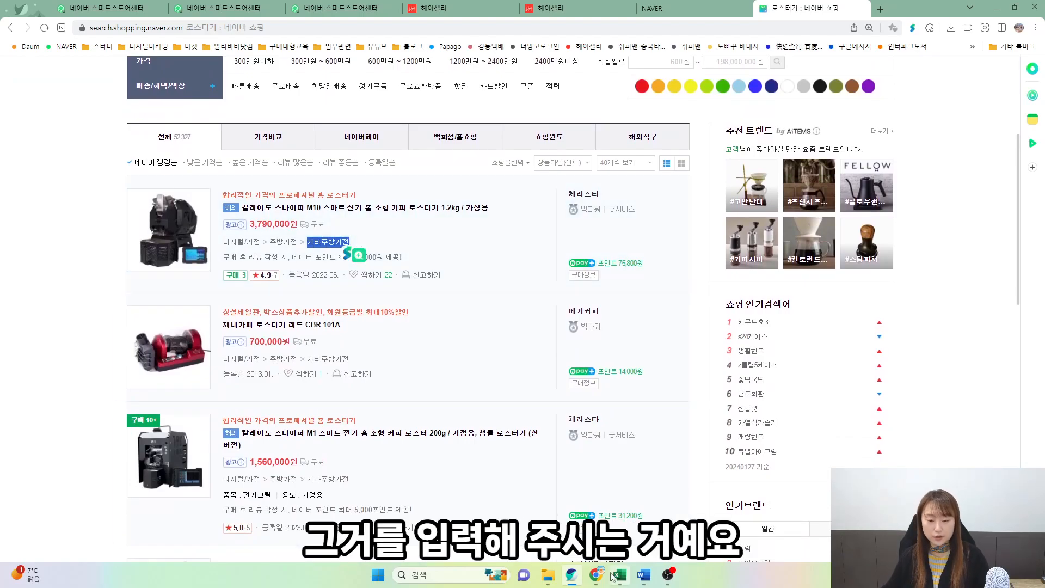
# - Select the five category cells and the first product name 장의자 in the upload sheet
pyautogui.moveTo(619, 579)
pyautogui.click(82, 284)
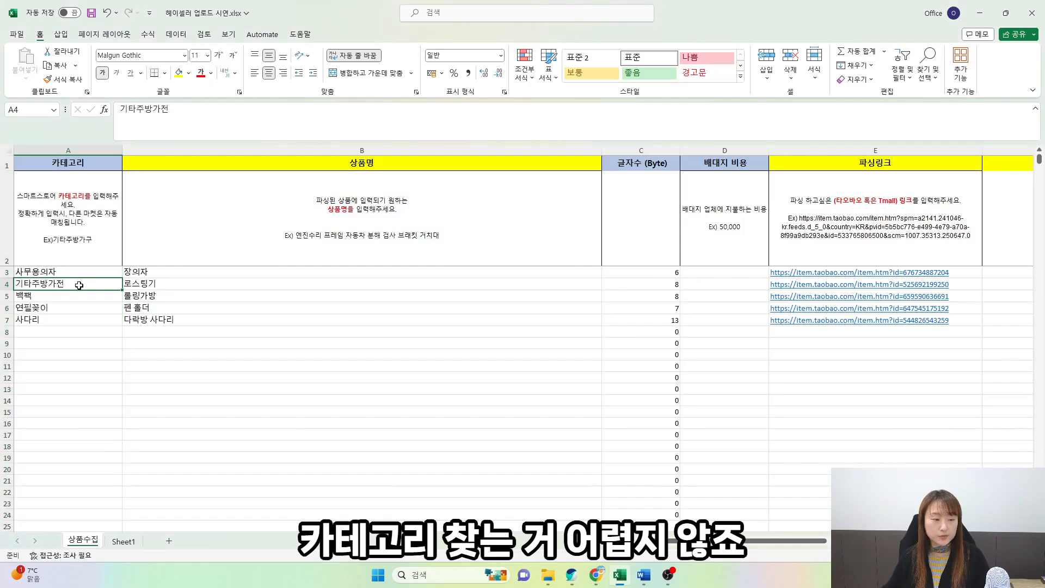
pyautogui.click(87, 271)
pyautogui.moveTo(87, 270); pyautogui.dragTo(86, 319)
pyautogui.click(283, 359)
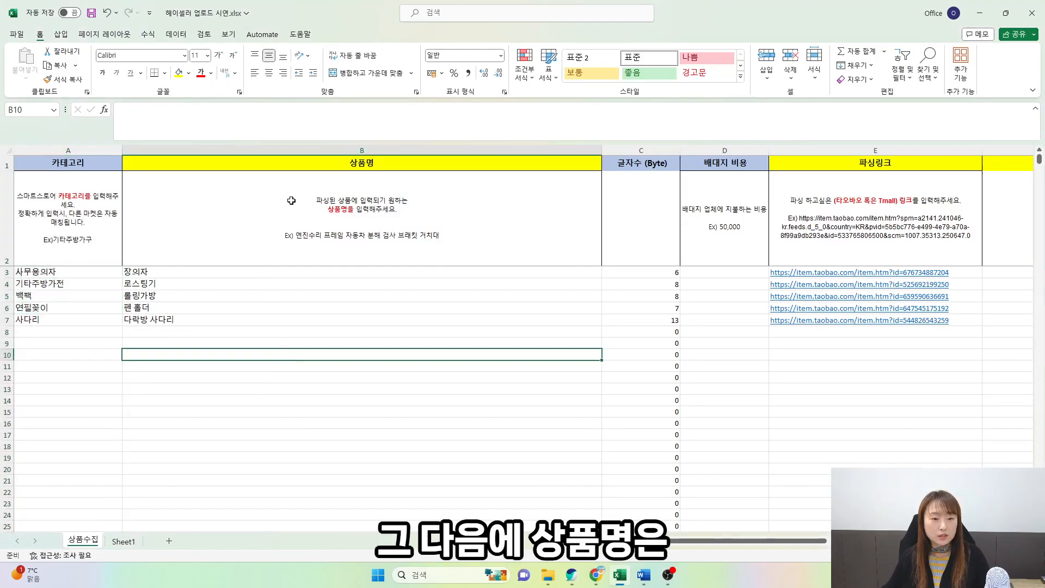
pyautogui.click(282, 272)
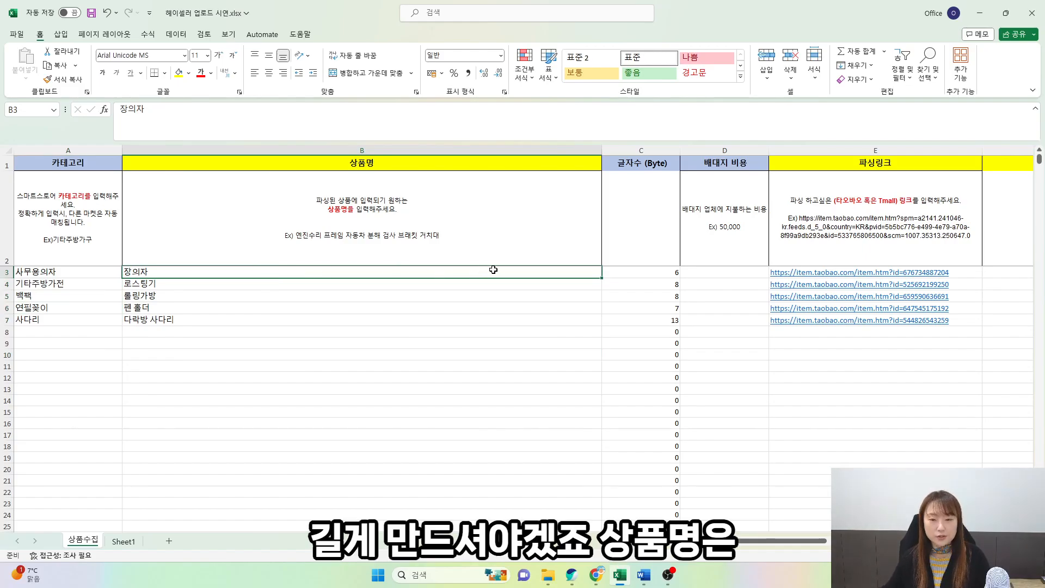
# - Enter a 10,000 shipping-agent cost in D3 and copy it into D4:D7
pyautogui.click(718, 270)
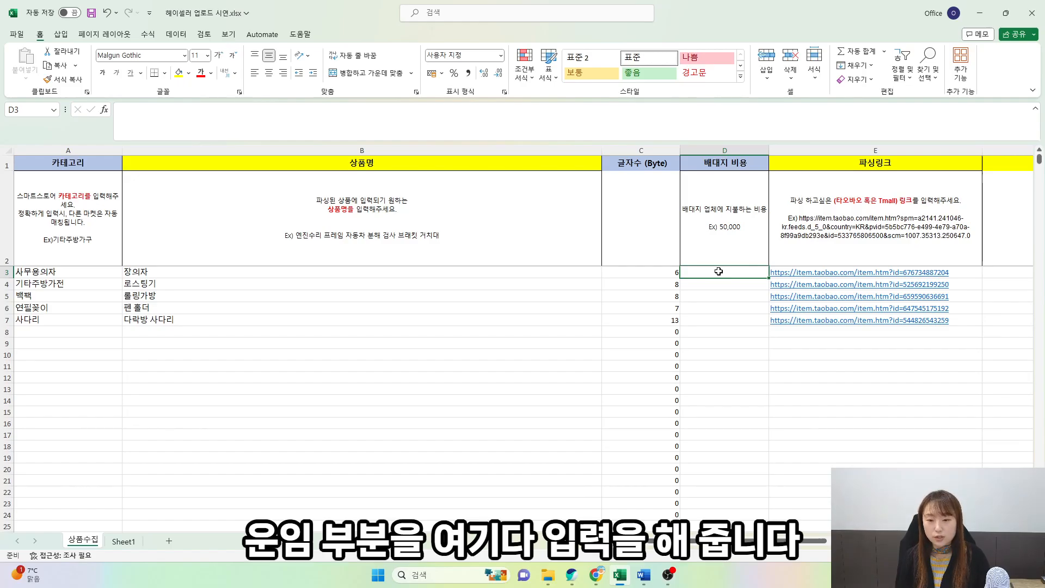
pyautogui.write('50000')
pyautogui.press('Return')
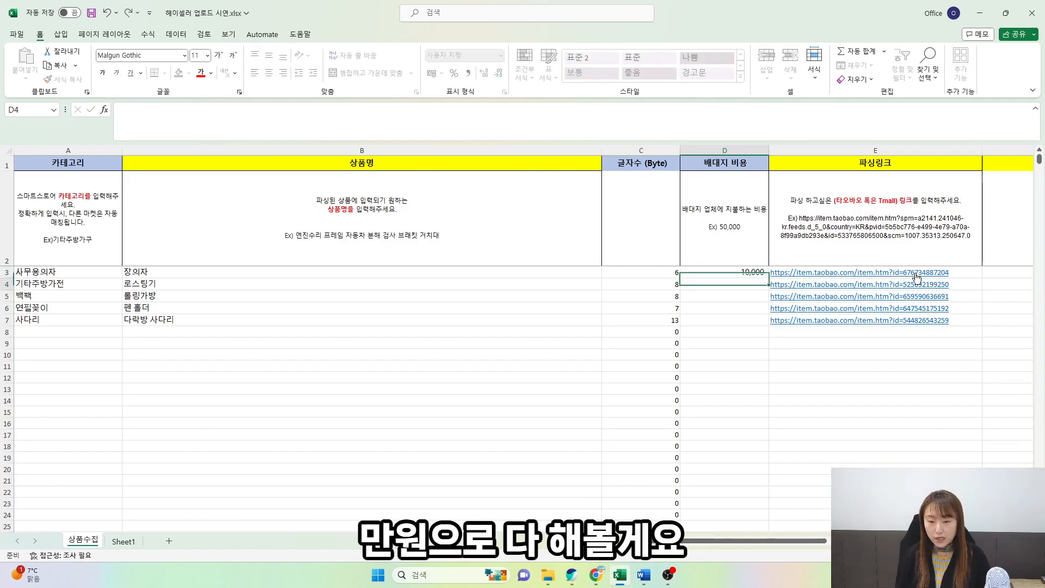
pyautogui.click(739, 271)
pyautogui.hotkey('ctrl', 'c')
pyautogui.moveTo(741, 284); pyautogui.dragTo(741, 318)
pyautogui.hotkey('ctrl', 'v')
pyautogui.press('Escape')
pyautogui.click(743, 342)
pyautogui.moveTo(740, 275); pyautogui.dragTo(739, 318)
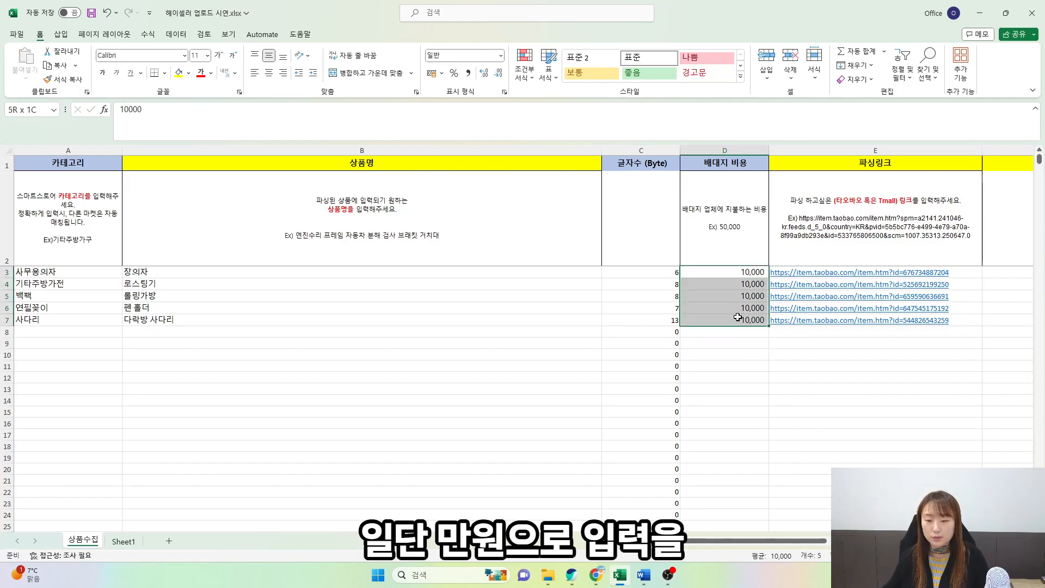
pyautogui.click(740, 340)
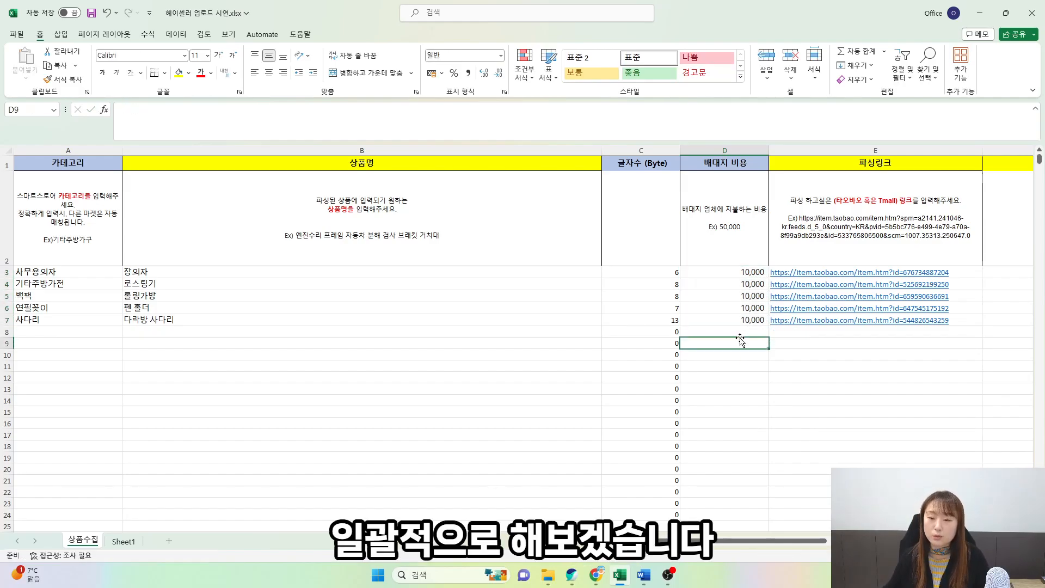
pyautogui.click(971, 272)
# - Copy the Taobao product page URL and check the five Taobao links in E3:E7
pyautogui.click(596, 574)
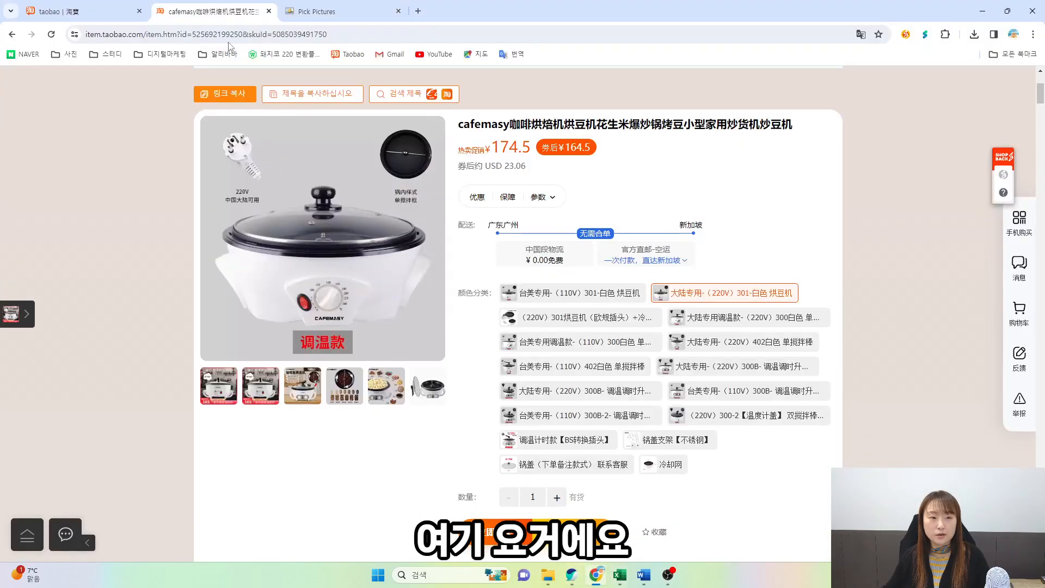
pyautogui.click(232, 37)
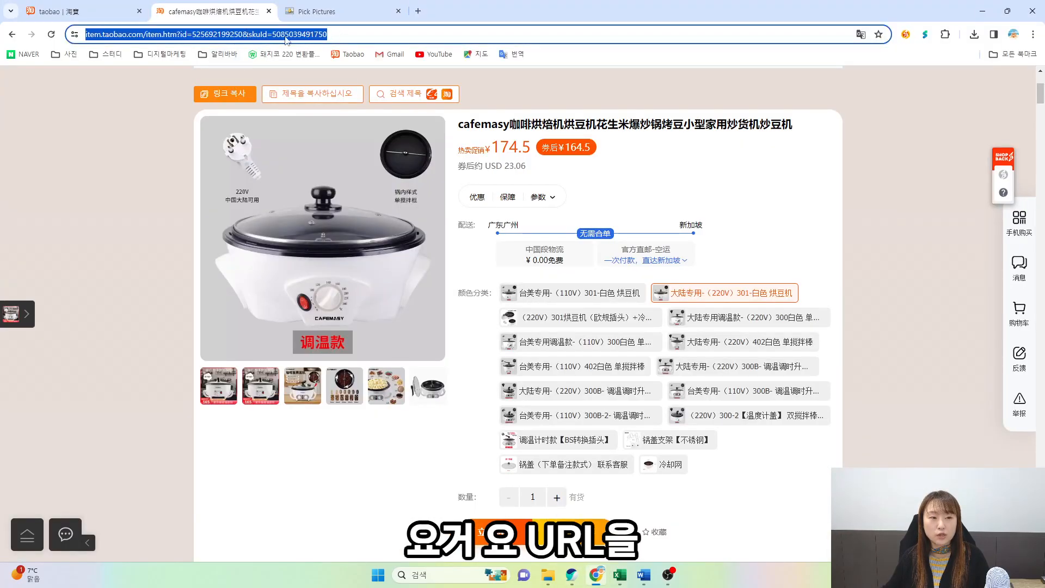
pyautogui.hotkey('alt', 'Tab')
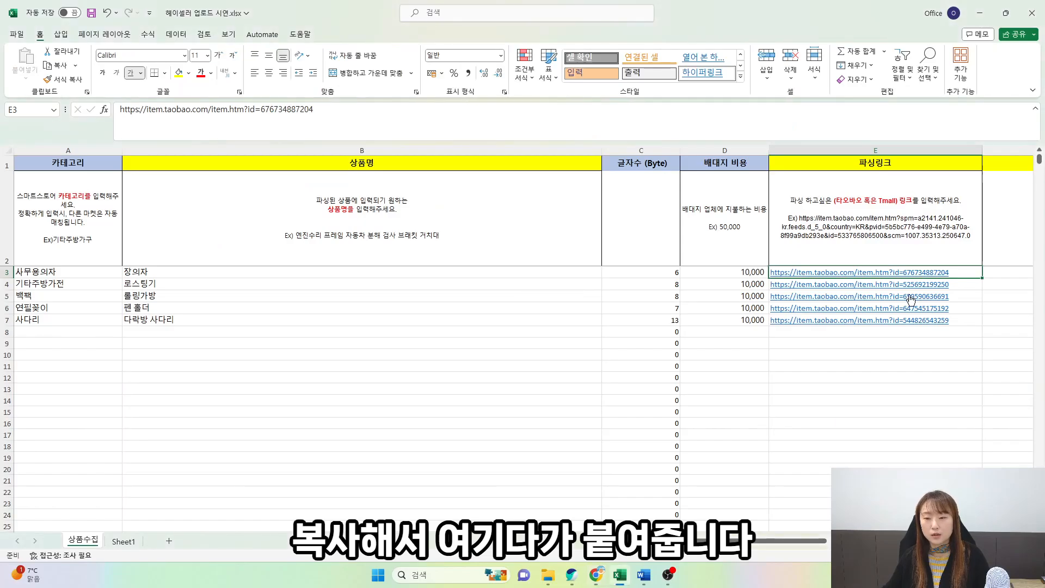
pyautogui.moveTo(965, 271); pyautogui.dragTo(970, 315)
pyautogui.click(952, 357)
# - Go to 상품관리 and open the 썸네일 편집 editor from the 로스팅기 row
pyautogui.click(442, 308)
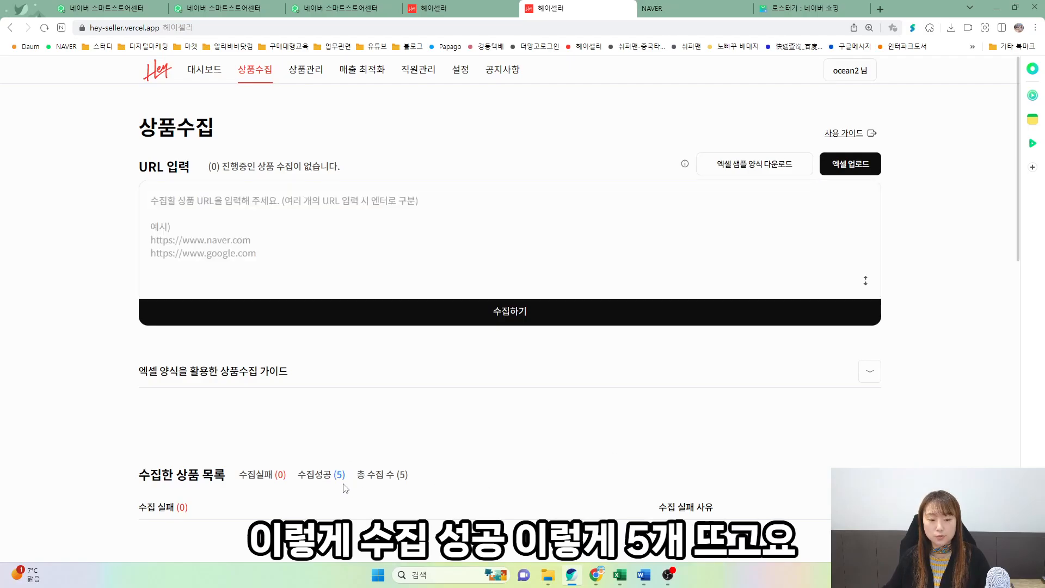
pyautogui.scroll(-8, 546, 420)
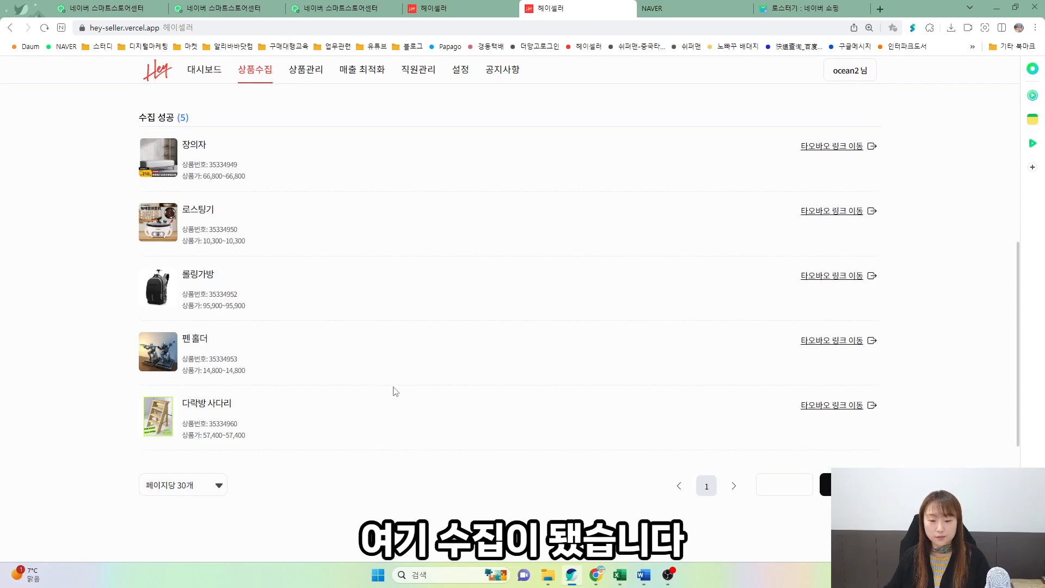
pyautogui.scroll(8, 393, 390)
pyautogui.click(307, 75)
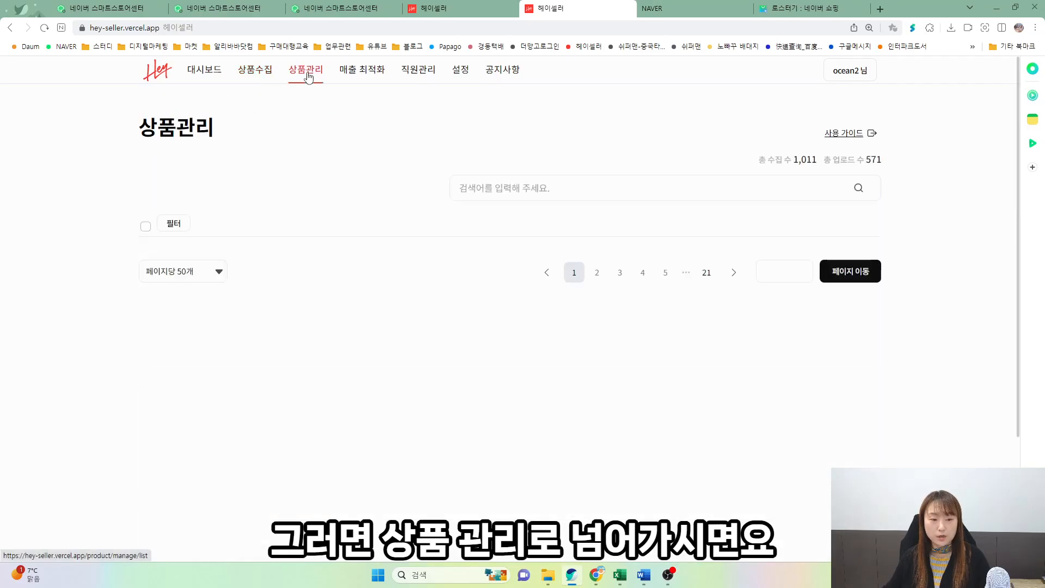
pyautogui.scroll(-1, 410, 227)
pyautogui.scroll(-4, 410, 227)
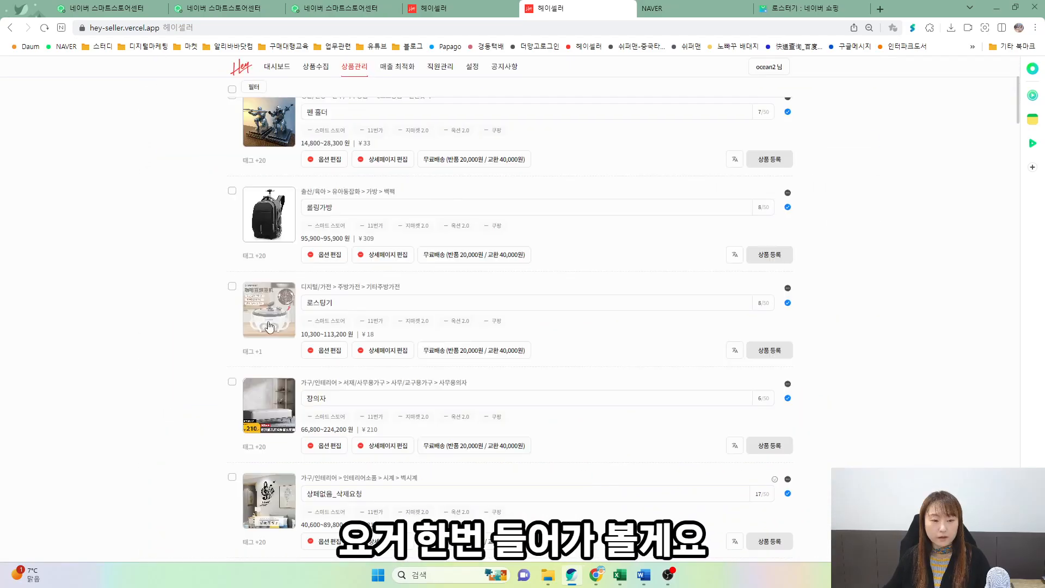
pyautogui.click(282, 321)
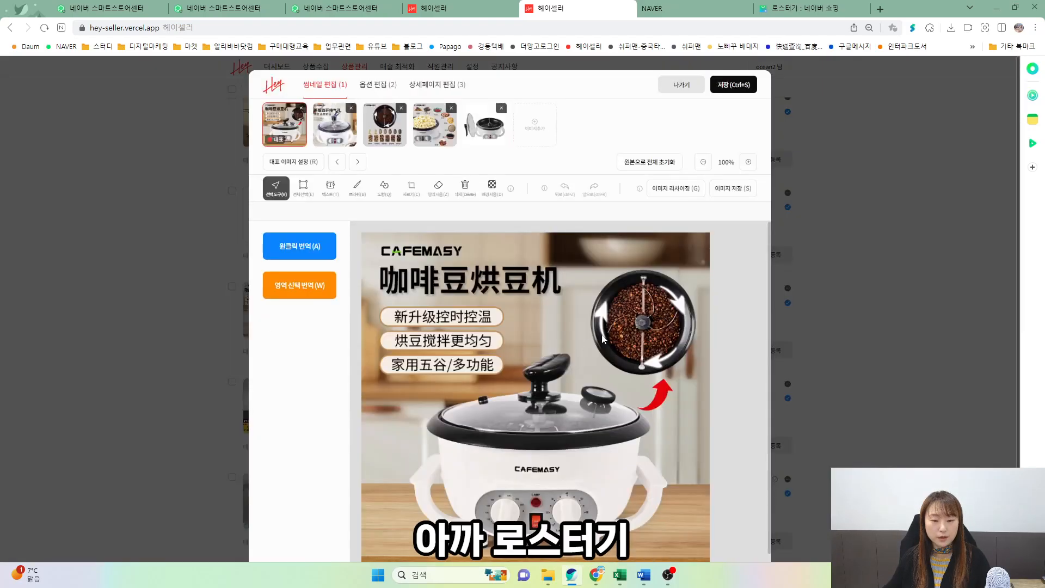
# - Compare the roaster images and drag the fifth, open-lid image into the main thumbnail slot
pyautogui.click(484, 125)
pyautogui.click(385, 125)
pyautogui.click(485, 125)
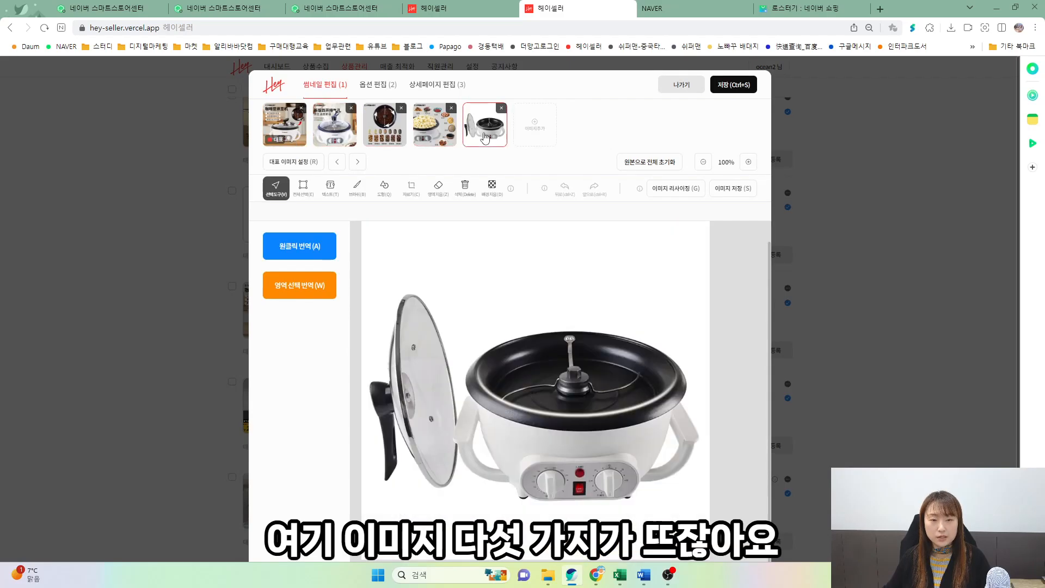
pyautogui.moveTo(481, 141); pyautogui.dragTo(266, 125)
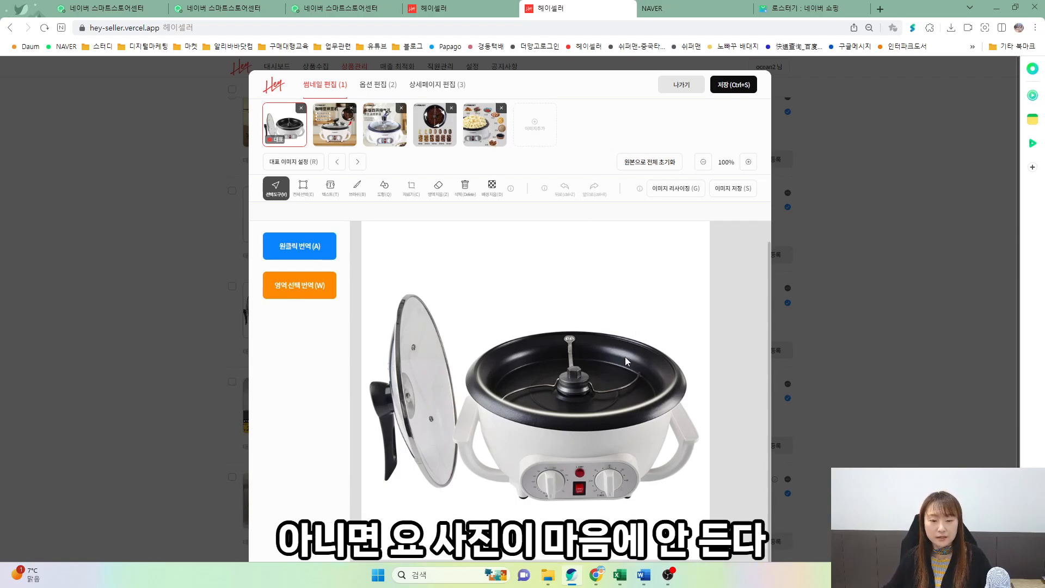
# - Erase the Chinese title from the second image with 영역지움, save it, and make it the main thumbnail
pyautogui.click(345, 139)
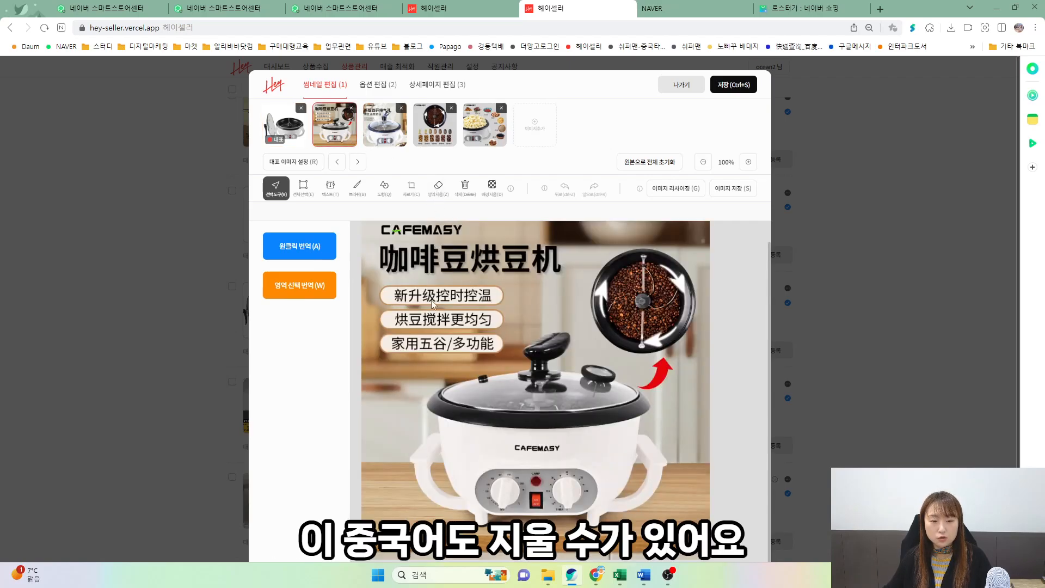
pyautogui.click(438, 188)
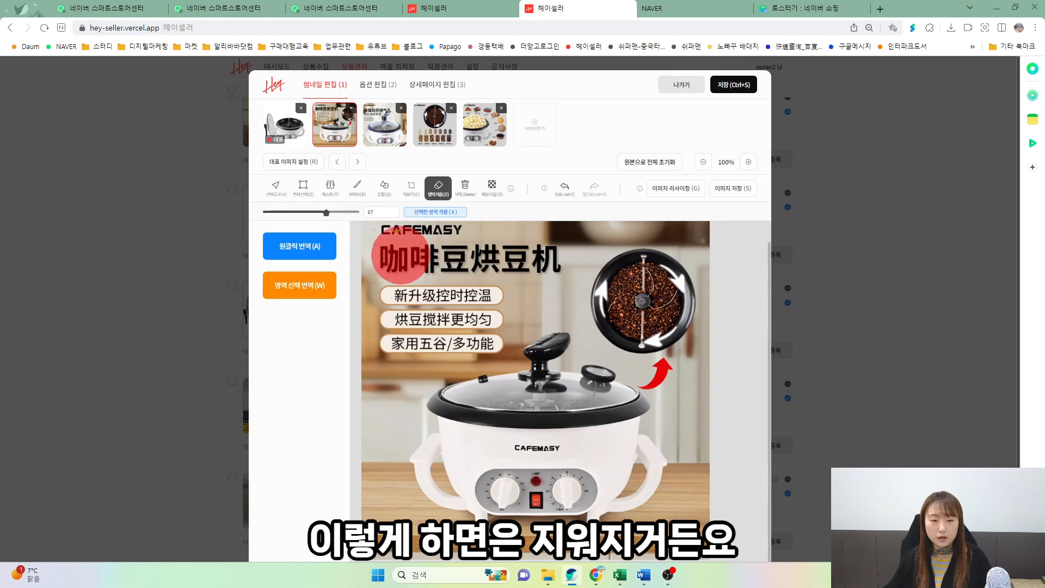
pyautogui.moveTo(397, 253)
pyautogui.mouseDown()
pyautogui.moveTo(572, 240)
pyautogui.moveTo(430, 345)
pyautogui.mouseUp()
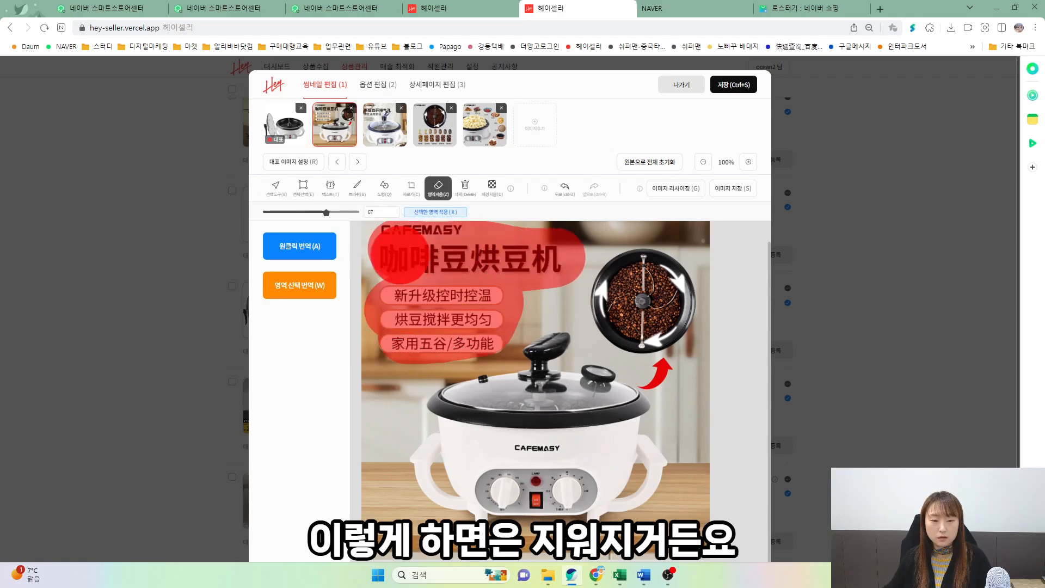
pyautogui.click(435, 212)
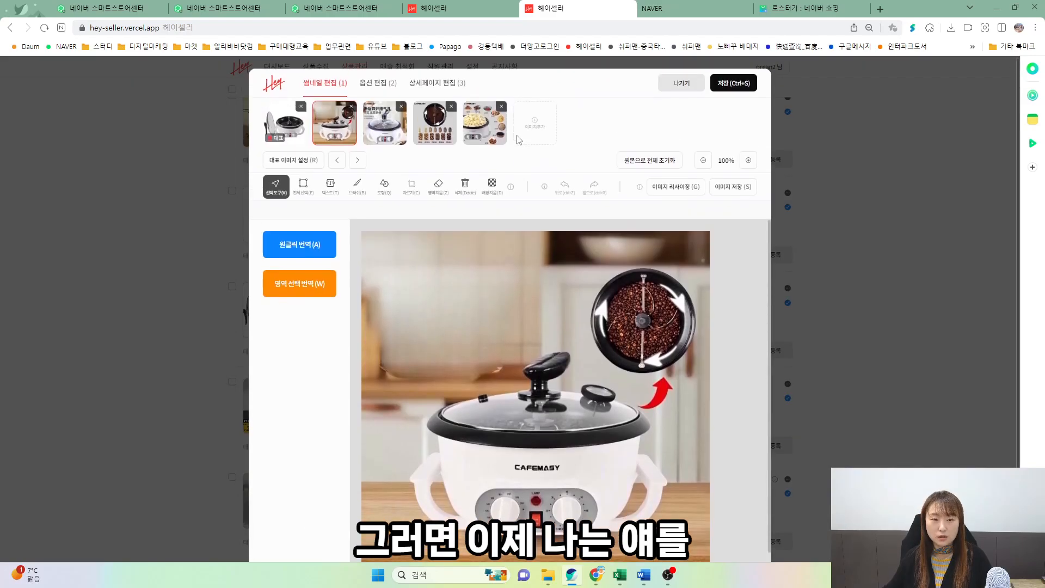
pyautogui.click(732, 190)
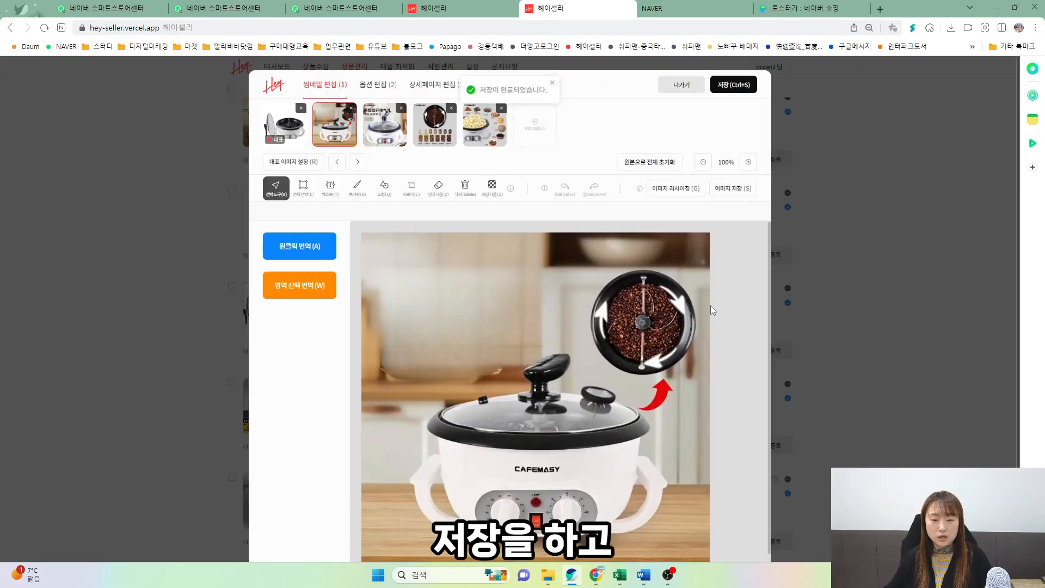
pyautogui.moveTo(334, 124); pyautogui.dragTo(285, 128)
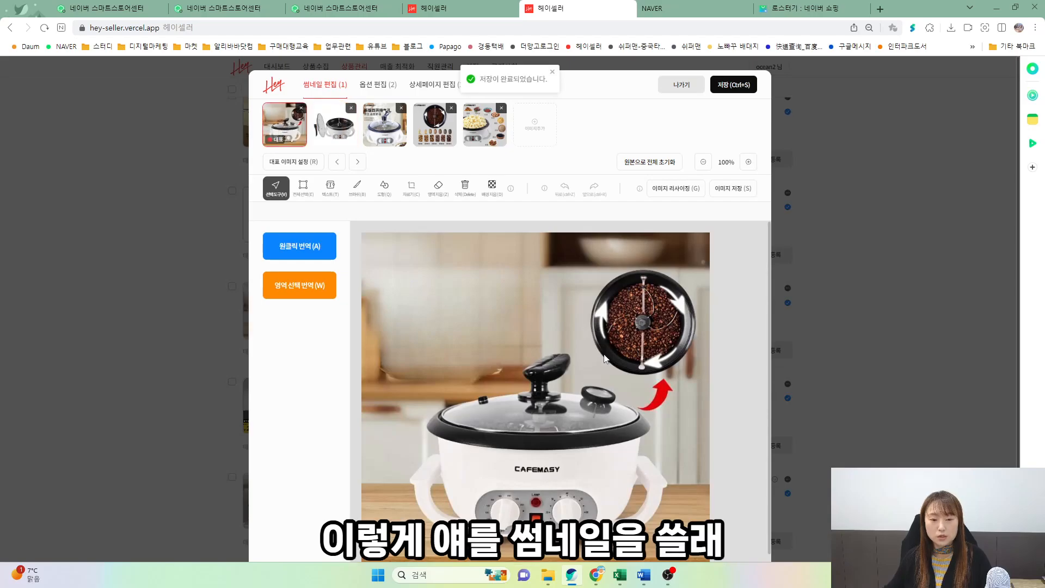
# - Uncheck the 110V options (rows 01, 07, 10, 11) and the lid bracket and pot lid accessories
pyautogui.press('2')
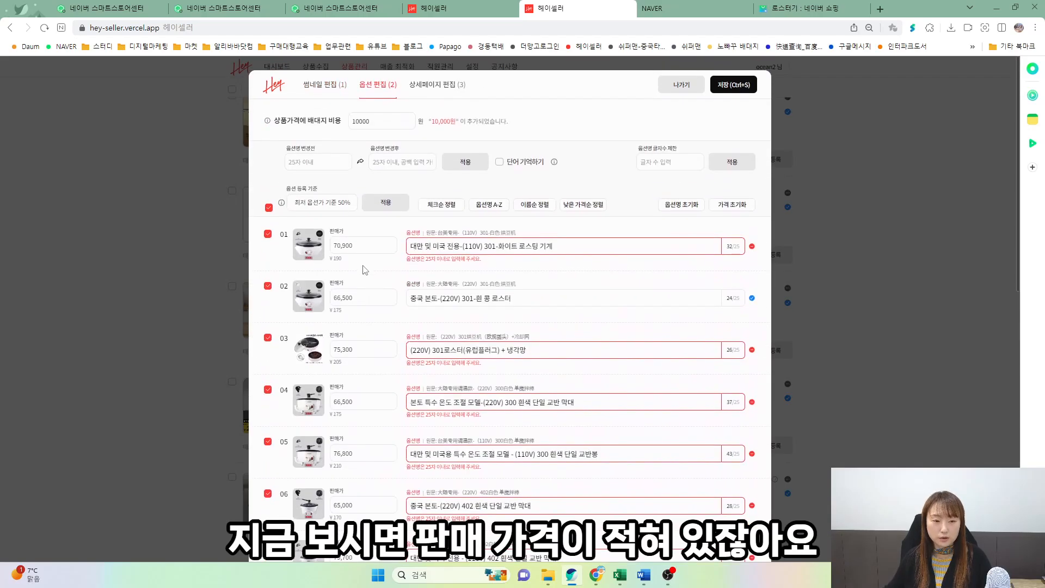
pyautogui.hotkey('ctrl', '+')
pyautogui.hotkey('ctrl', '+')
pyautogui.hotkey('ctrl', '+')
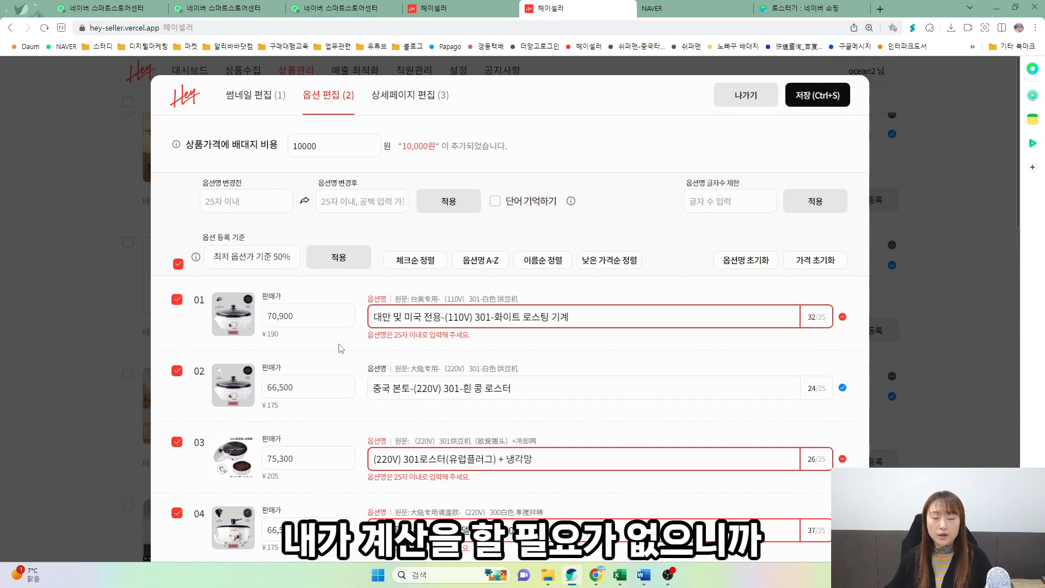
pyautogui.click(178, 303)
pyautogui.scroll(-3, 329, 323)
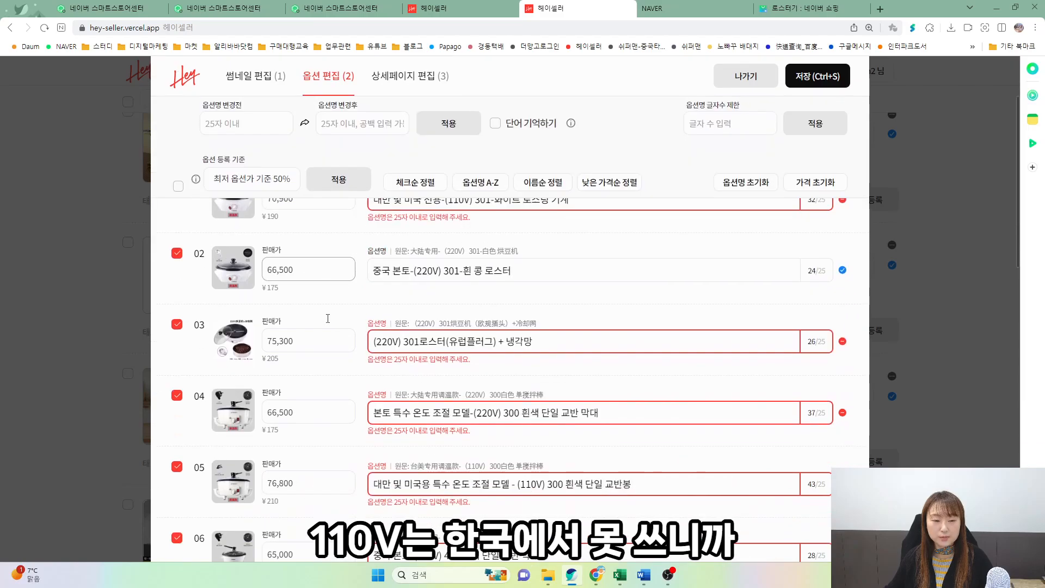
pyautogui.scroll(-3, 330, 323)
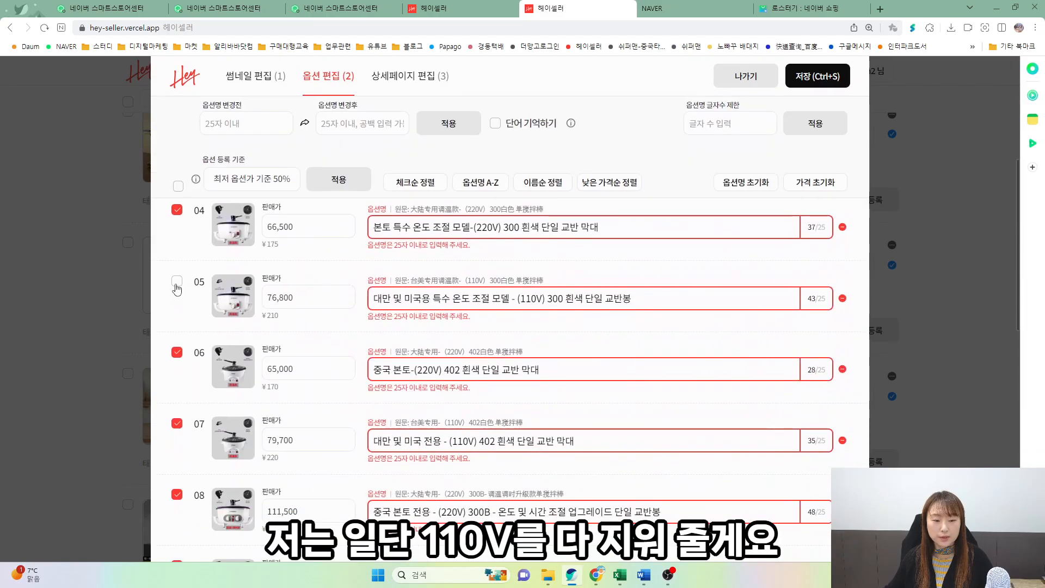
pyautogui.scroll(-3, 177, 288)
pyautogui.click(177, 271)
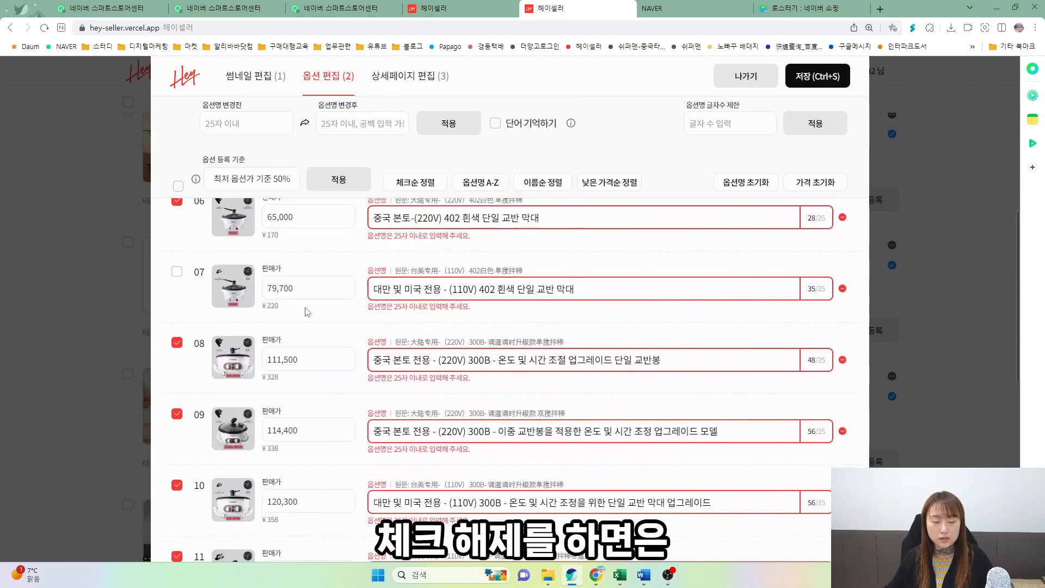
pyautogui.scroll(-3, 307, 311)
pyautogui.click(177, 333)
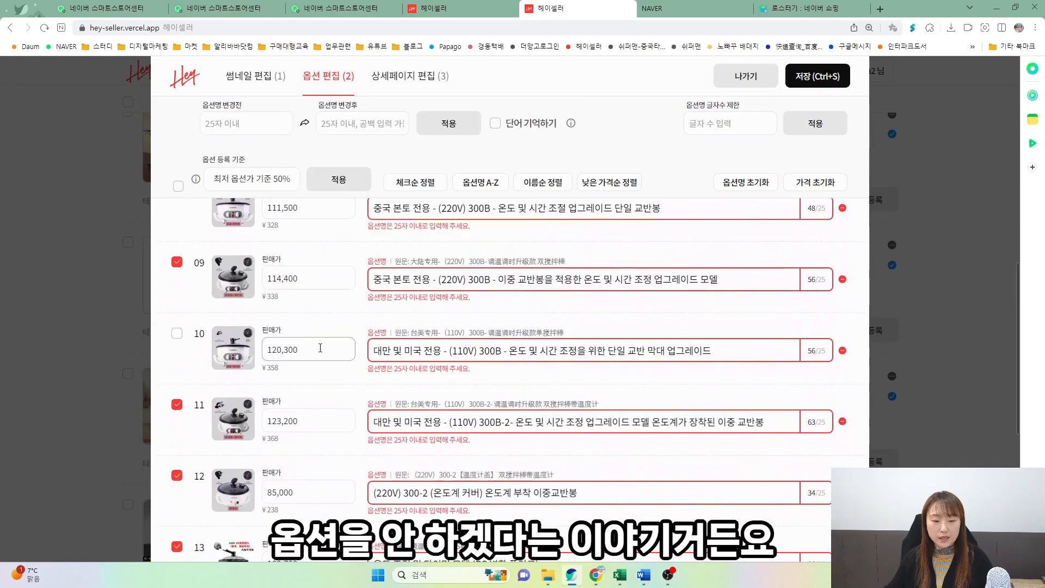
pyautogui.scroll(-3, 320, 348)
pyautogui.click(177, 253)
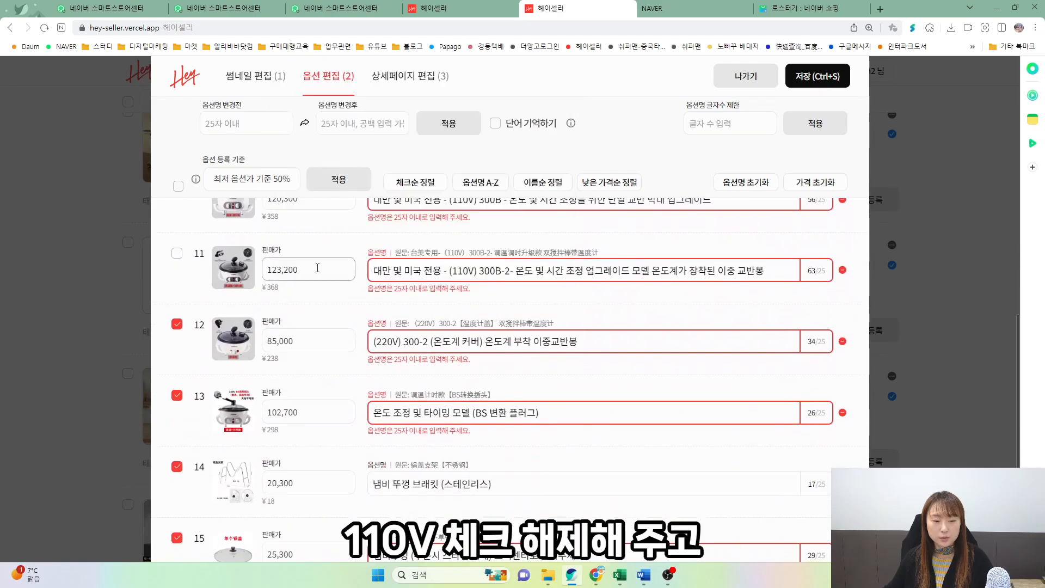
pyautogui.scroll(-3, 320, 268)
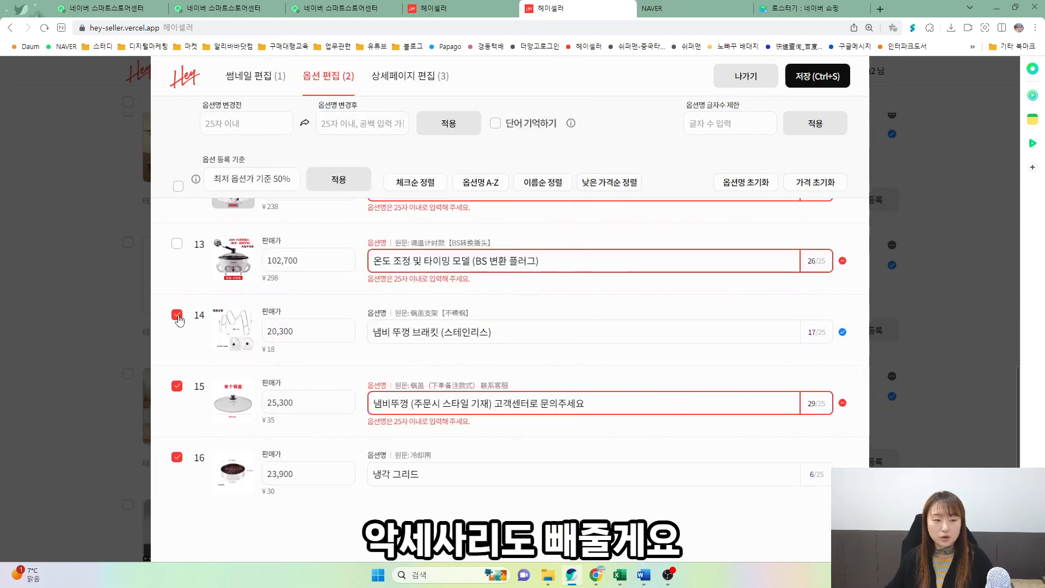
pyautogui.click(177, 316)
pyautogui.click(177, 386)
pyautogui.scroll(8, 346, 367)
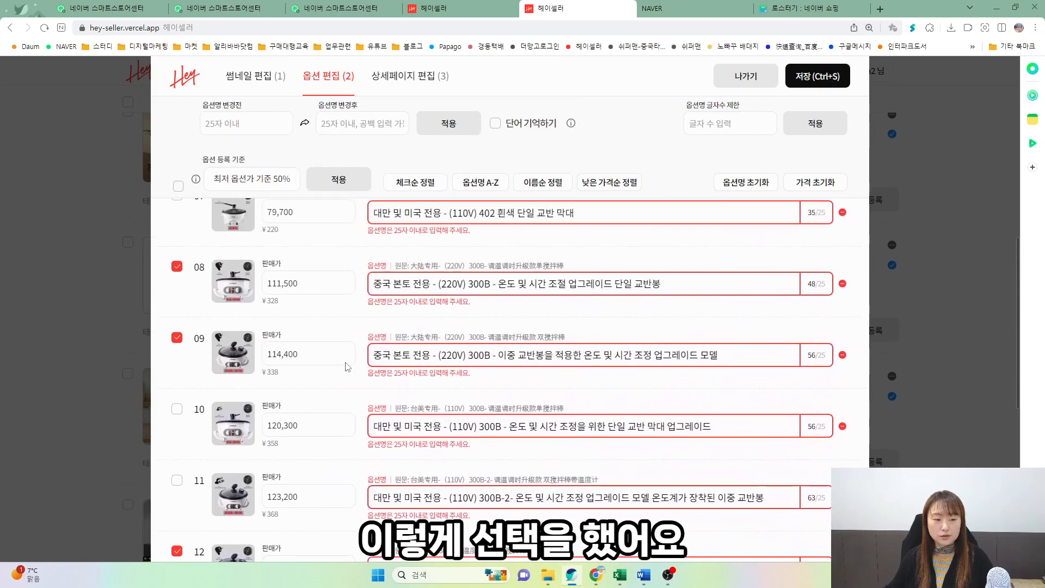
pyautogui.scroll(10, 346, 366)
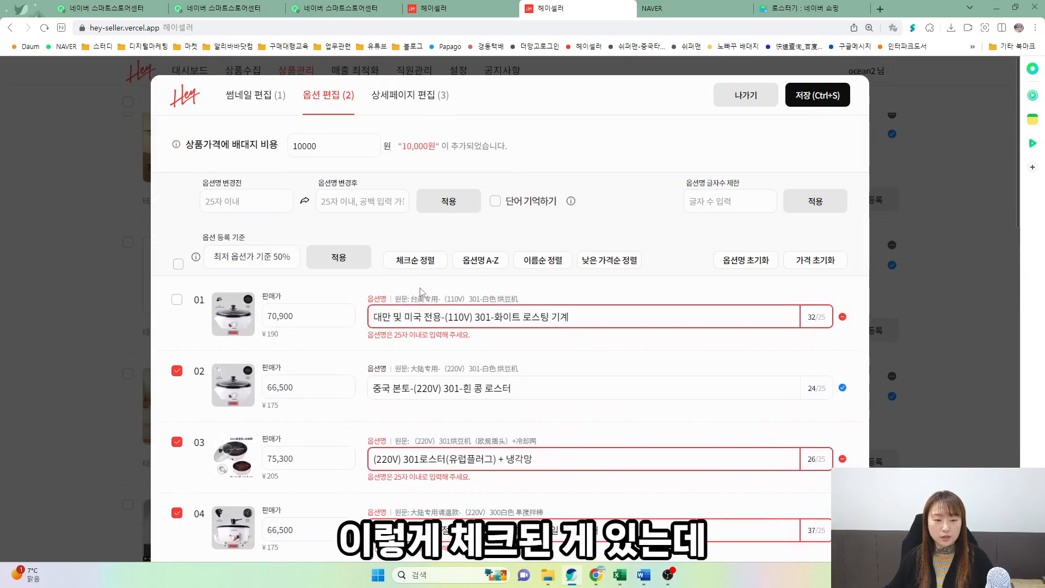
# - Keep only options 05 and 06 checked, unchecking 02 and 03, and sort them to the top
pyautogui.click(415, 260)
pyautogui.scroll(-2, 381, 305)
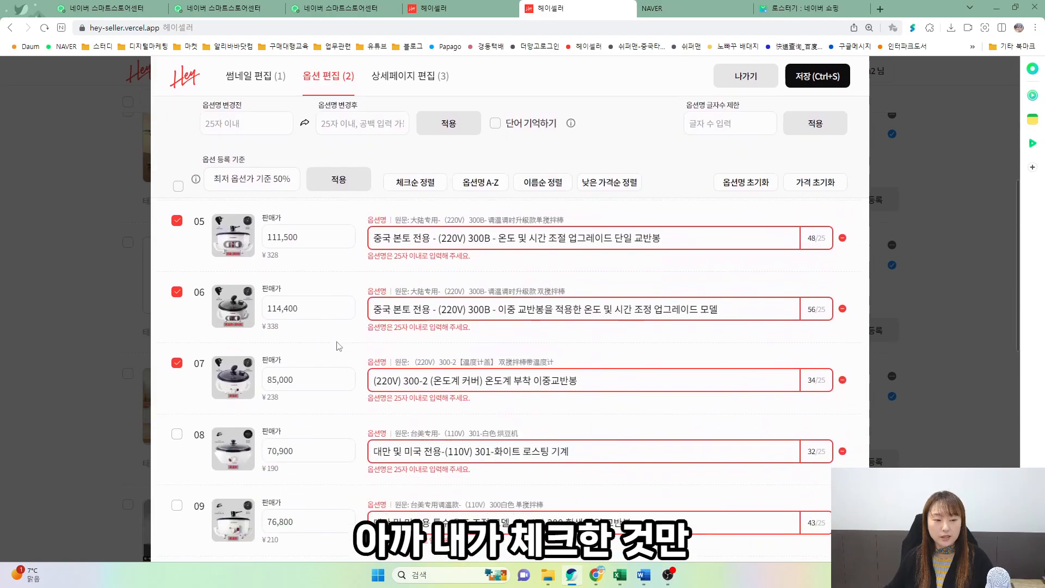
pyautogui.scroll(4, 338, 346)
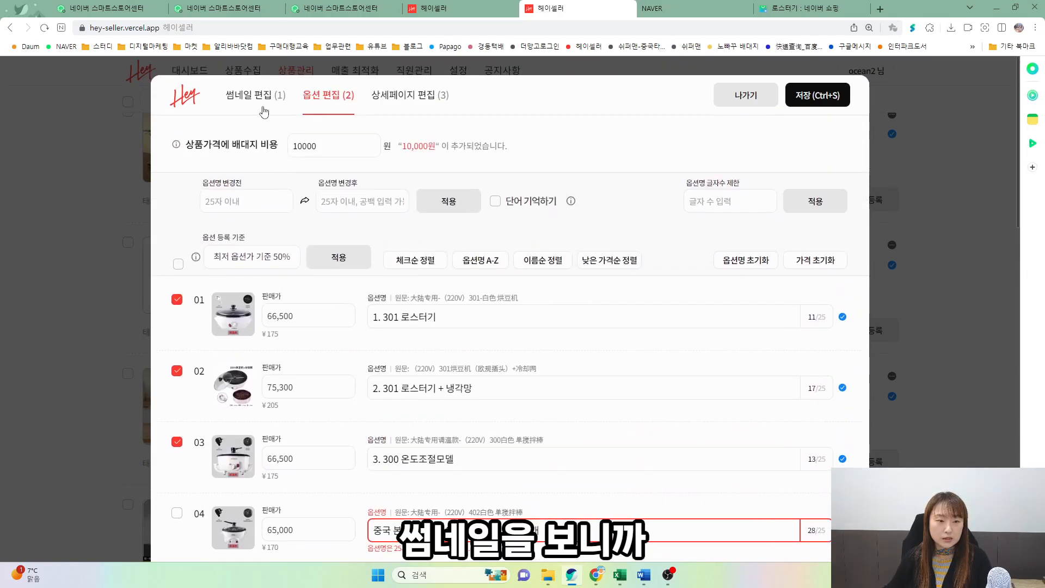
pyautogui.click(260, 97)
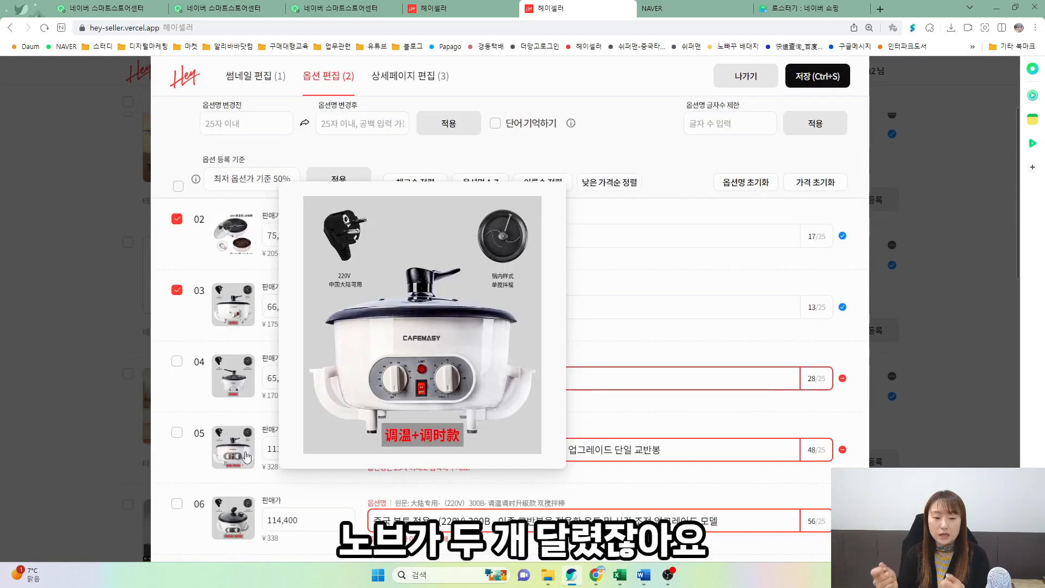
pyautogui.click(177, 432)
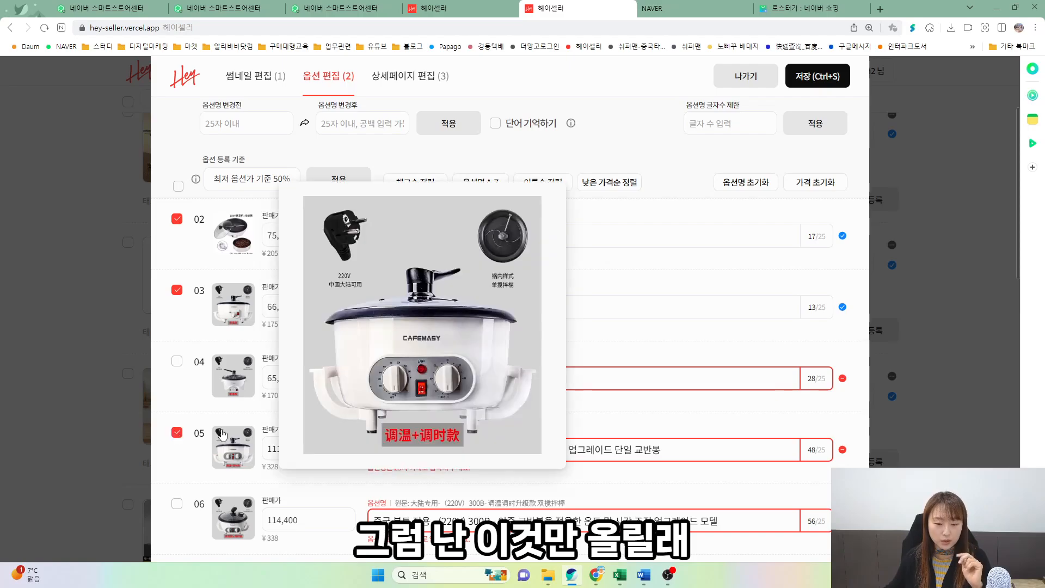
pyautogui.click(177, 290)
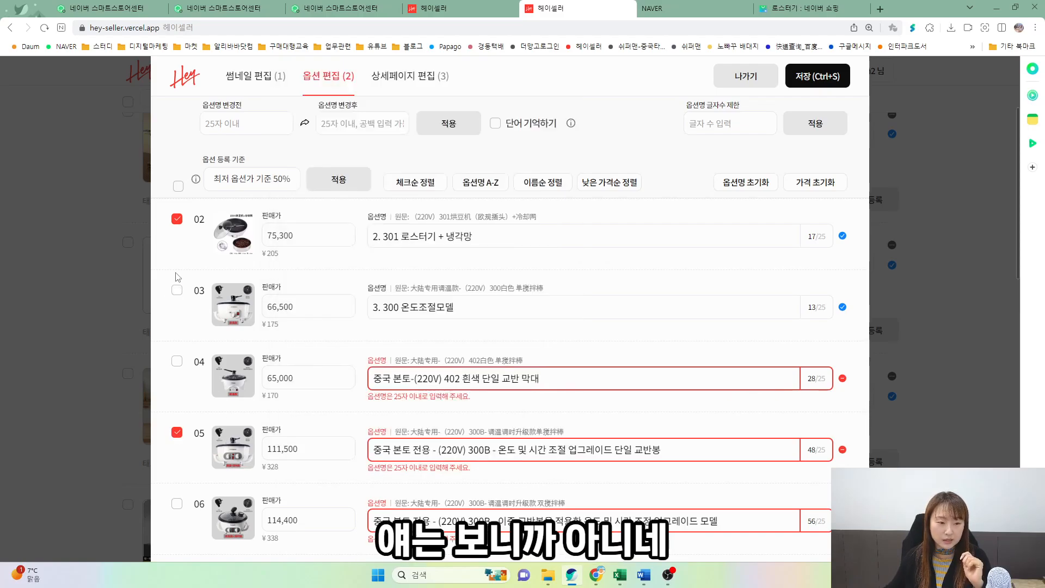
pyautogui.click(177, 219)
pyautogui.scroll(-3, 234, 273)
pyautogui.moveTo(239, 302)
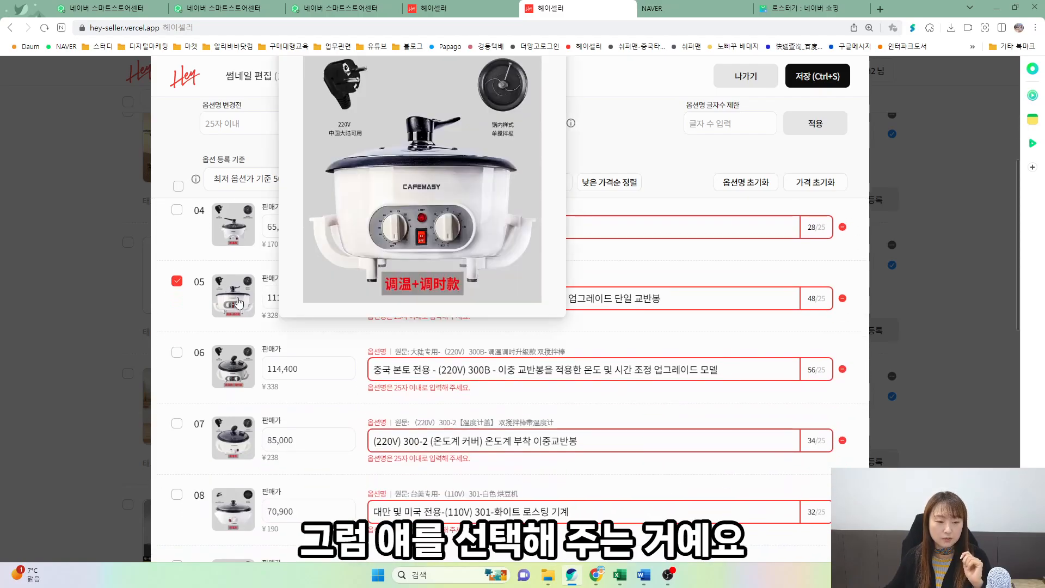
pyautogui.moveTo(246, 370)
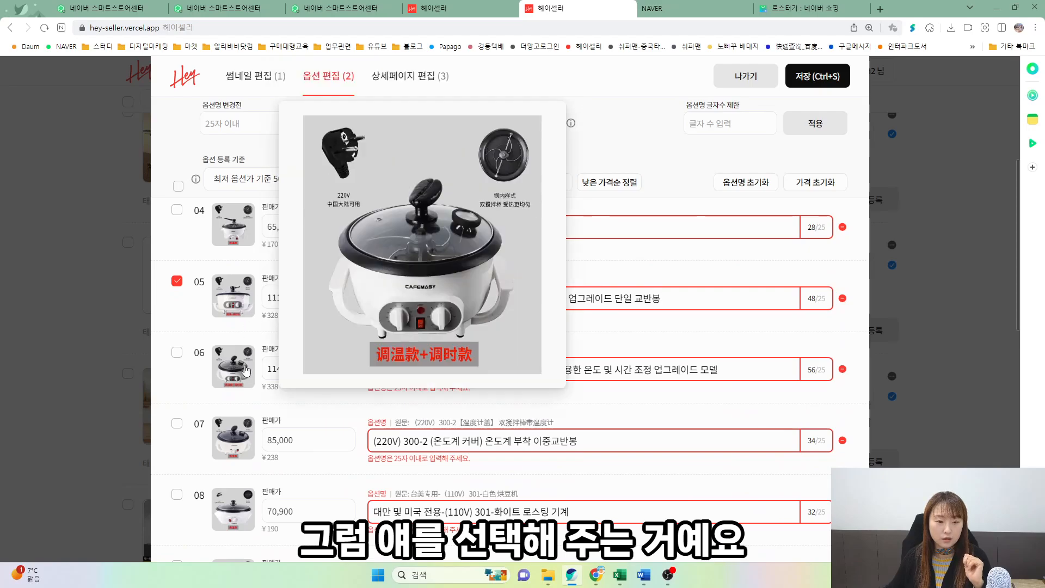
pyautogui.click(176, 352)
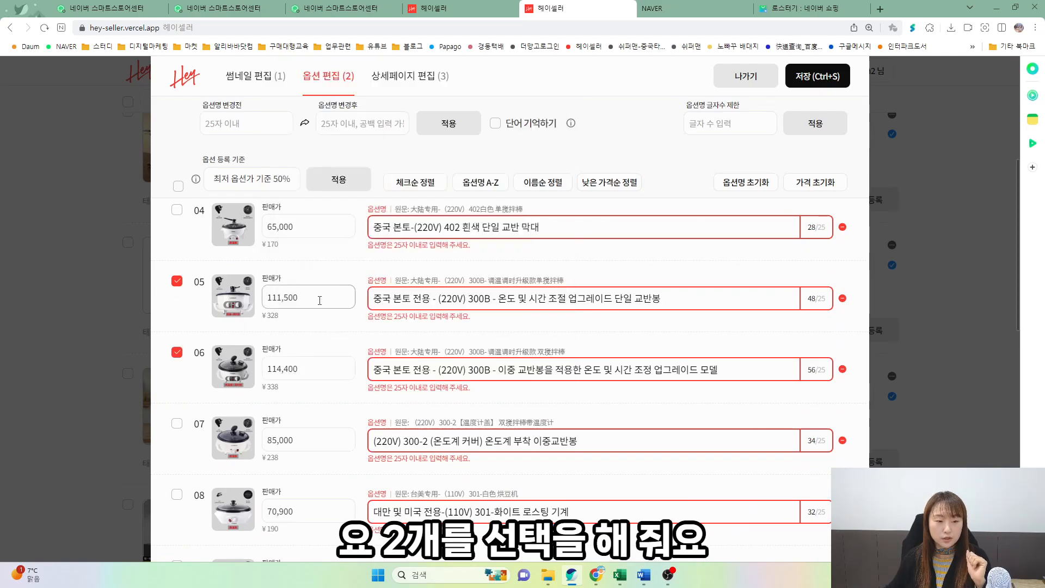
pyautogui.scroll(2, 326, 272)
pyautogui.click(415, 182)
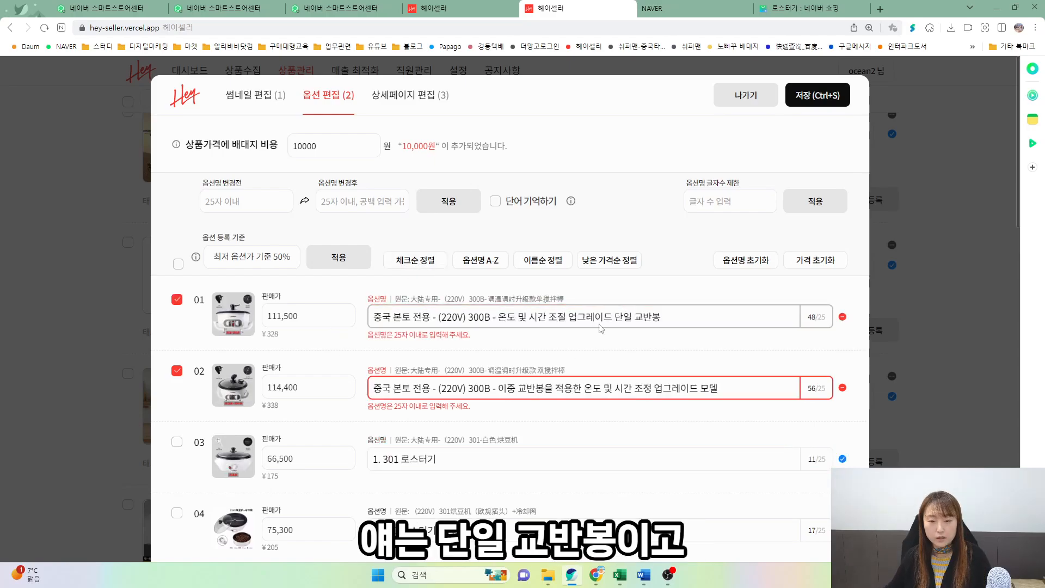
# - Rename option 01 to '1. 300B / 온도시간조절 / 단일교반봉'
pyautogui.moveTo(614, 317); pyautogui.dragTo(661, 316)
pyautogui.click(515, 389)
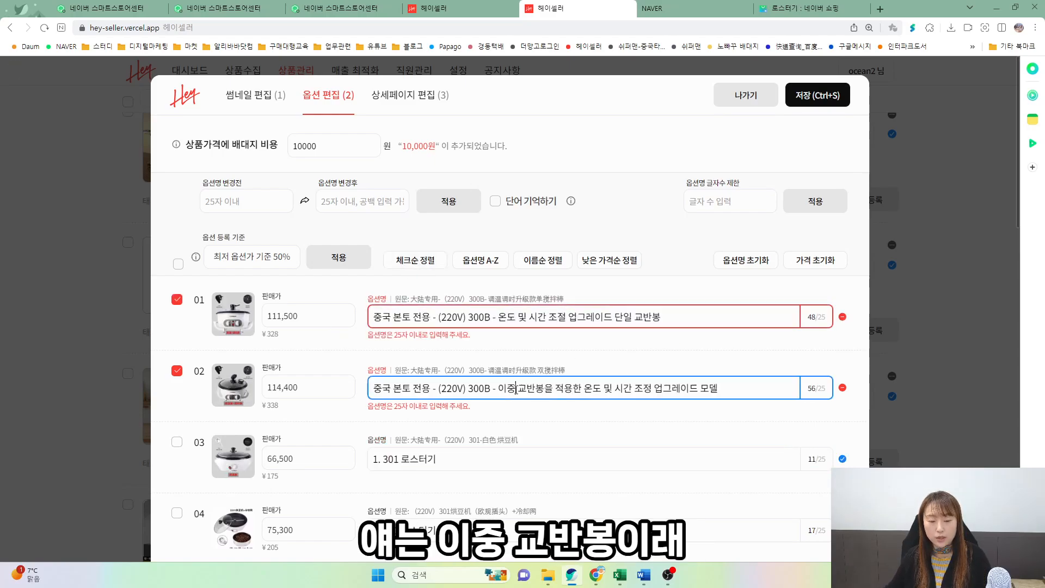
pyautogui.moveTo(500, 388); pyautogui.dragTo(538, 385)
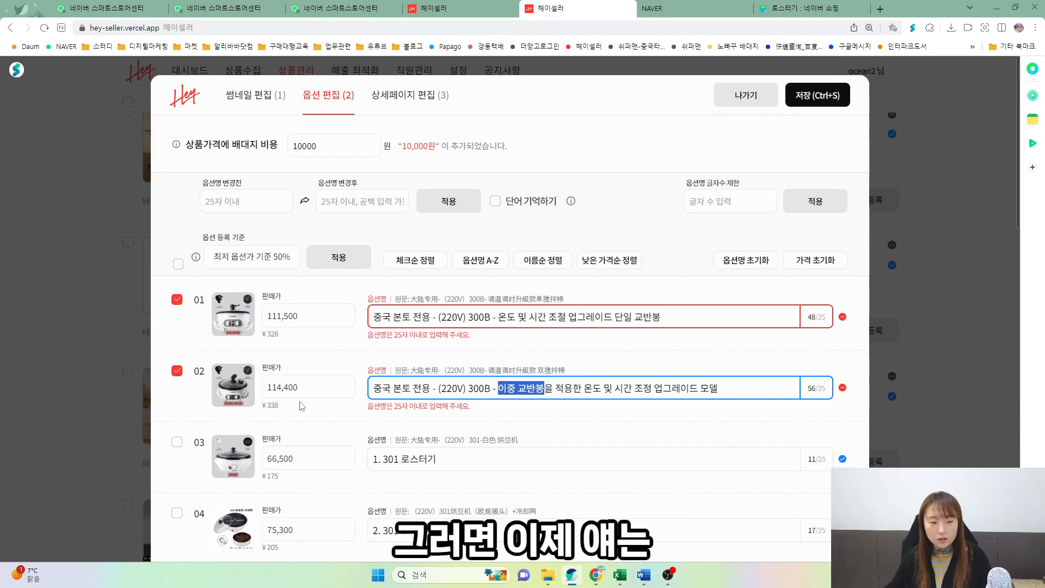
pyautogui.moveTo(244, 397)
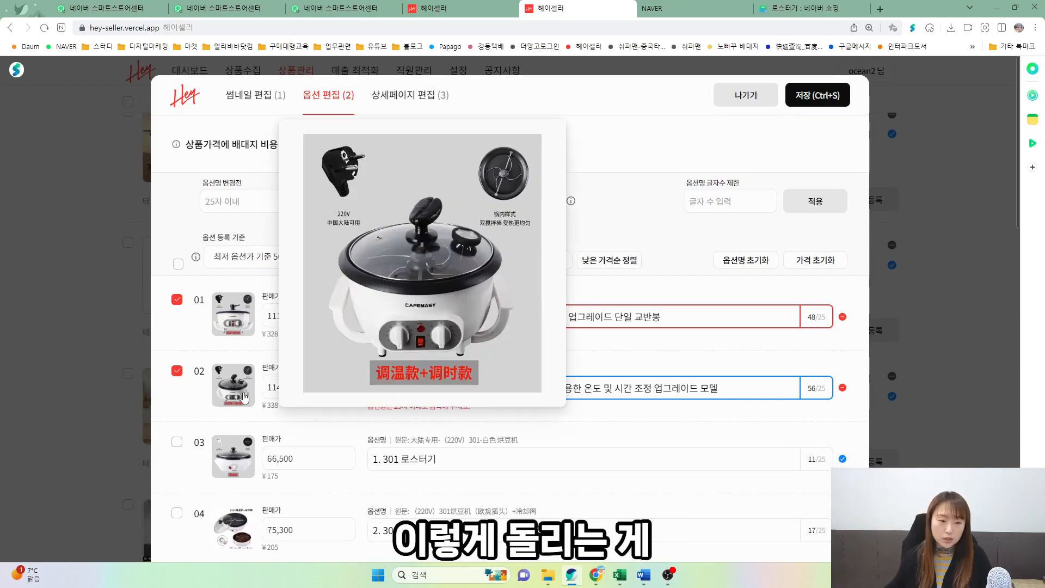
pyautogui.moveTo(254, 320)
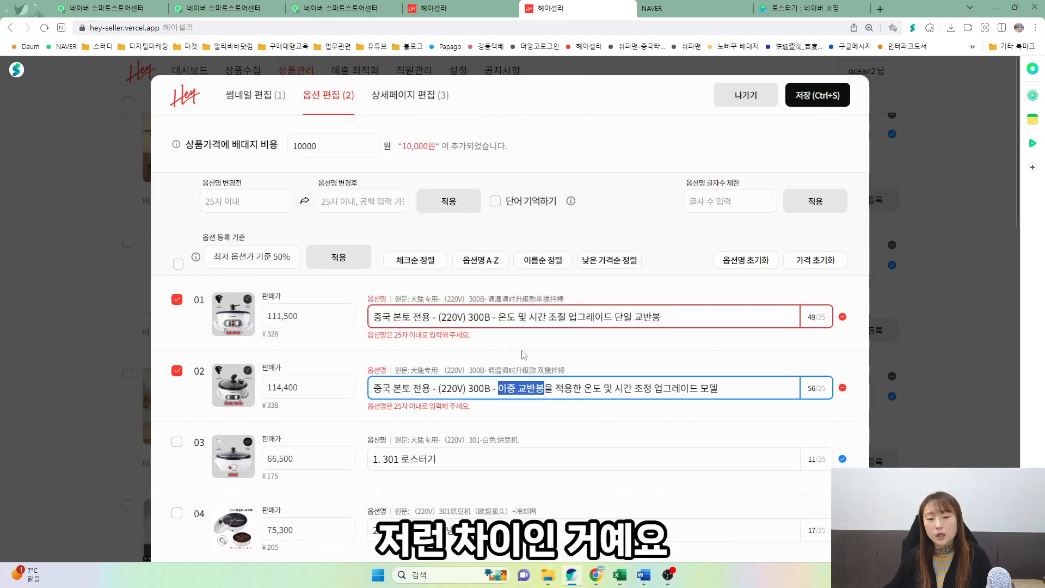
pyautogui.click(470, 320)
pyautogui.hotkey('shift', 'Home')
pyautogui.press('BackSpace')
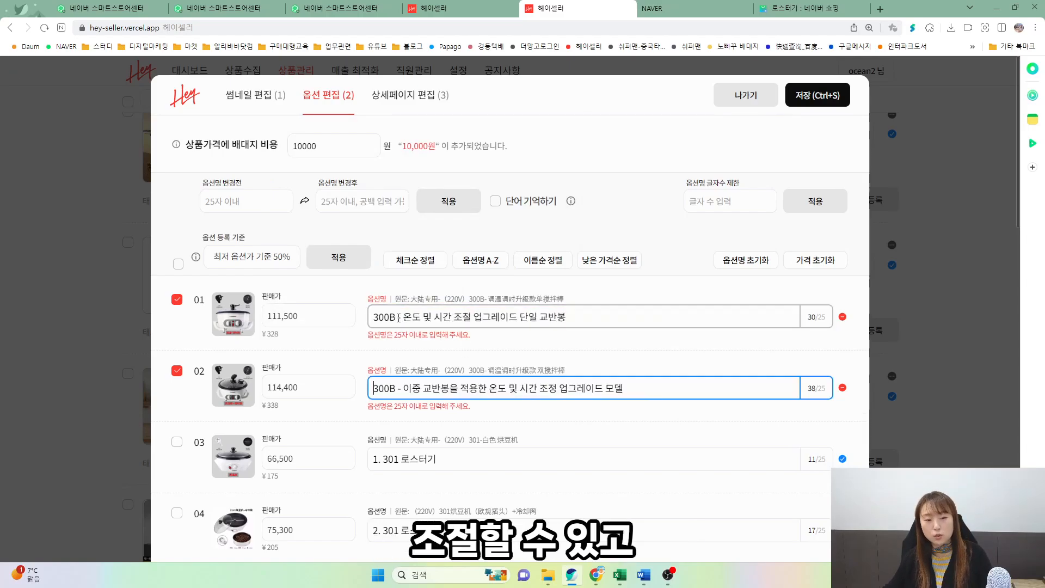
pyautogui.click(398, 318)
pyautogui.write('/ 온도시간조절 /')
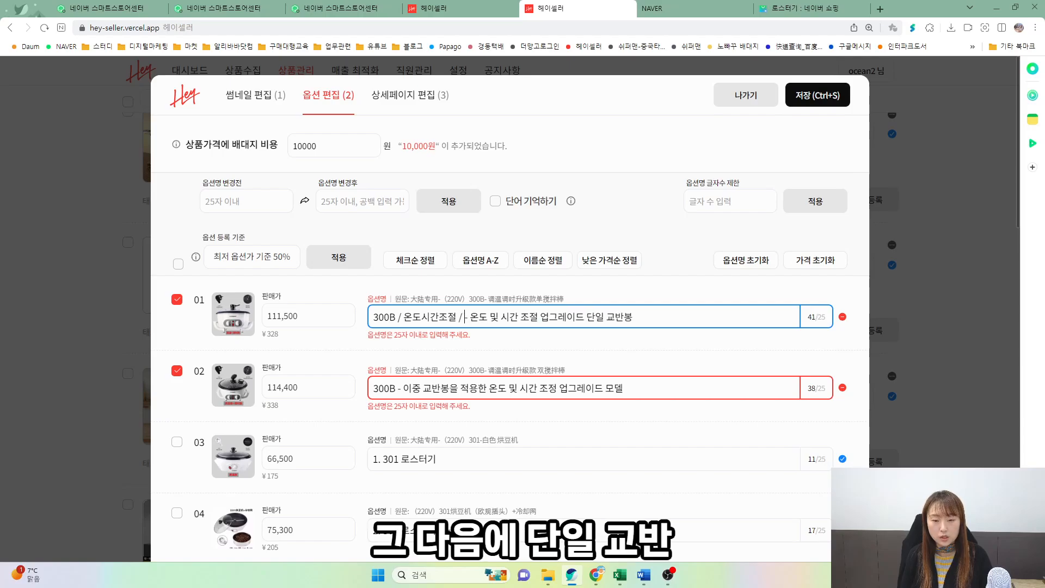
pyautogui.write(' 단일교반봉')
pyautogui.press('Delete')
pyautogui.press('Delete')
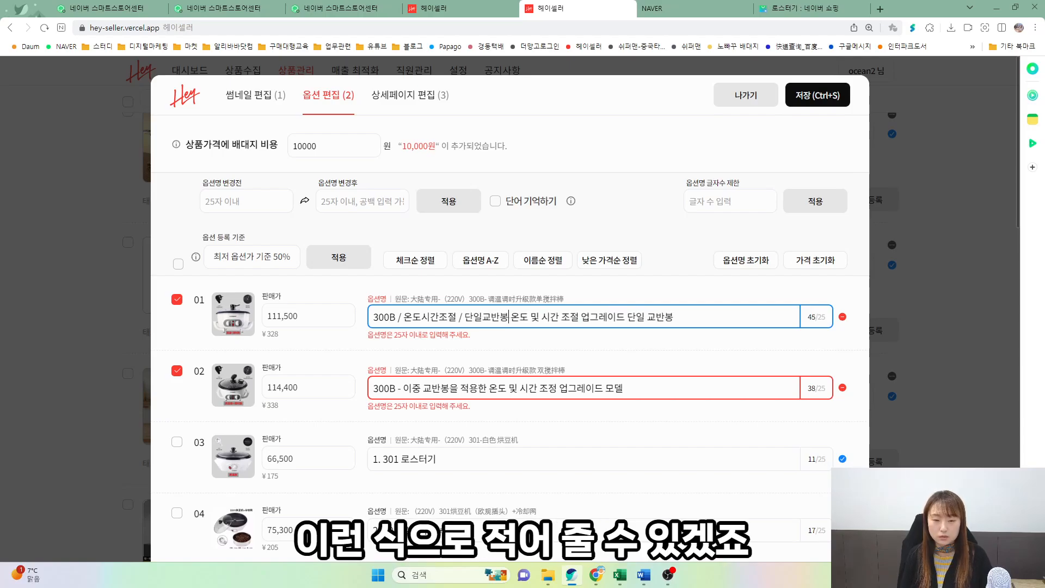
pyautogui.press('Delete')
pyautogui.press('Delete')
pyautogui.press('Delete')
pyautogui.press('Delete')
pyautogui.press('Delete')
pyautogui.press('Delete')
pyautogui.press('Delete')
pyautogui.press('Delete')
pyautogui.press('Delete')
pyautogui.press('Delete')
pyautogui.press('Delete')
pyautogui.press('Delete')
pyautogui.press('Delete')
pyautogui.press('Delete')
pyautogui.press('Delete')
pyautogui.press('Delete')
pyautogui.press('Delete')
pyautogui.press('Delete')
pyautogui.press('Delete')
pyautogui.press('Delete')
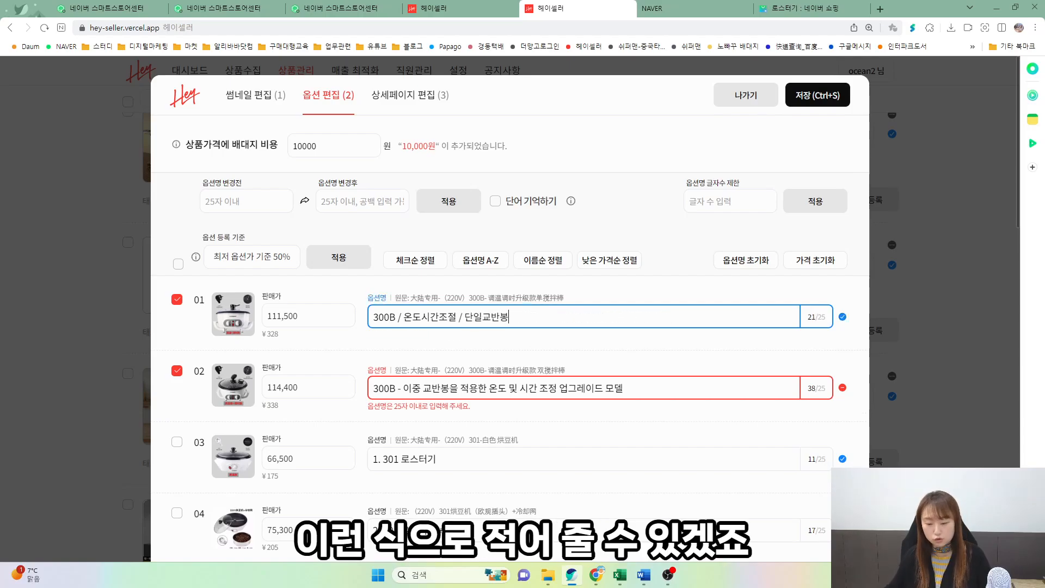
pyautogui.write('1.')
# - Replace option 02's long name with the shortened '2. 300B / 온도시간조절 / 이중교반봉'
pyautogui.moveTo(374, 387); pyautogui.dragTo(602, 408)
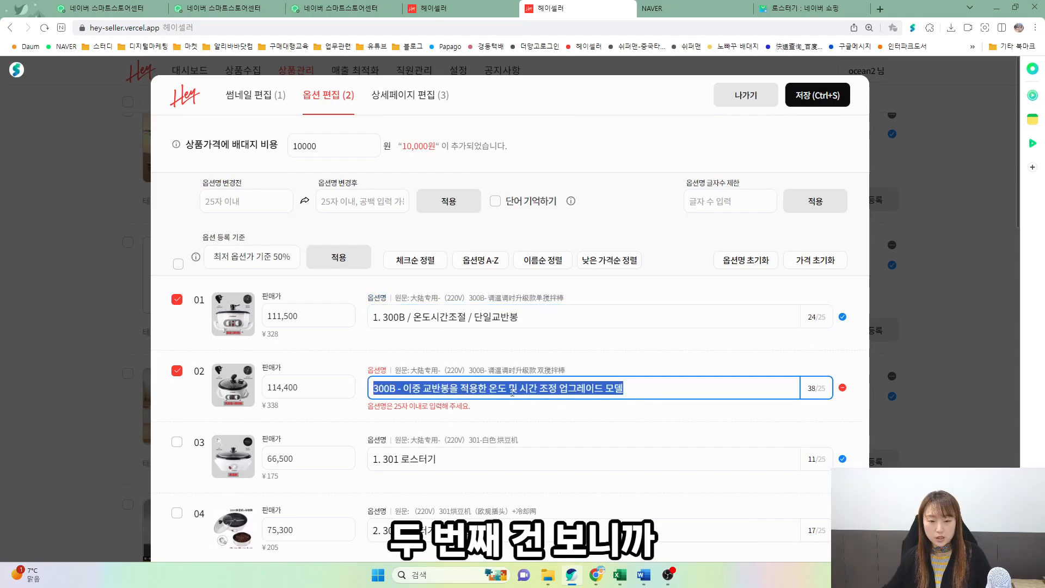
pyautogui.write('2. 300B / 온도시간조절 / 이중교반봉')
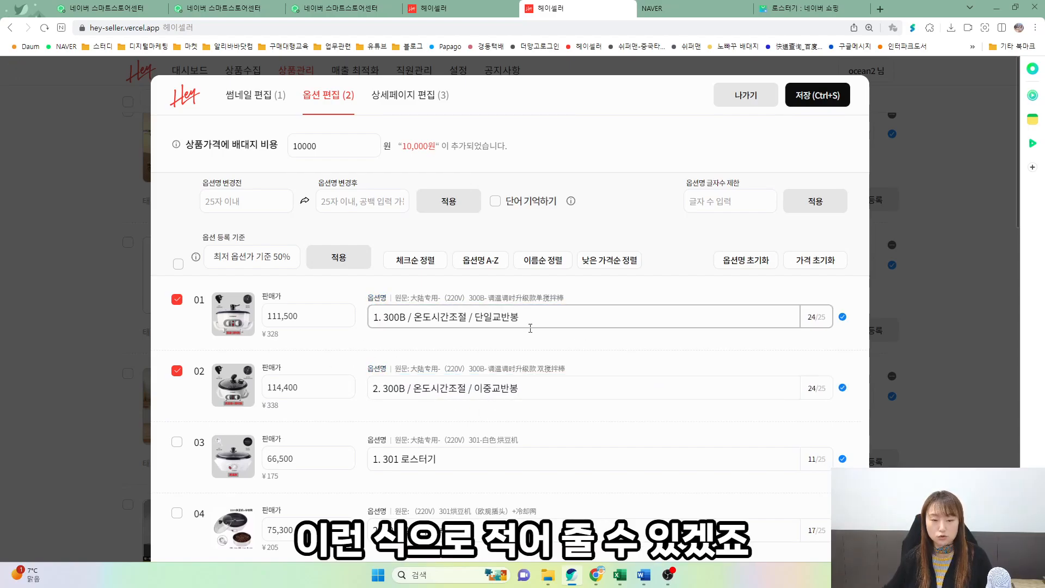
pyautogui.click(528, 386)
pyautogui.click(546, 312)
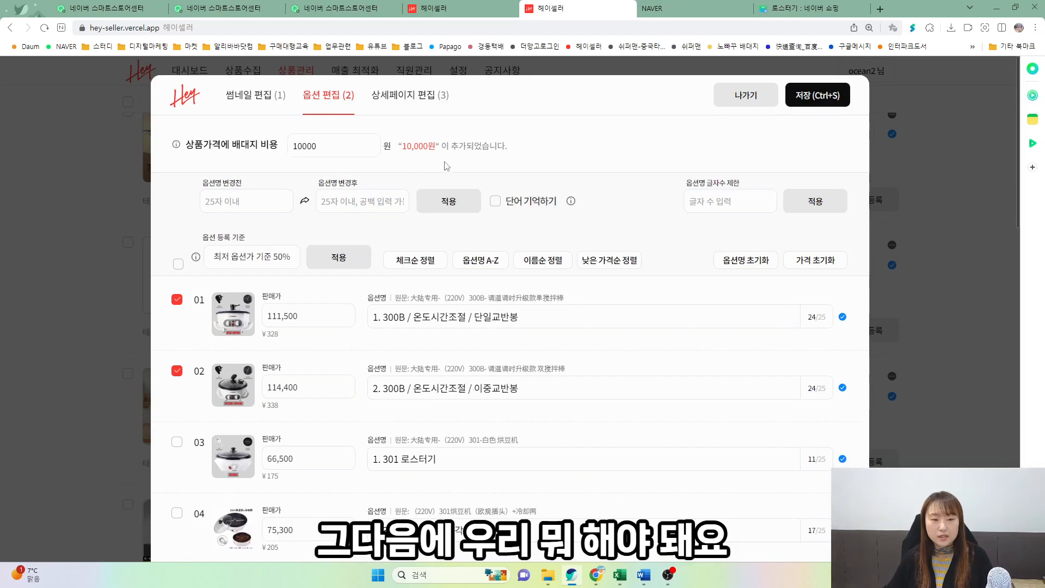
# - Scroll through the roaster's detail page images in 상세페이지 편집, then save the product
pyautogui.click(414, 97)
pyautogui.scroll(-10, 793, 275)
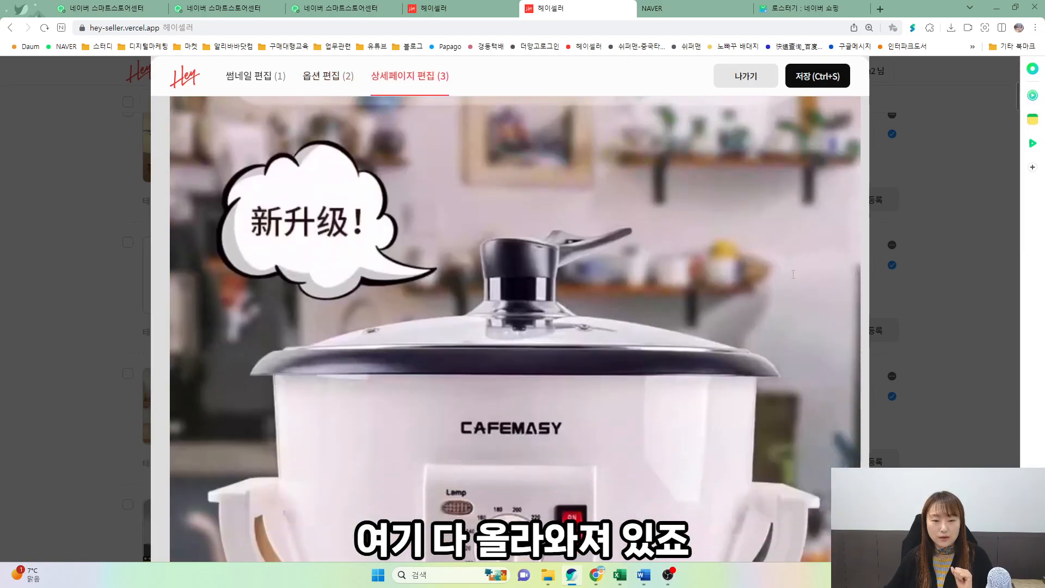
pyautogui.scroll(-10, 793, 274)
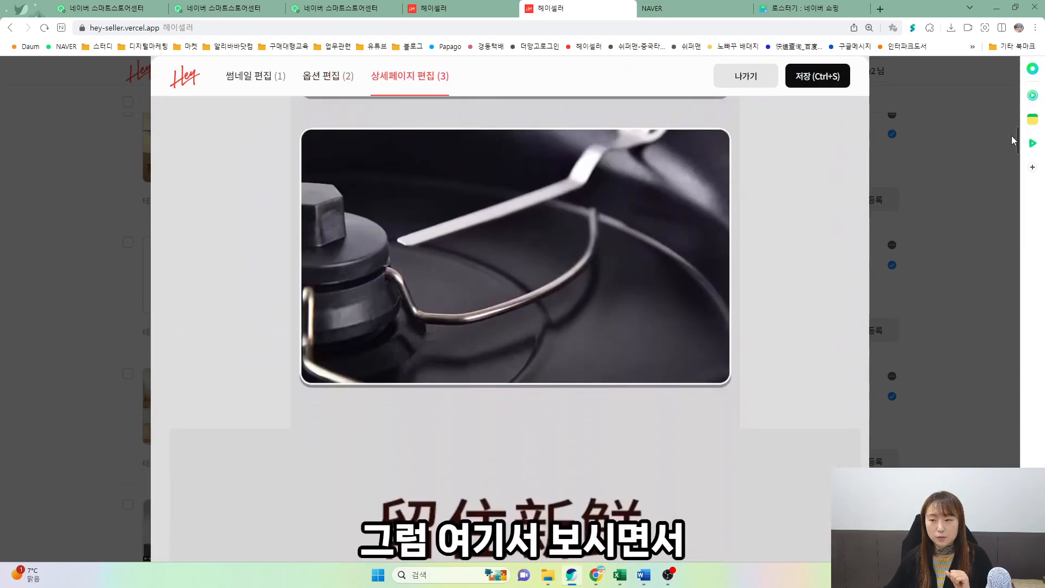
pyautogui.moveTo(1013, 141); pyautogui.dragTo(1016, 513)
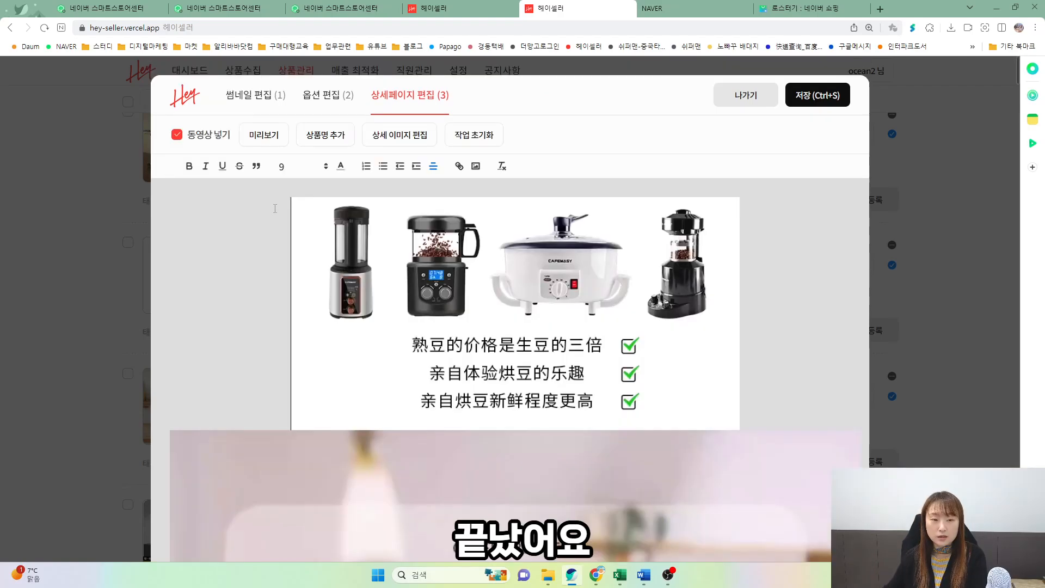
pyautogui.click(811, 100)
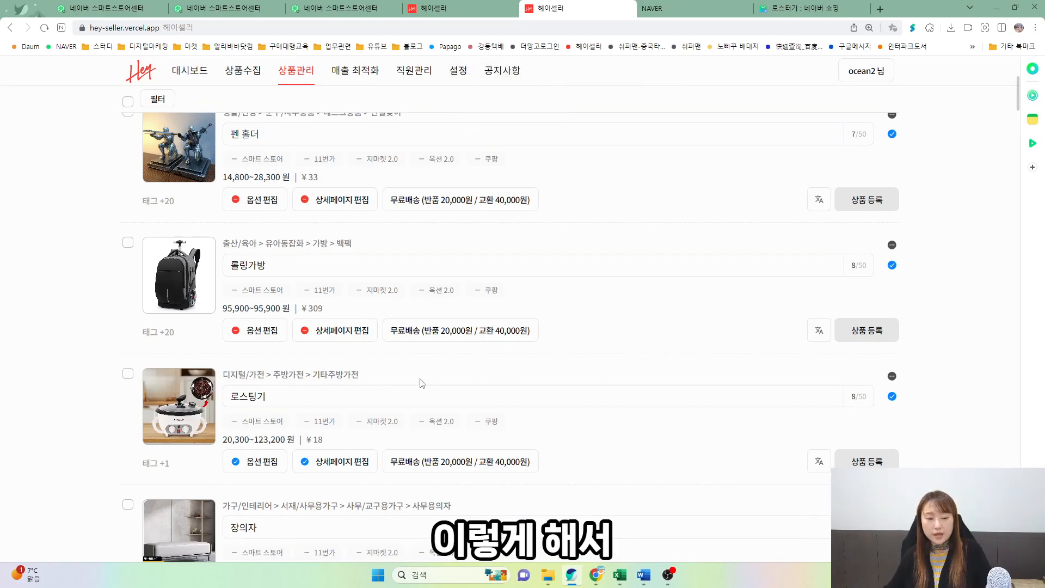
# - Open the 상품 등록 market-selection dialog for the edited roaster
pyautogui.click(865, 462)
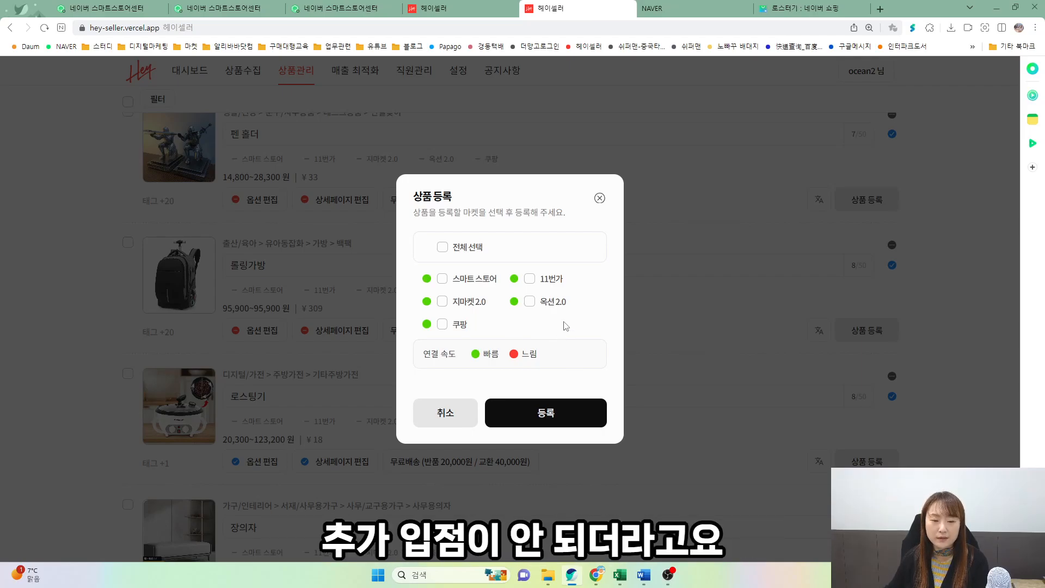
# - Select all markets with 전체 선택 and submit the product registration
pyautogui.click(444, 247)
pyautogui.click(554, 423)
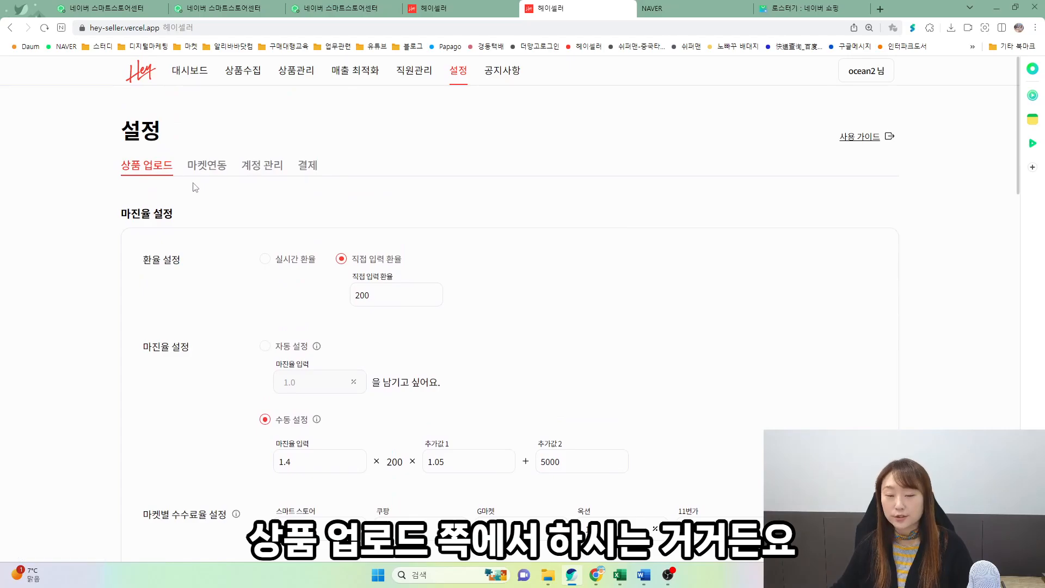
# - Scroll through the 마진율 설정 section to review the per-market fee rates
pyautogui.scroll(-1, 605, 205)
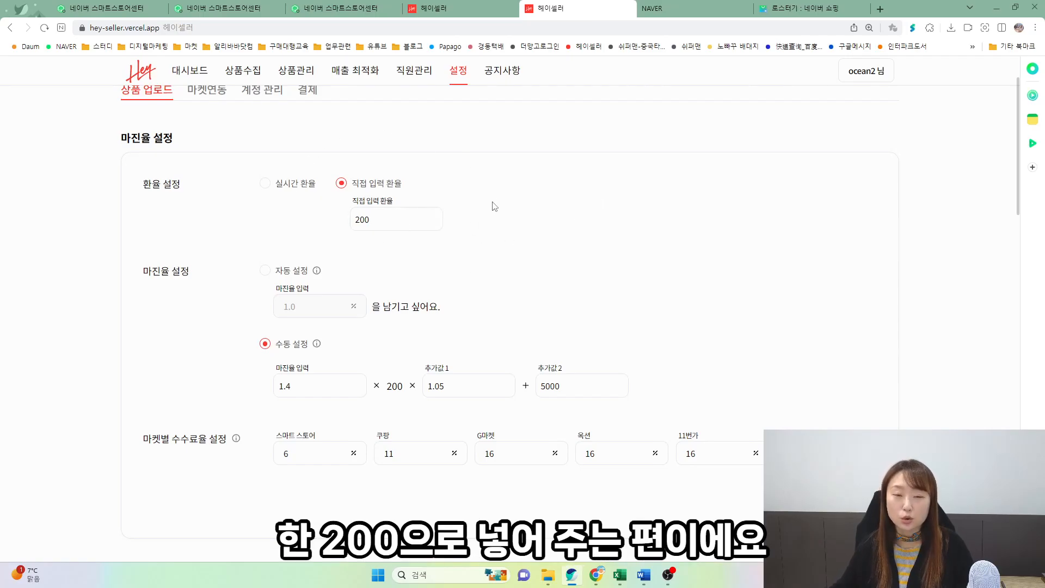
pyautogui.scroll(-3, 613, 220)
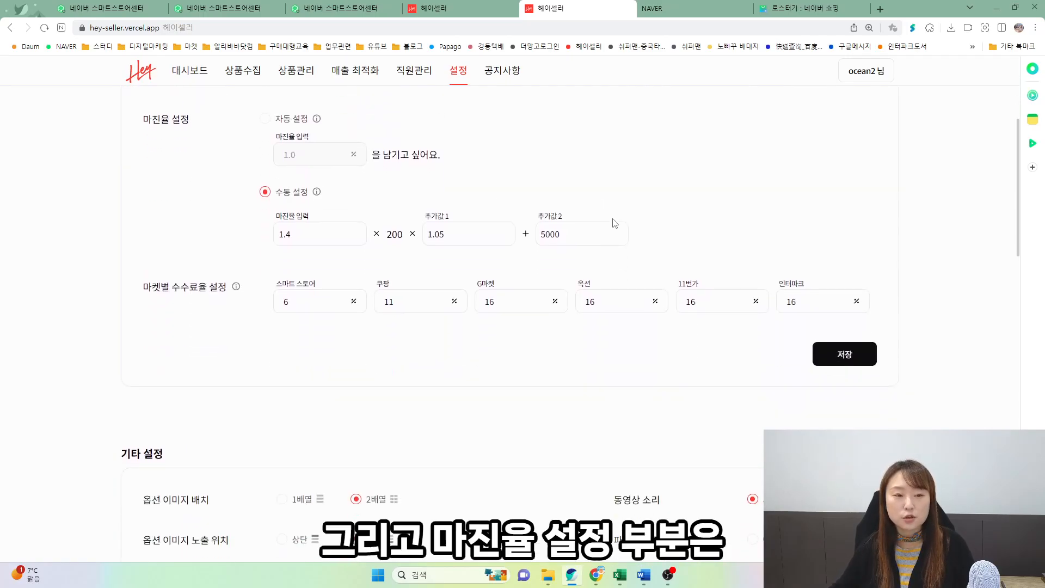
pyautogui.moveTo(316, 120)
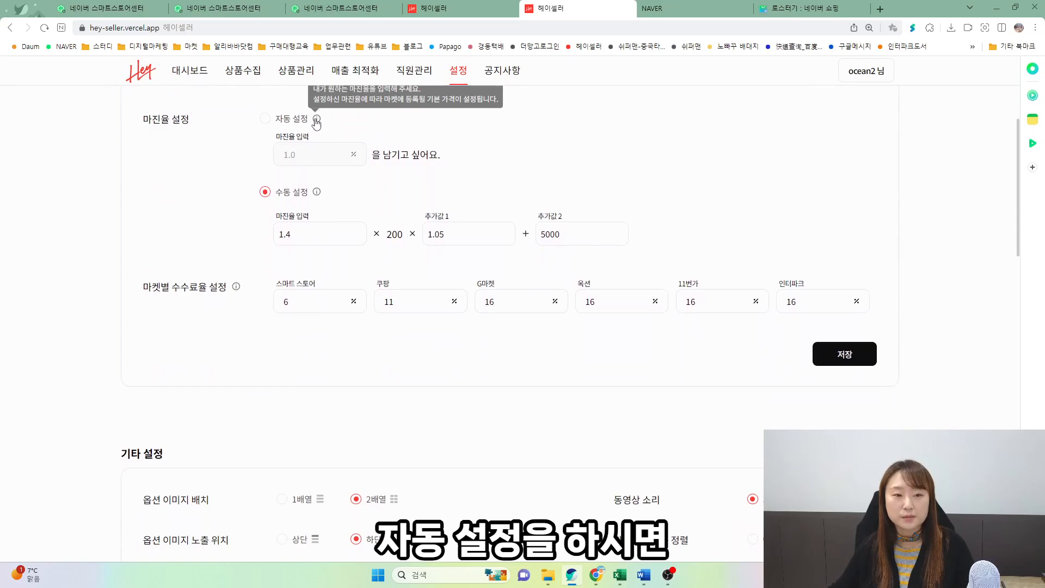
pyautogui.scroll(2, 317, 123)
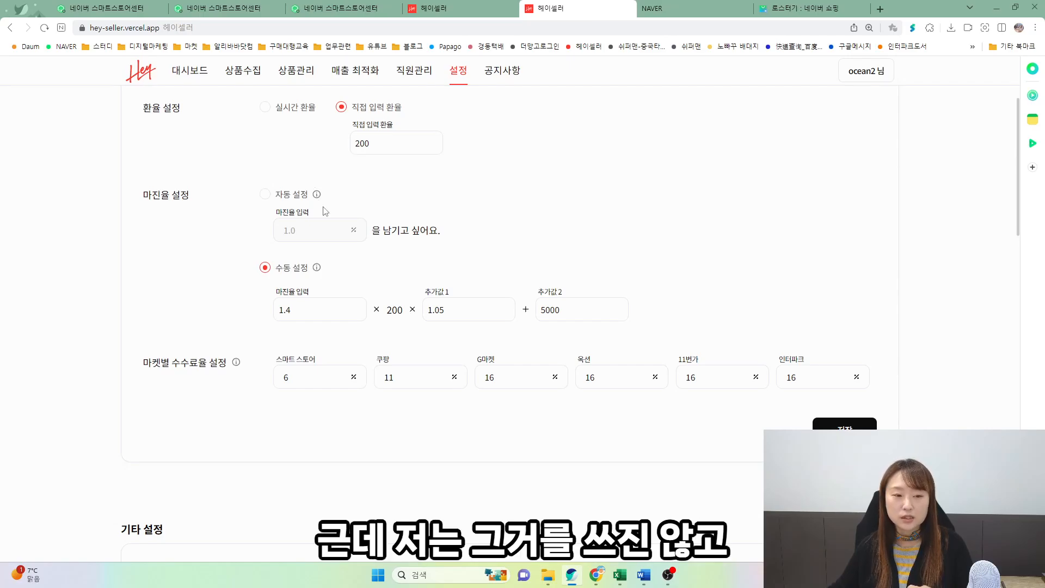
pyautogui.scroll(-1, 396, 263)
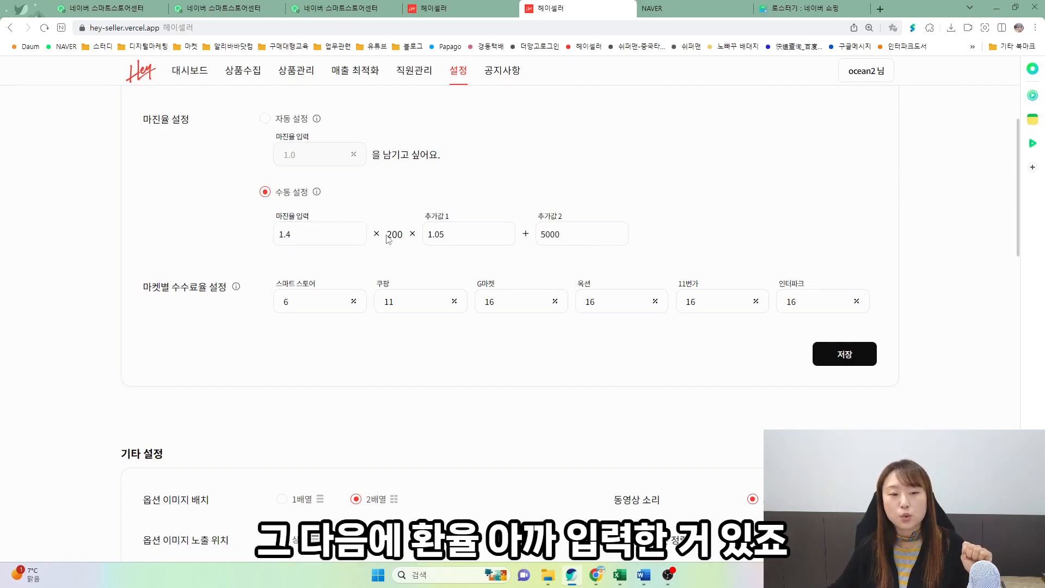
pyautogui.scroll(1, 434, 209)
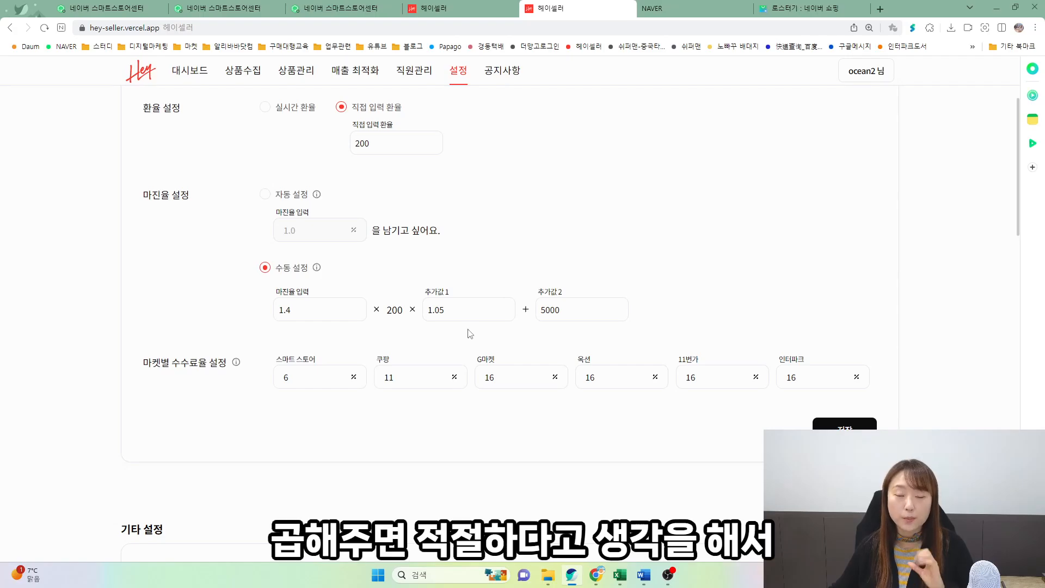
pyautogui.click(447, 310)
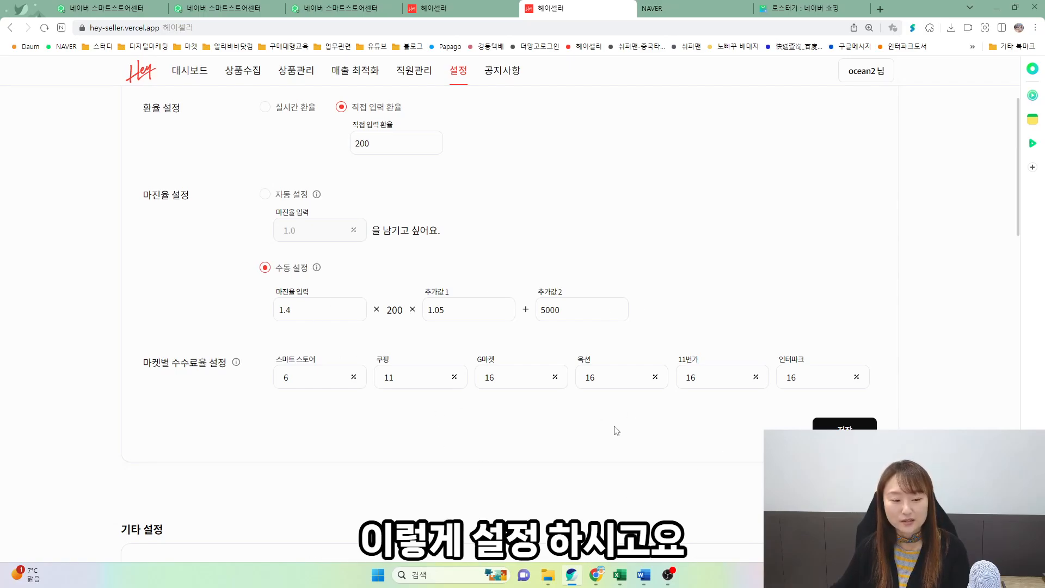
pyautogui.scroll(-3, 617, 431)
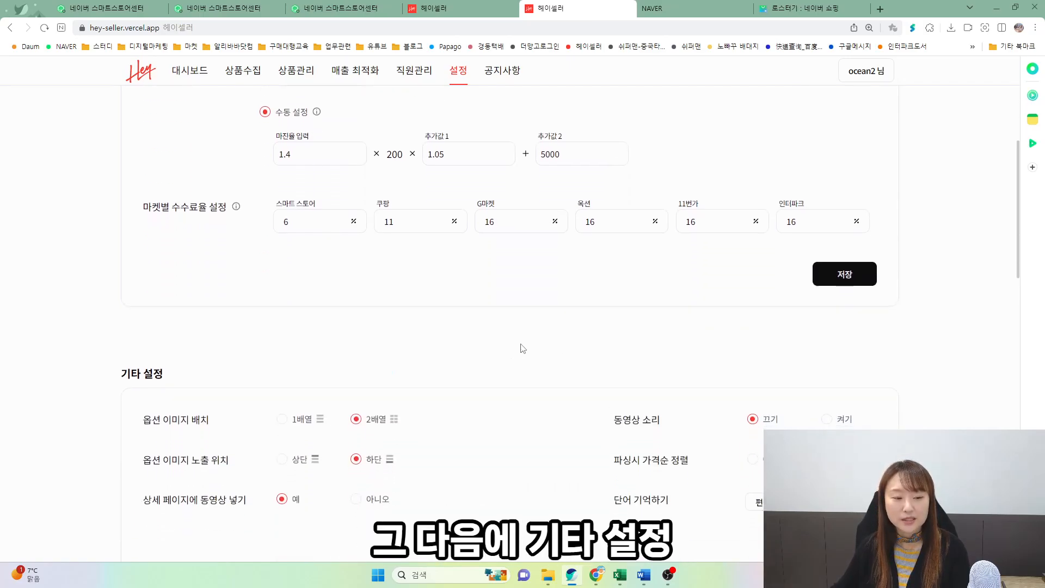
pyautogui.scroll(-1, 523, 348)
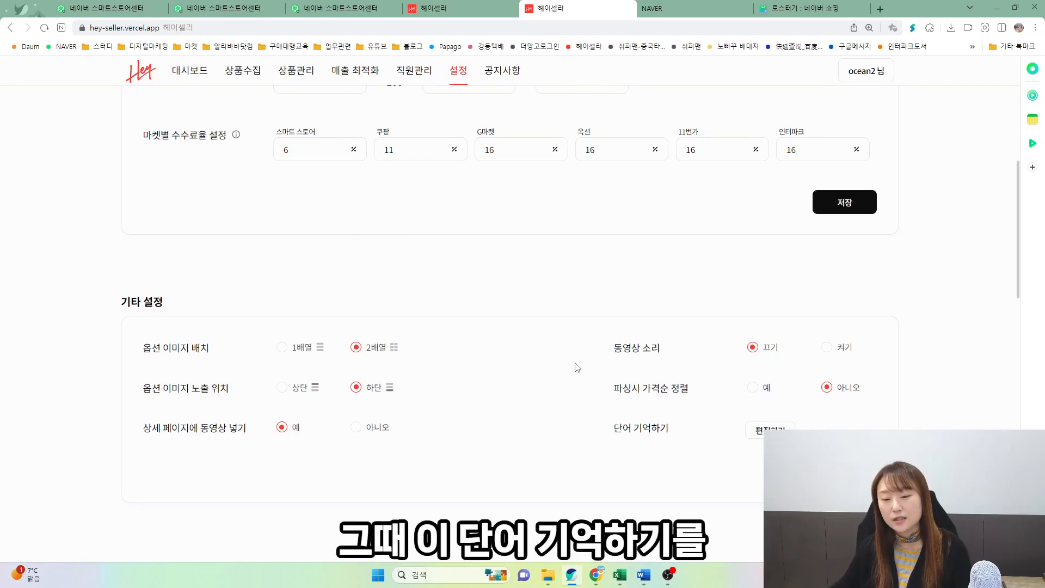
# - Open the remembered-words list and enter a replacement from 빨강 to 레드
pyautogui.click(769, 430)
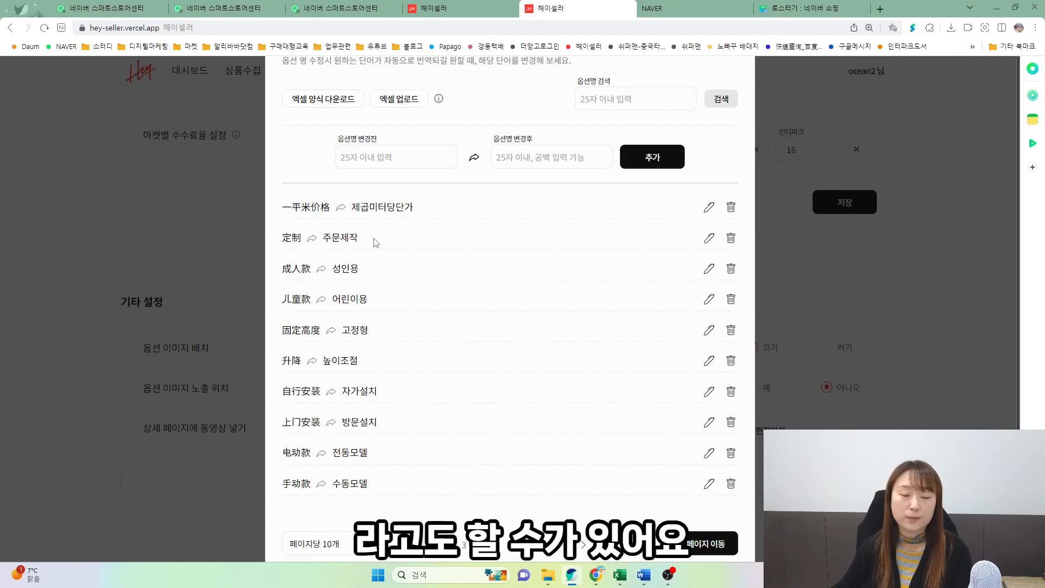
pyautogui.click(396, 156)
pyautogui.write('빨강')
pyautogui.click(551, 156)
pyautogui.write('레드')
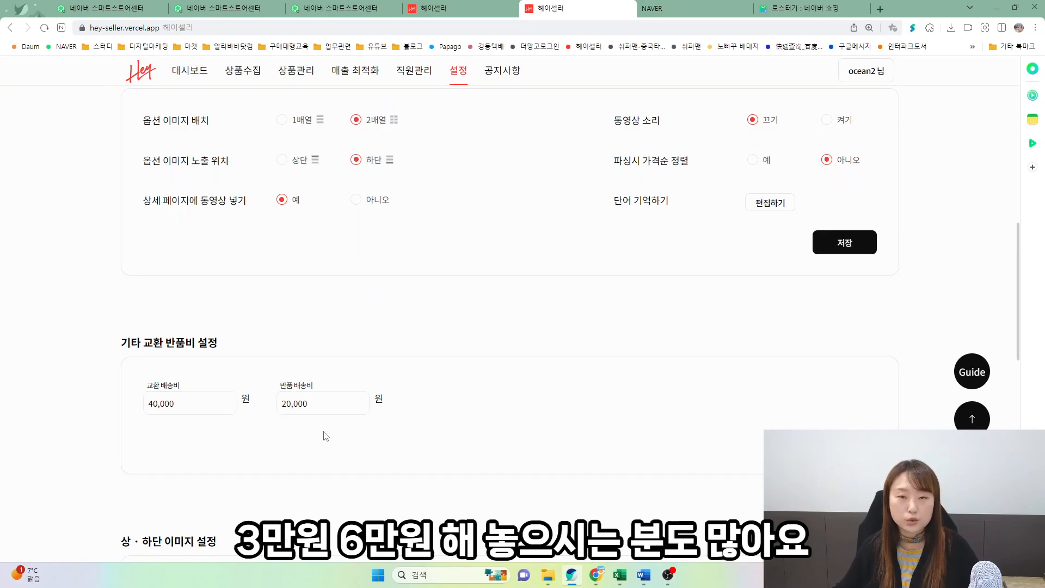
# - Scroll down to the 상·하단 이미지 설정 section with the top and bottom image slots
pyautogui.scroll(-6, 644, 333)
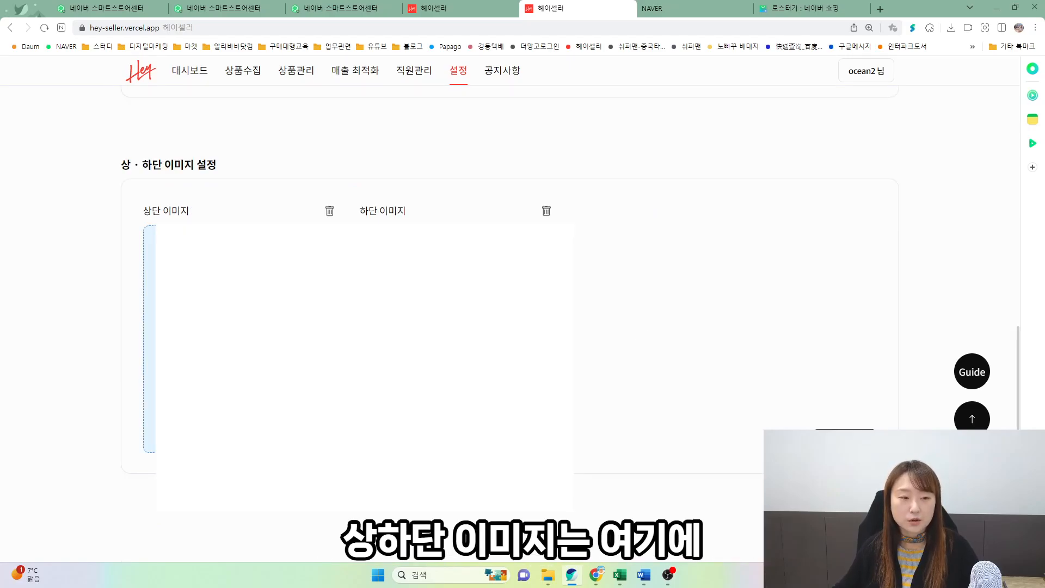